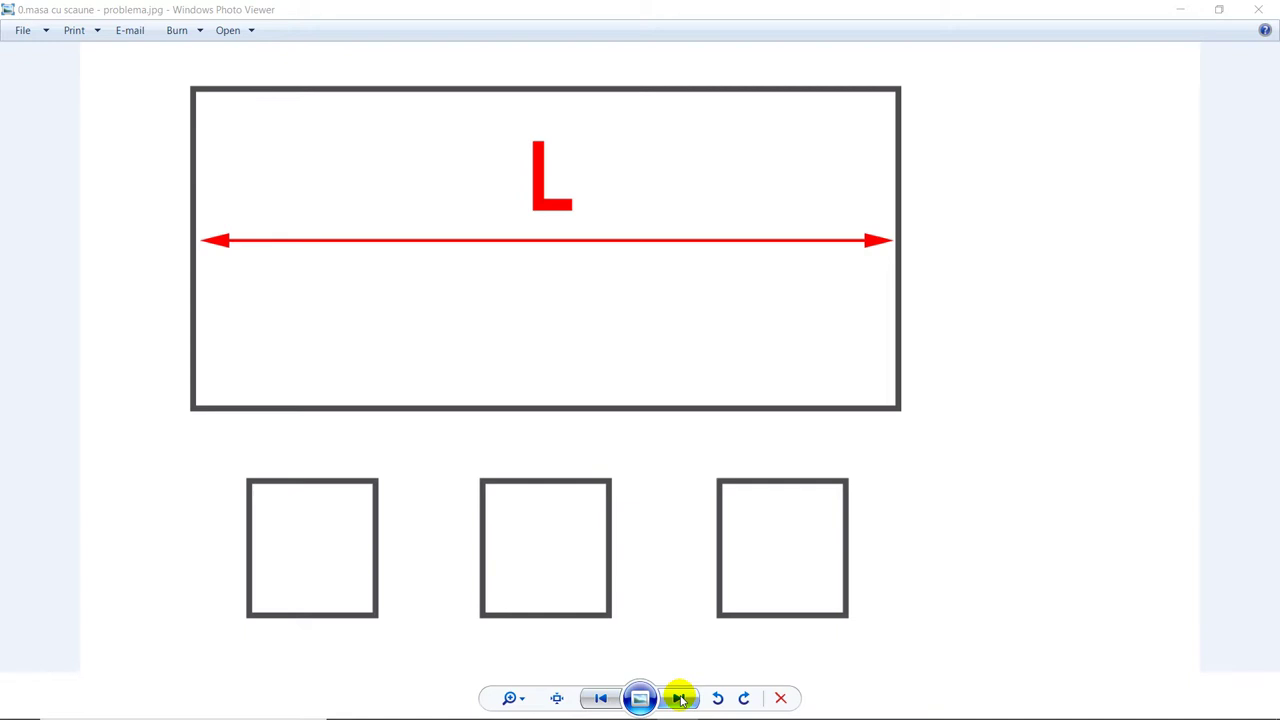
# Advance through the diagrams to image 3, which shows the chair-count formula n=[L/60]
pyautogui.click(680, 699)
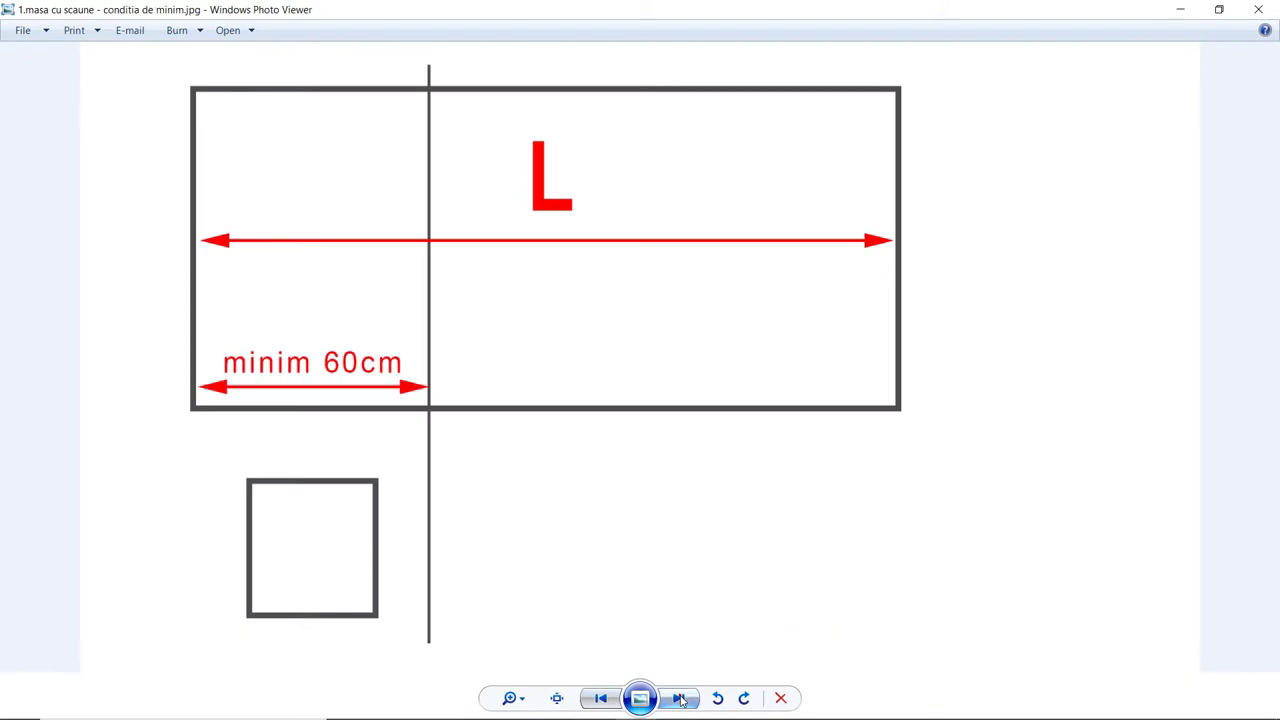
pyautogui.click(680, 699)
pyautogui.click(681, 699)
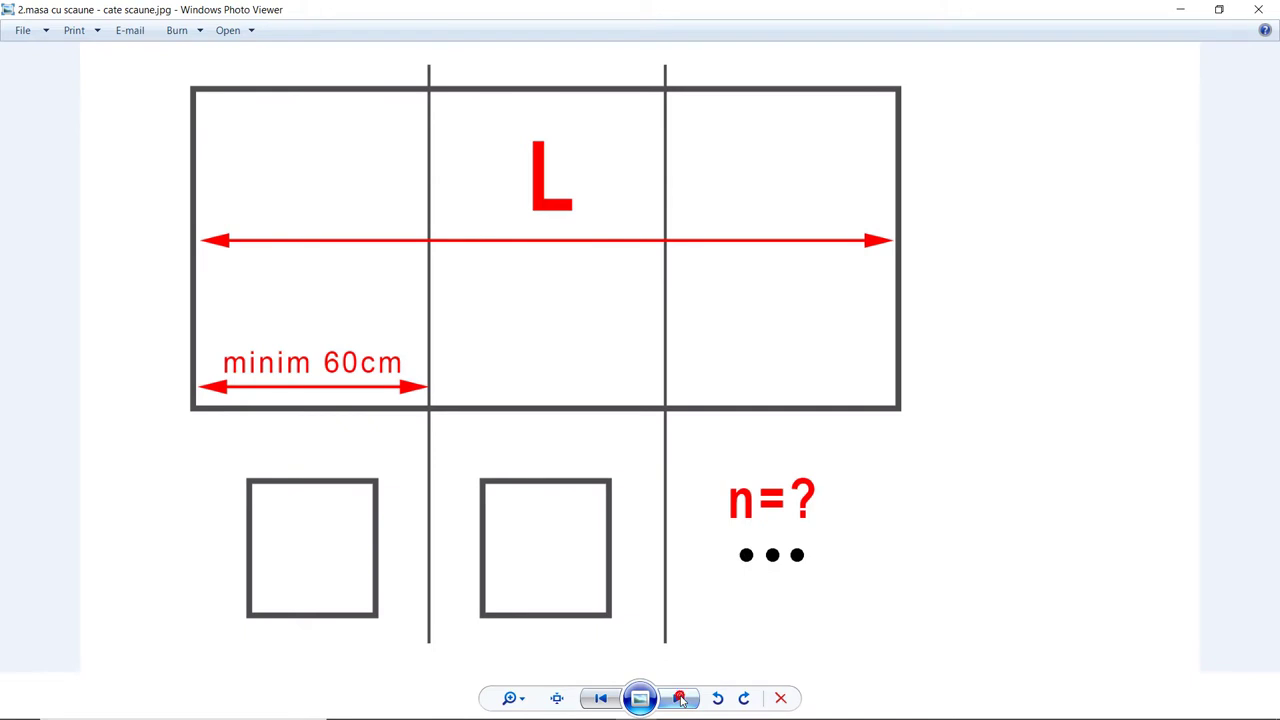
pyautogui.click(681, 699)
pyautogui.click(680, 699)
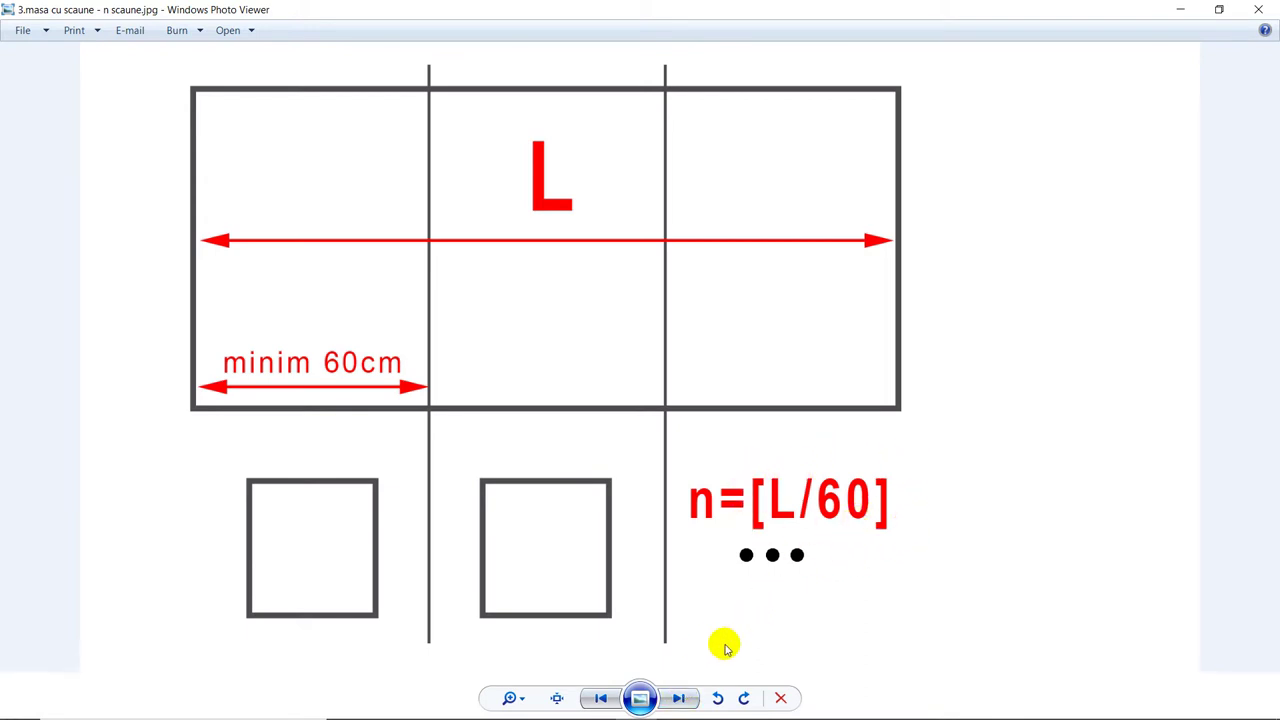
# Show the D = L/n solution diagram, wrap back to the problem image, then switch to Fusion 360
pyautogui.click(681, 699)
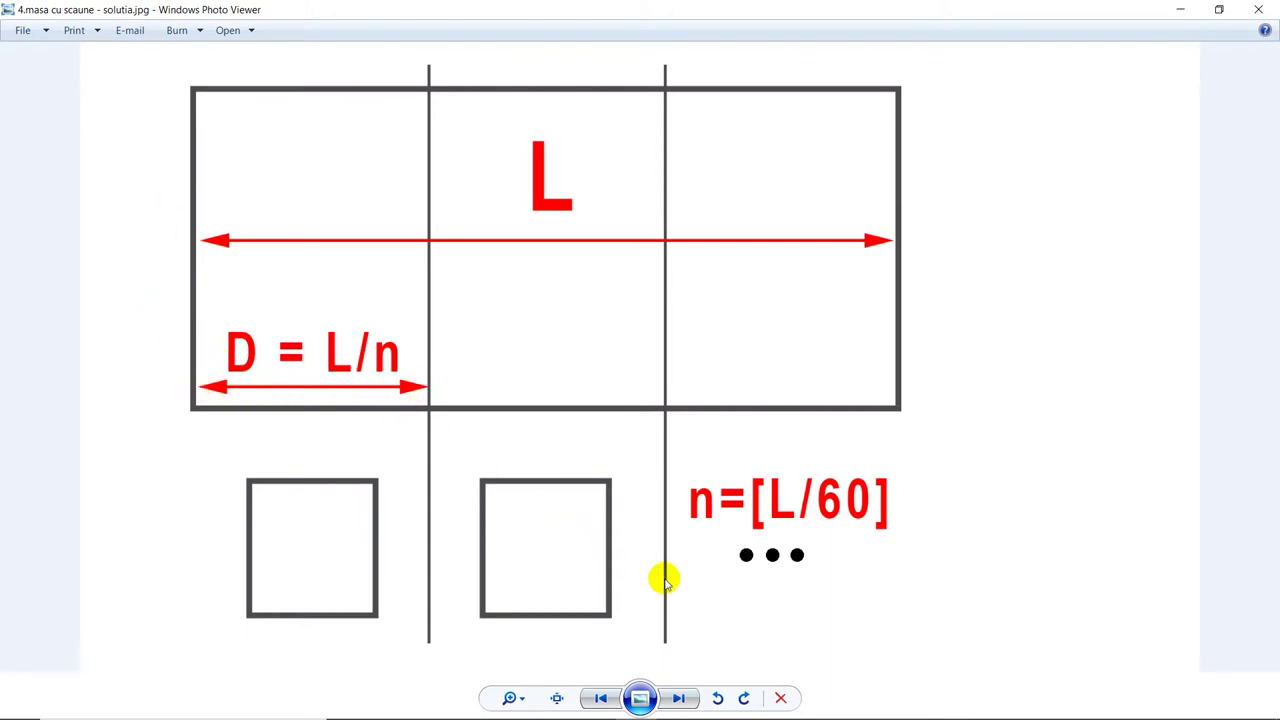
pyautogui.click(683, 699)
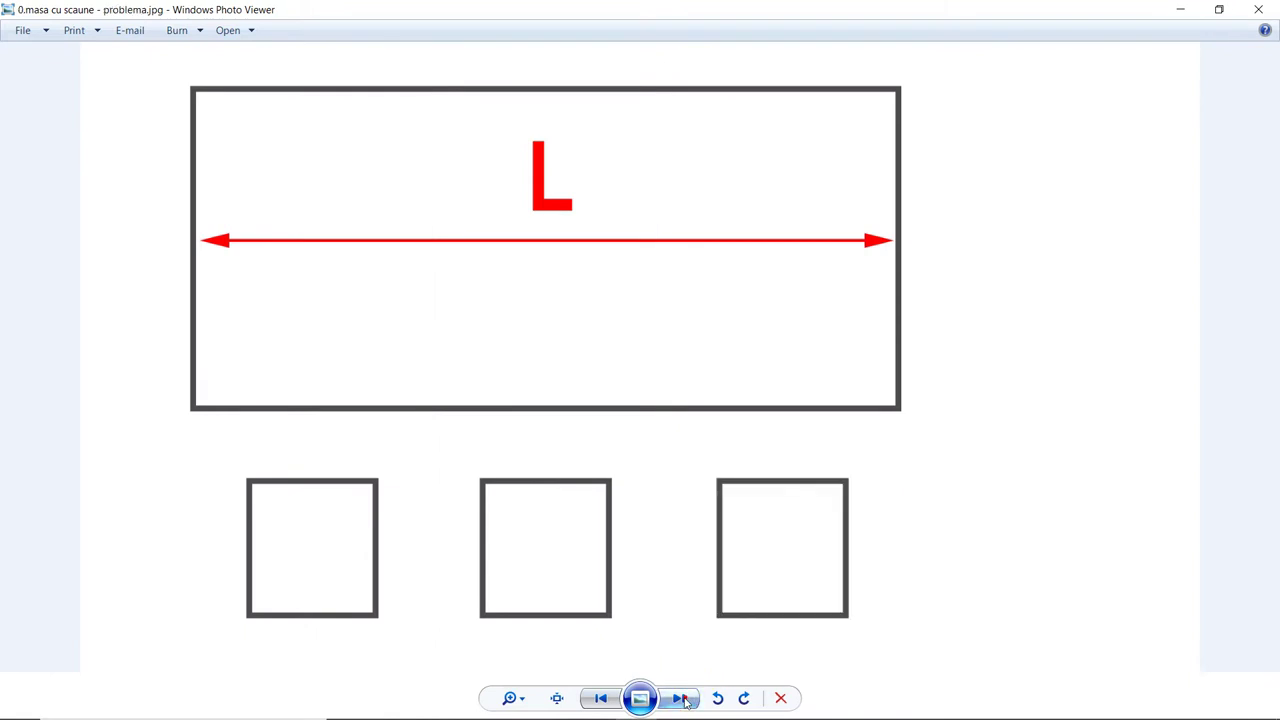
pyautogui.click(685, 700)
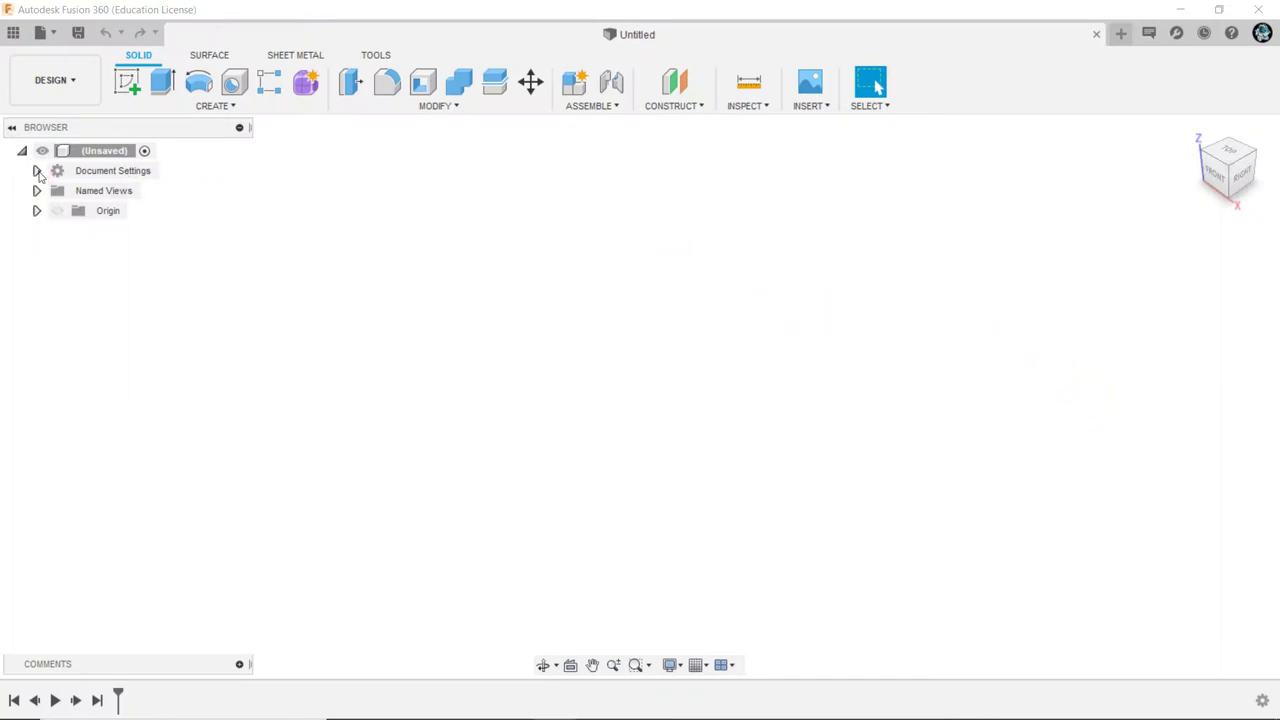
# Change the design's units to centimetres in Document Settings
pyautogui.click(37, 171)
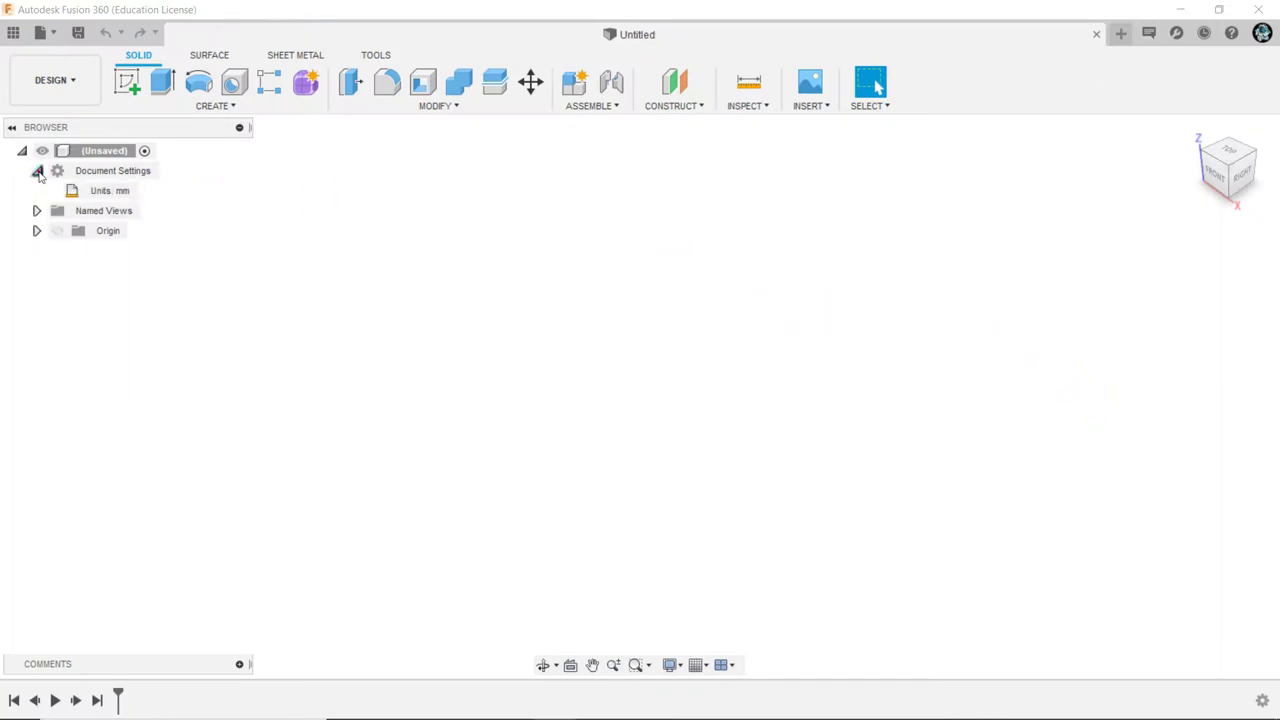
pyautogui.click(146, 190)
pyautogui.click(1206, 247)
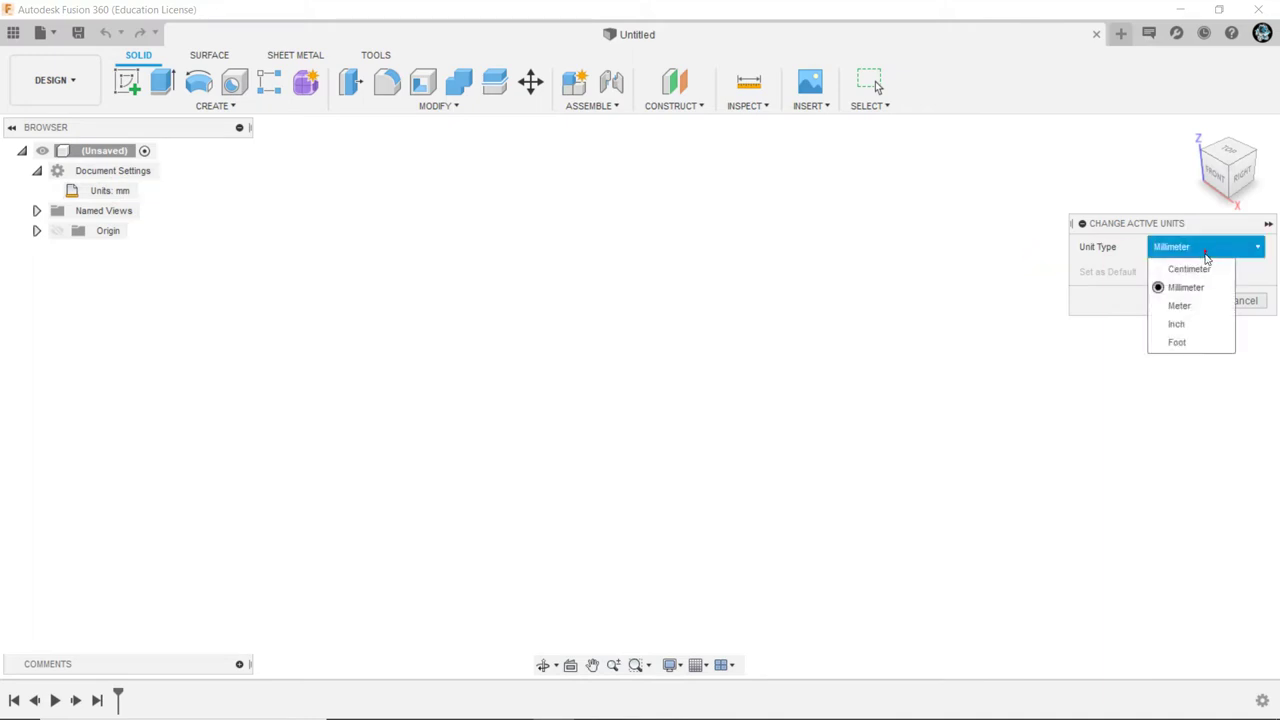
pyautogui.click(1196, 267)
pyautogui.click(1180, 300)
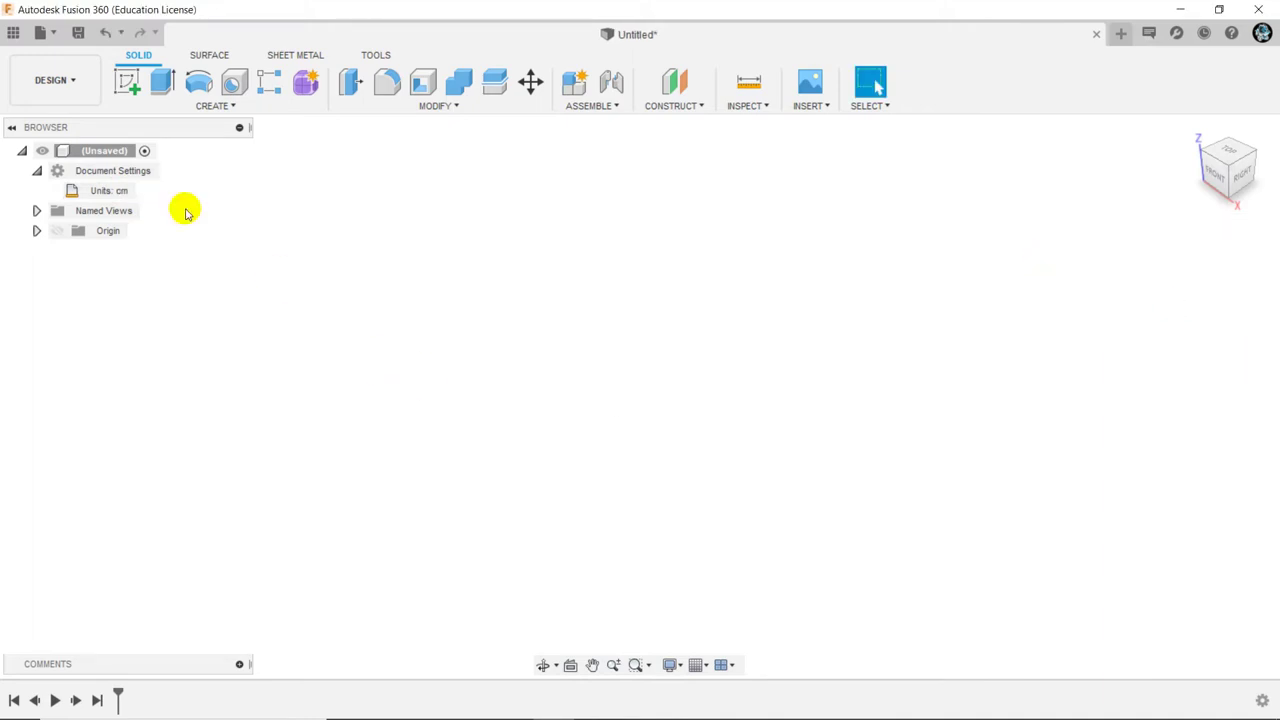
# Start a new sketch on the XY plane, viewed from the top
pyautogui.click(127, 81)
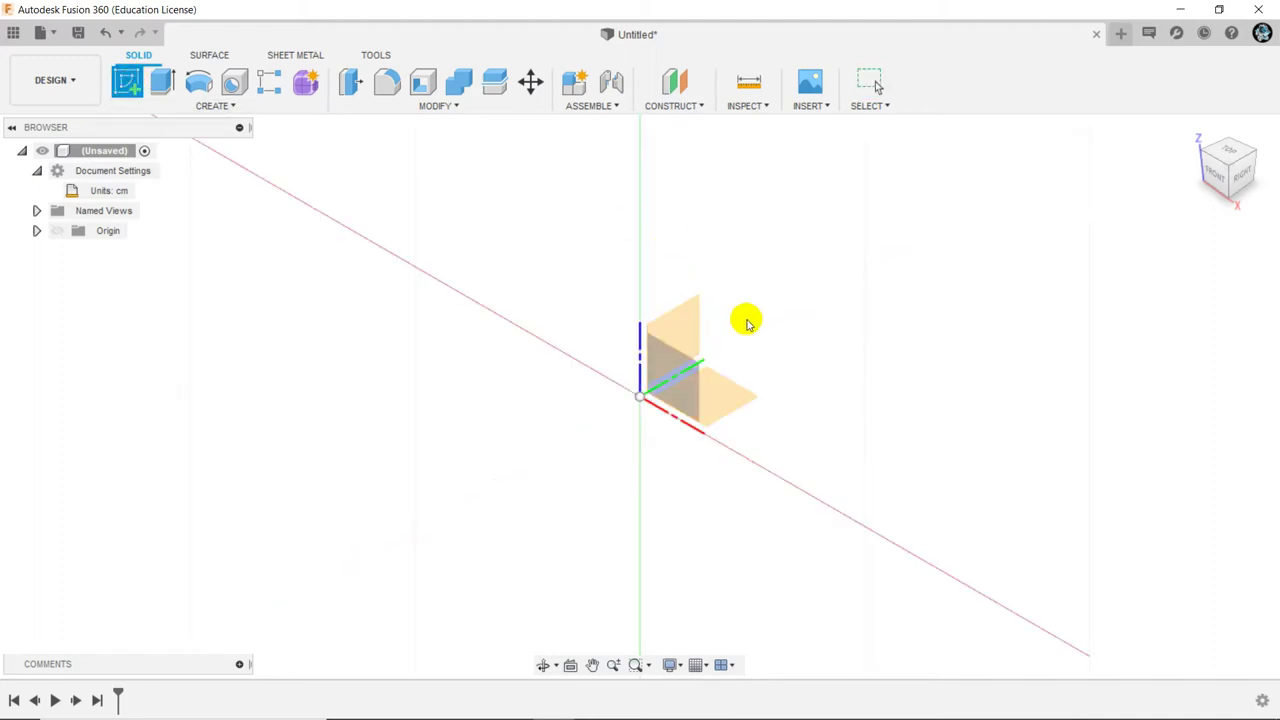
pyautogui.click(731, 412)
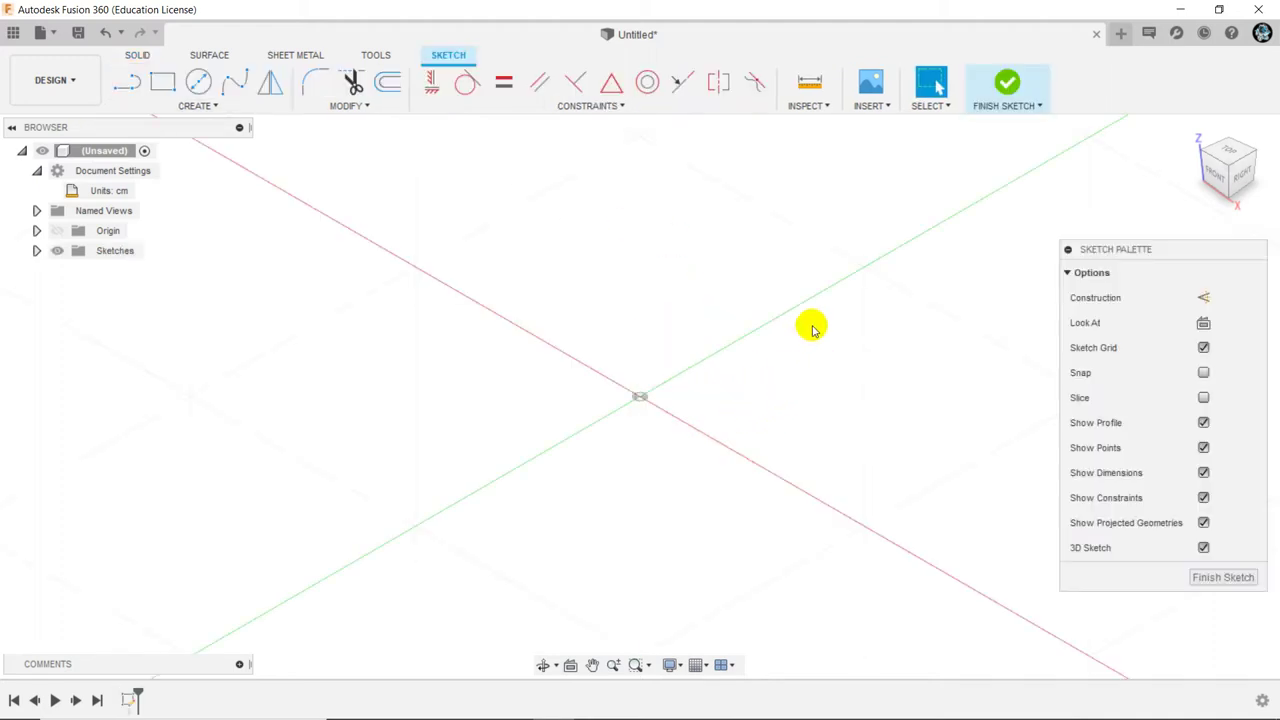
pyautogui.click(1234, 152)
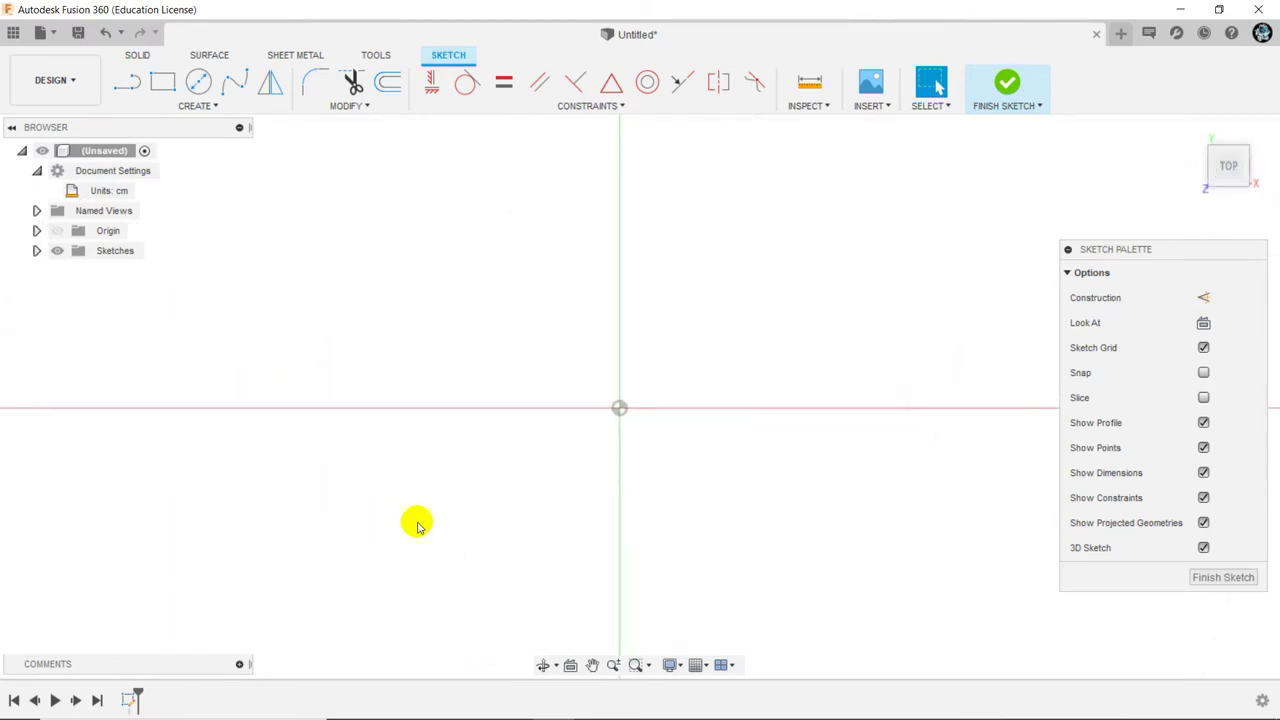
pyautogui.scroll(-2, 428, 346)
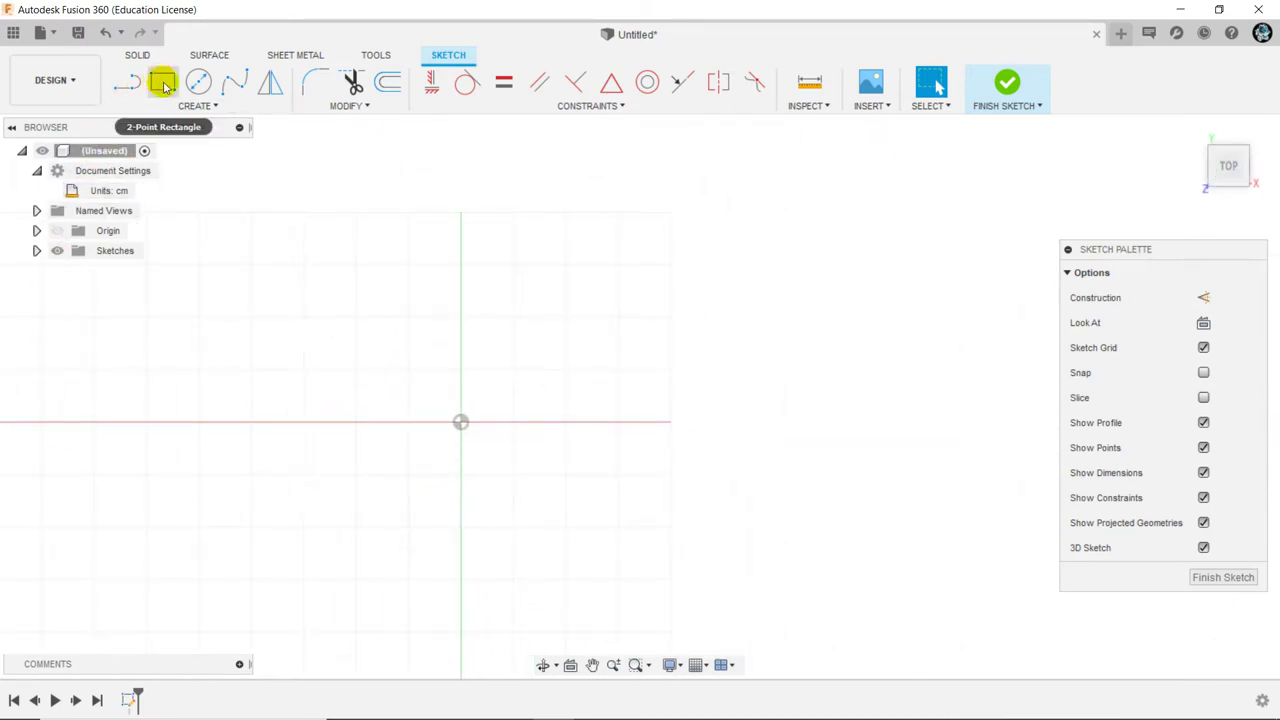
# Draw a center rectangle at the origin, 80 cm high and 200 cm wide
pyautogui.click(193, 108)
pyautogui.moveTo(148, 142)
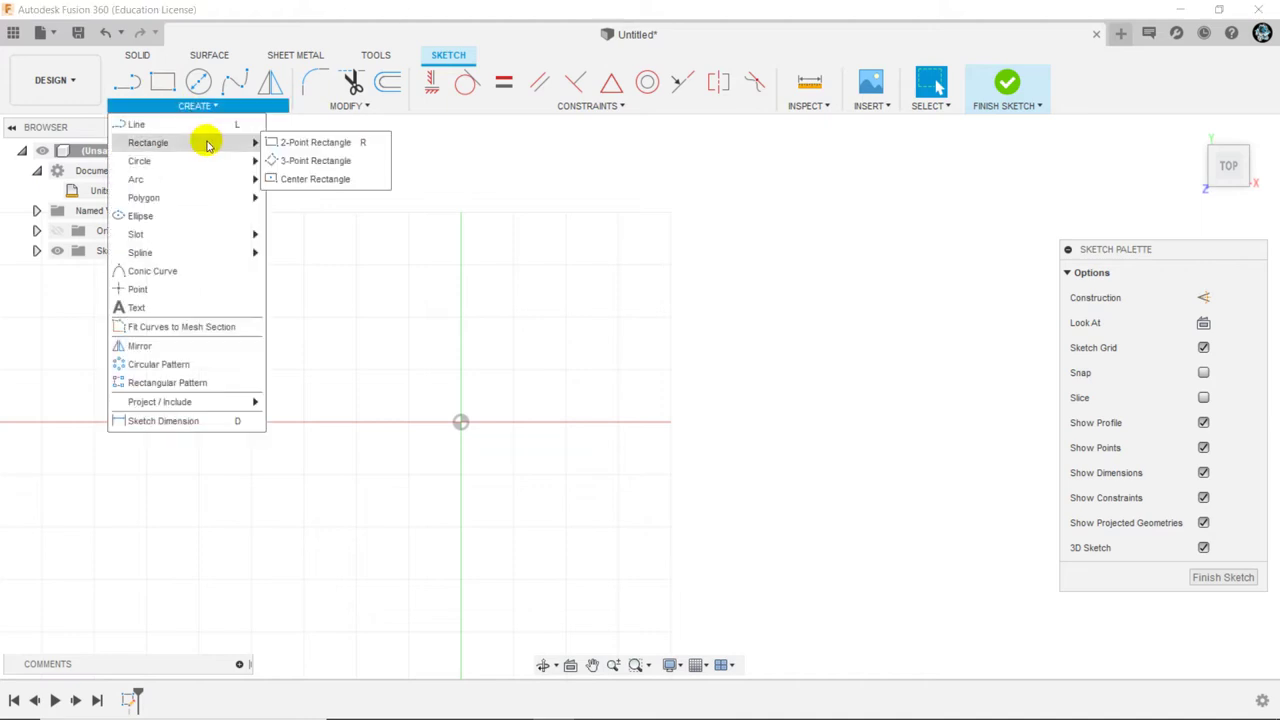
pyautogui.click(297, 183)
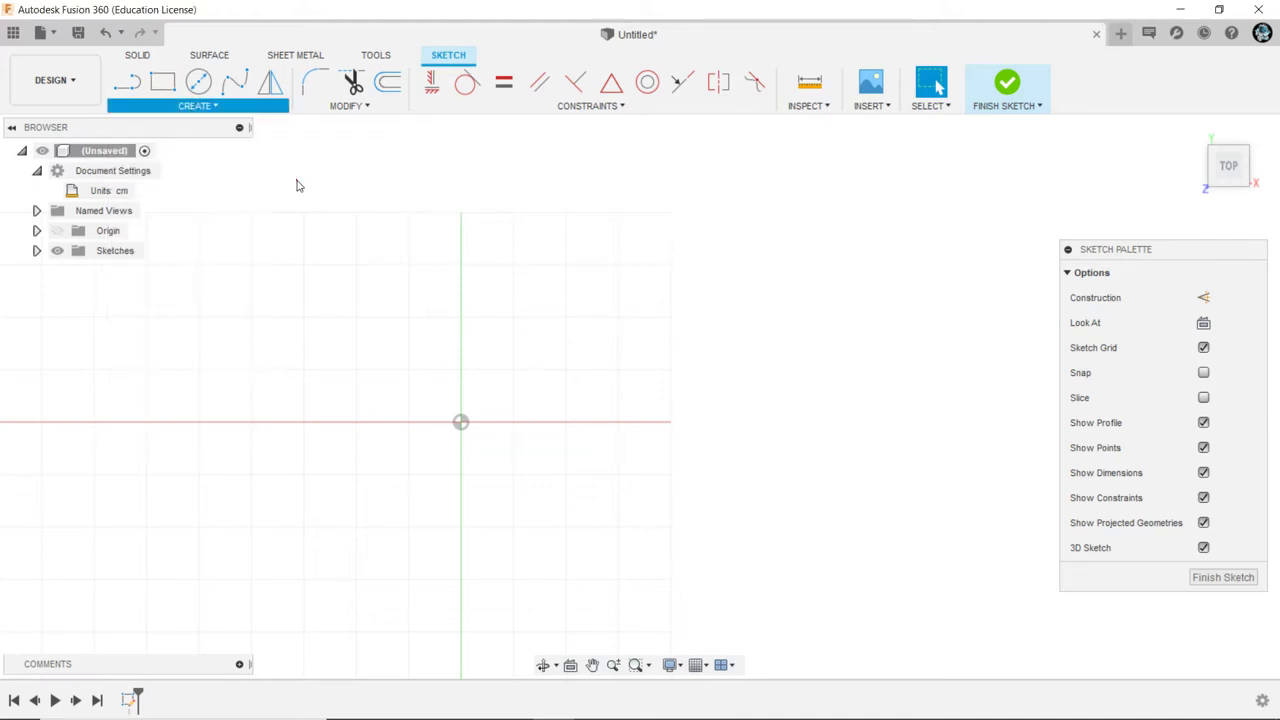
pyautogui.click(458, 421)
pyautogui.click(668, 314)
pyautogui.write('80')
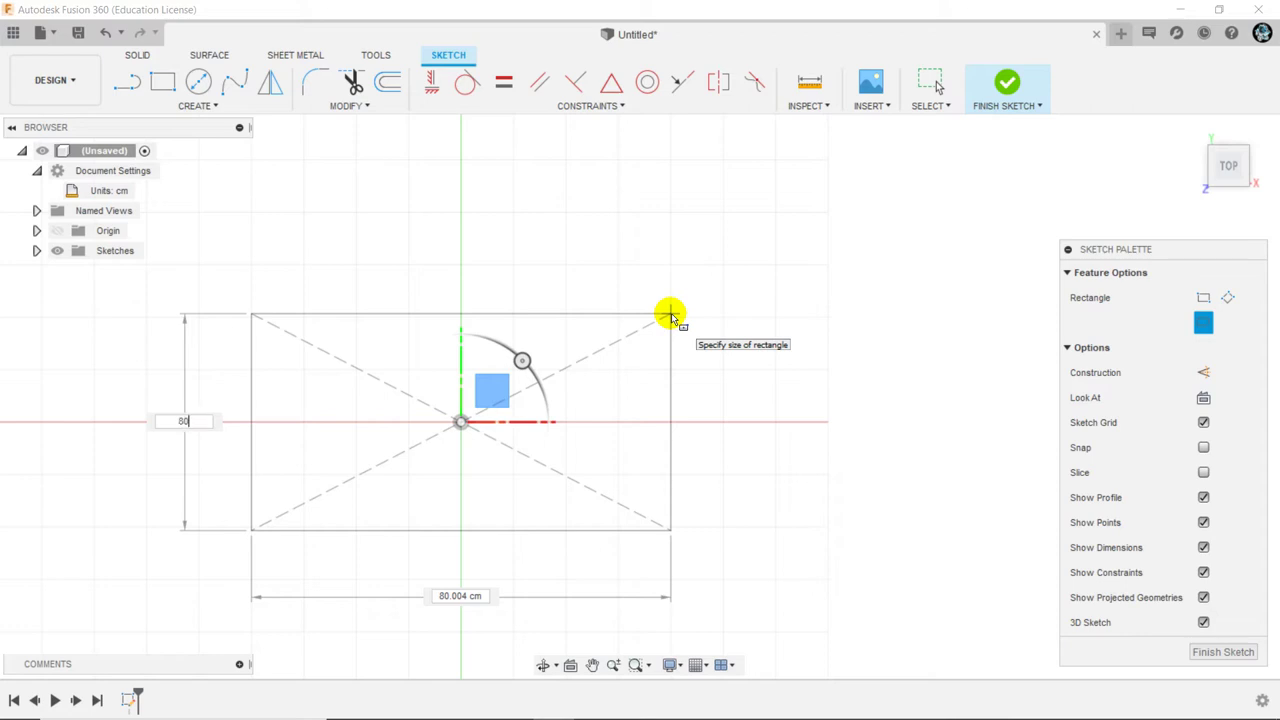
pyautogui.press('Tab')
pyautogui.write('2')
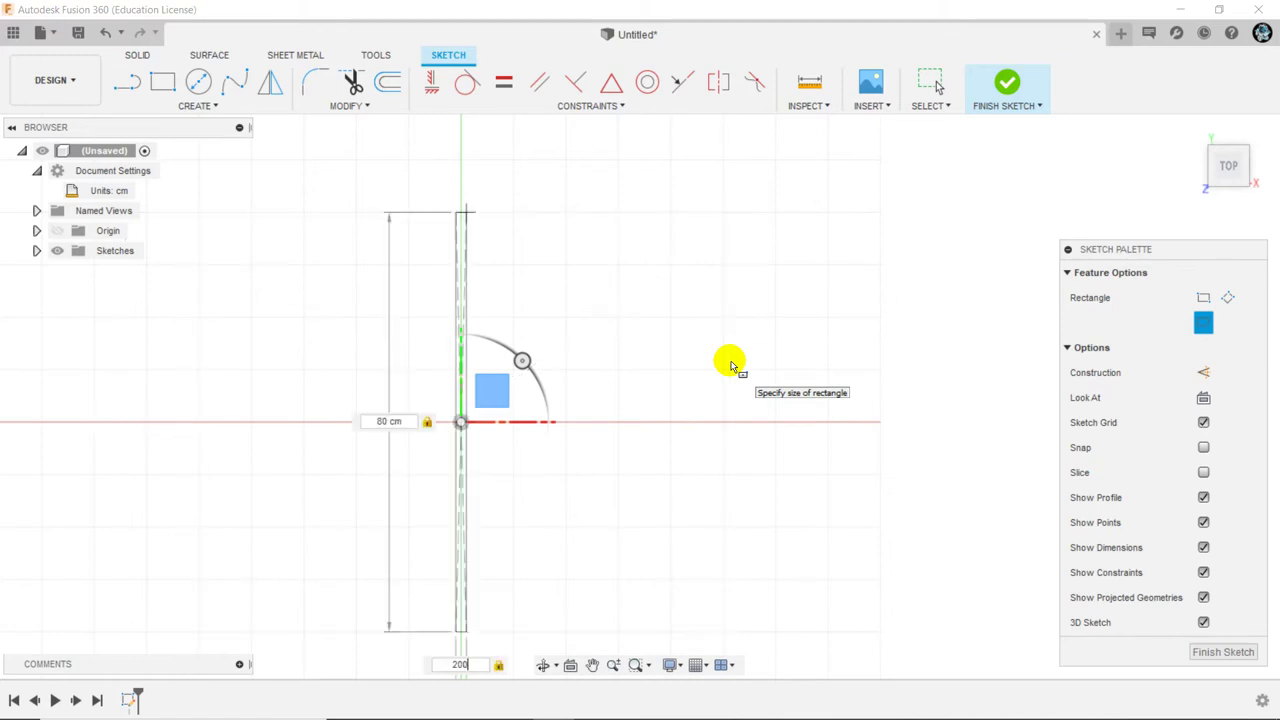
pyautogui.write('00')
pyautogui.press('Return')
pyautogui.press('Escape')
pyautogui.scroll(-1, 640, 380)
pyautogui.scroll(-2, 672, 390)
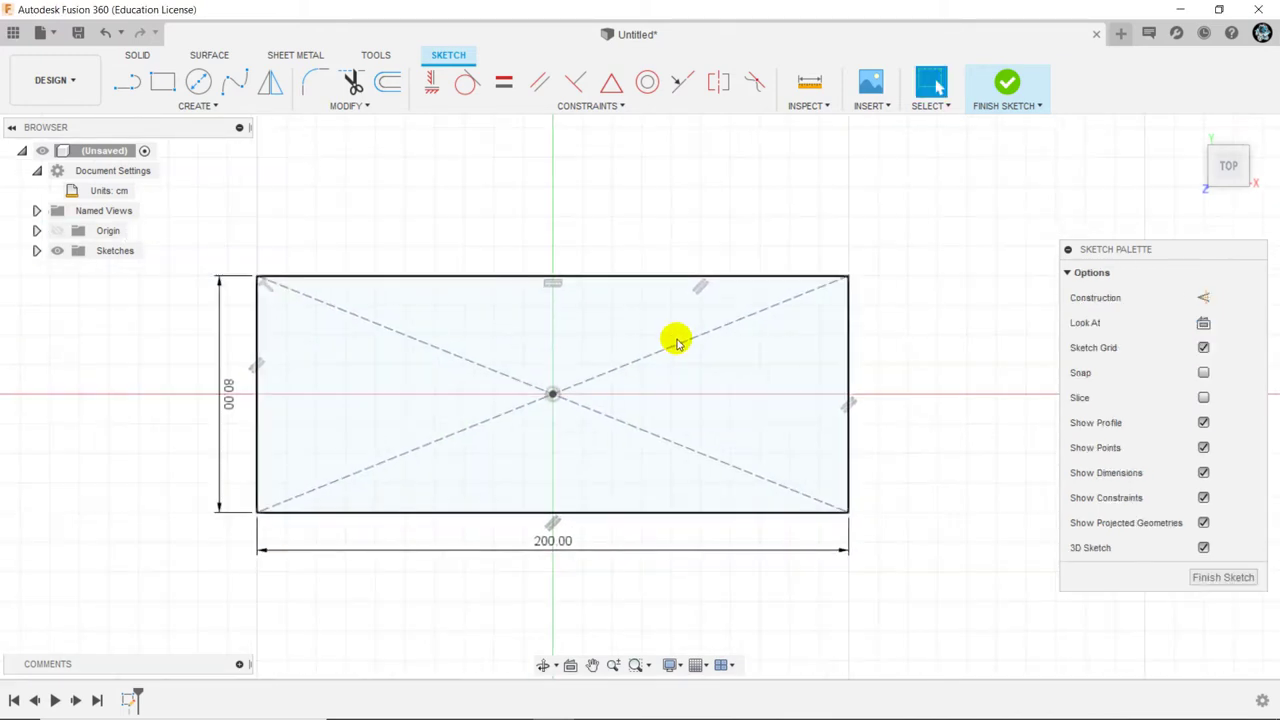
pyautogui.scroll(-1, 194, 343)
pyautogui.scroll(-2, 609, 314)
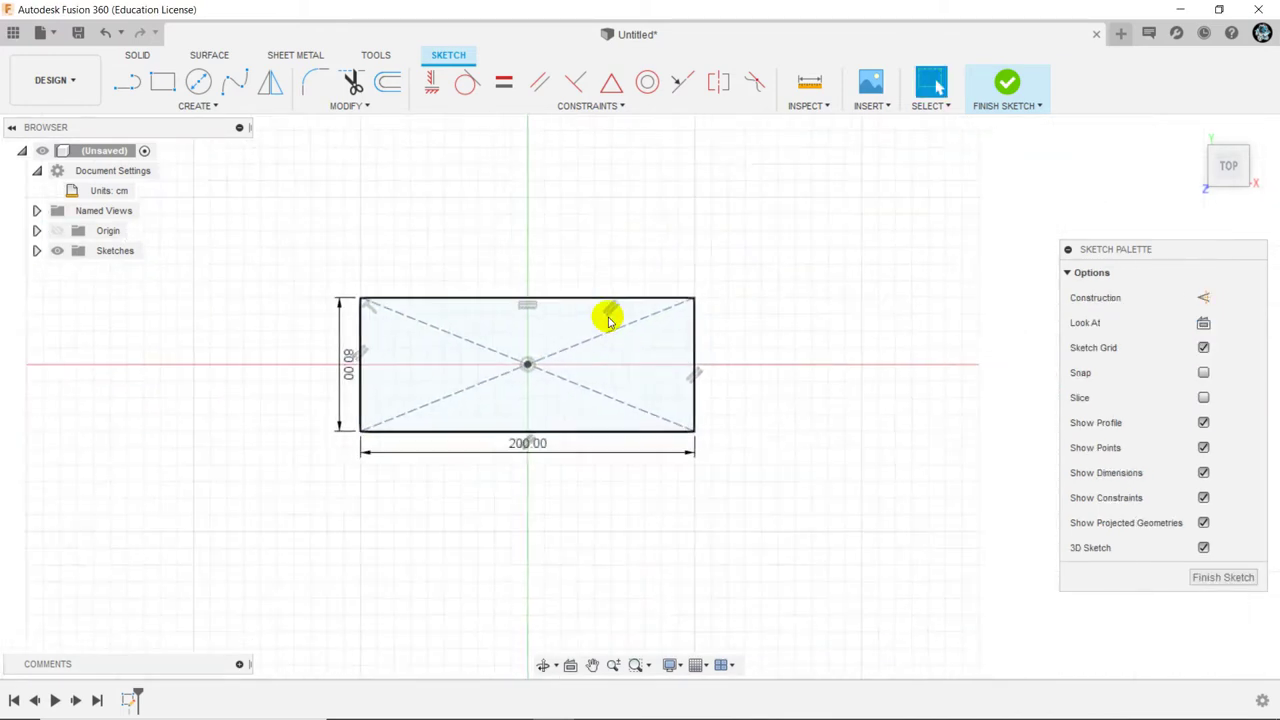
pyautogui.scroll(1, 443, 449)
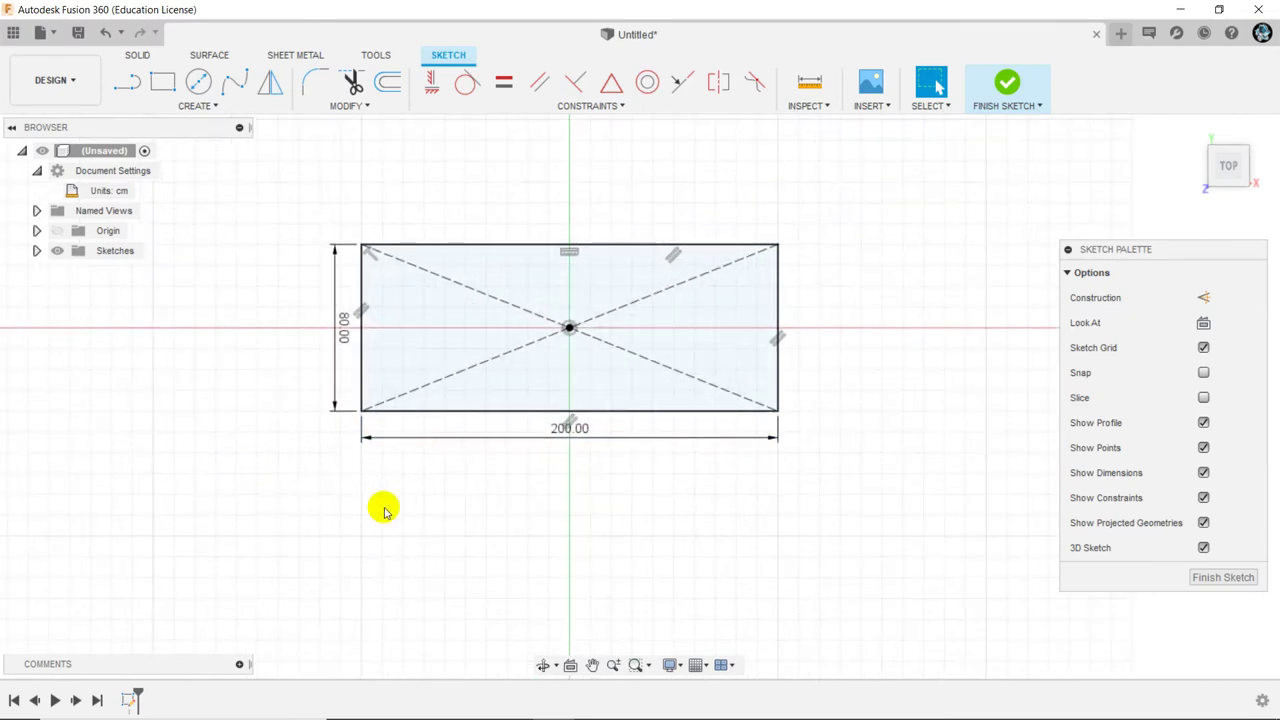
# Draw a 40 × 40 cm square seat rectangle below the table top
pyautogui.click(170, 90)
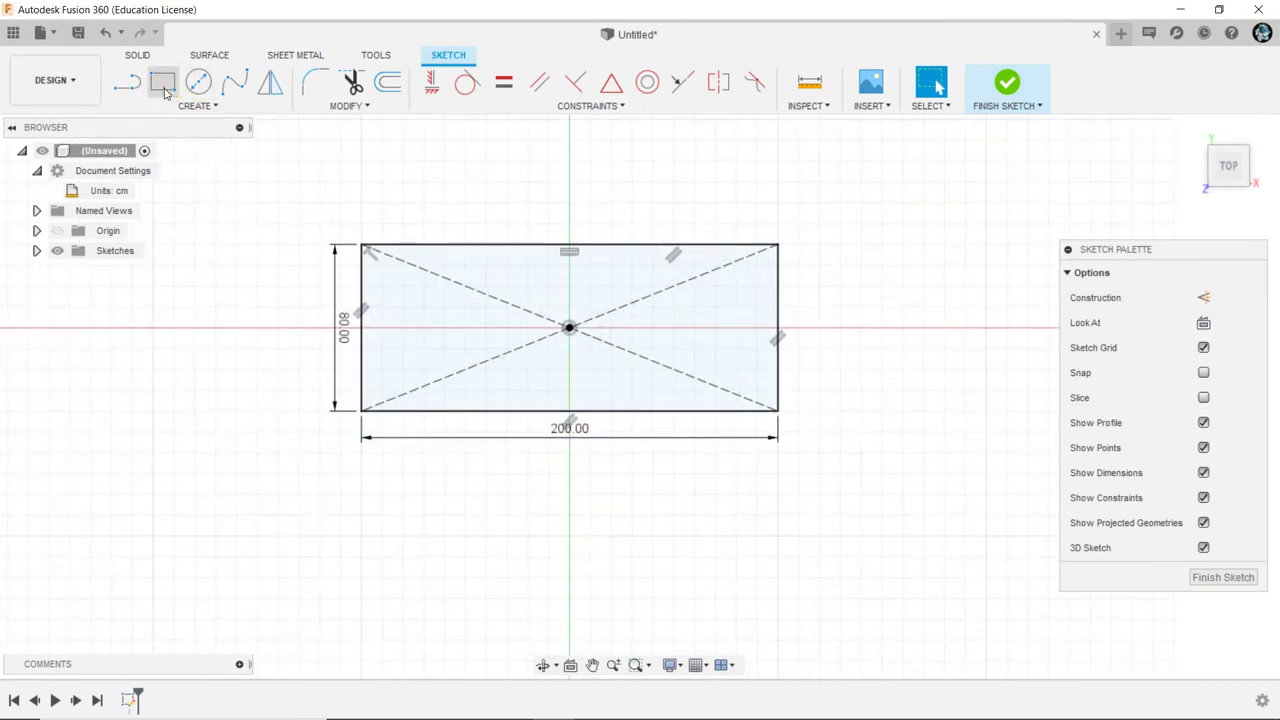
pyautogui.click(378, 526)
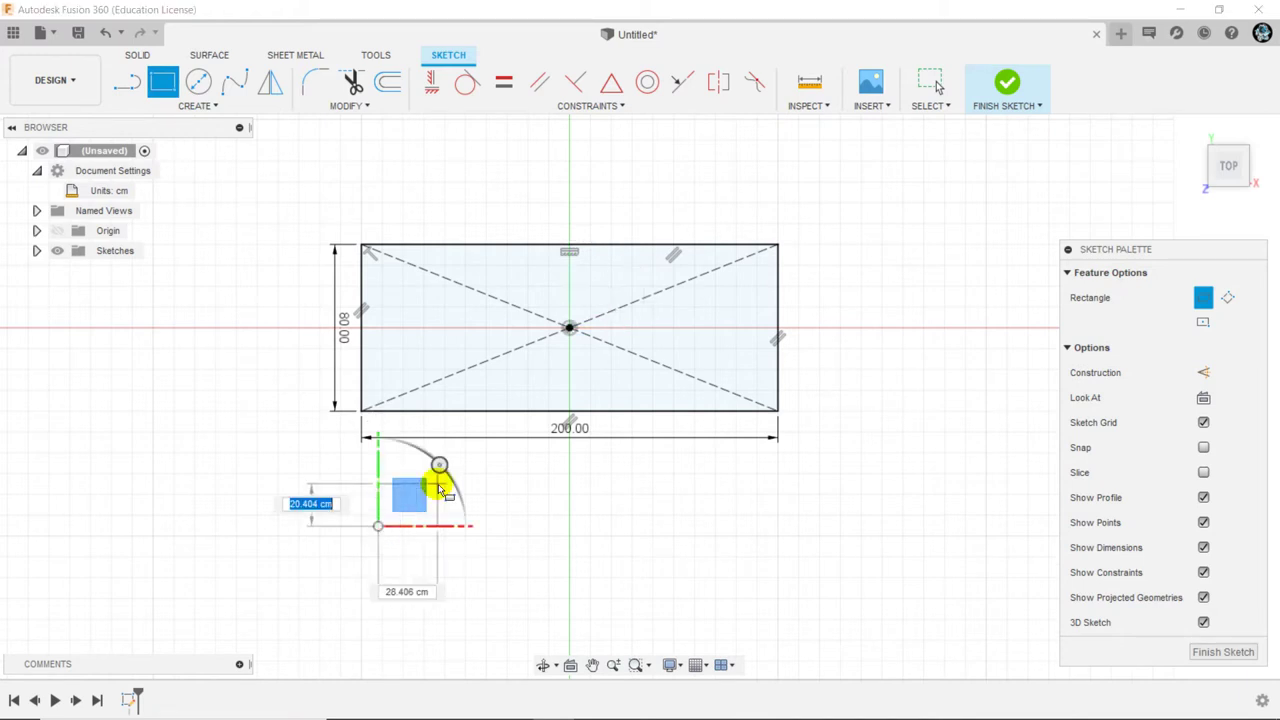
pyautogui.write('40')
pyautogui.press('Tab')
pyautogui.write('4')
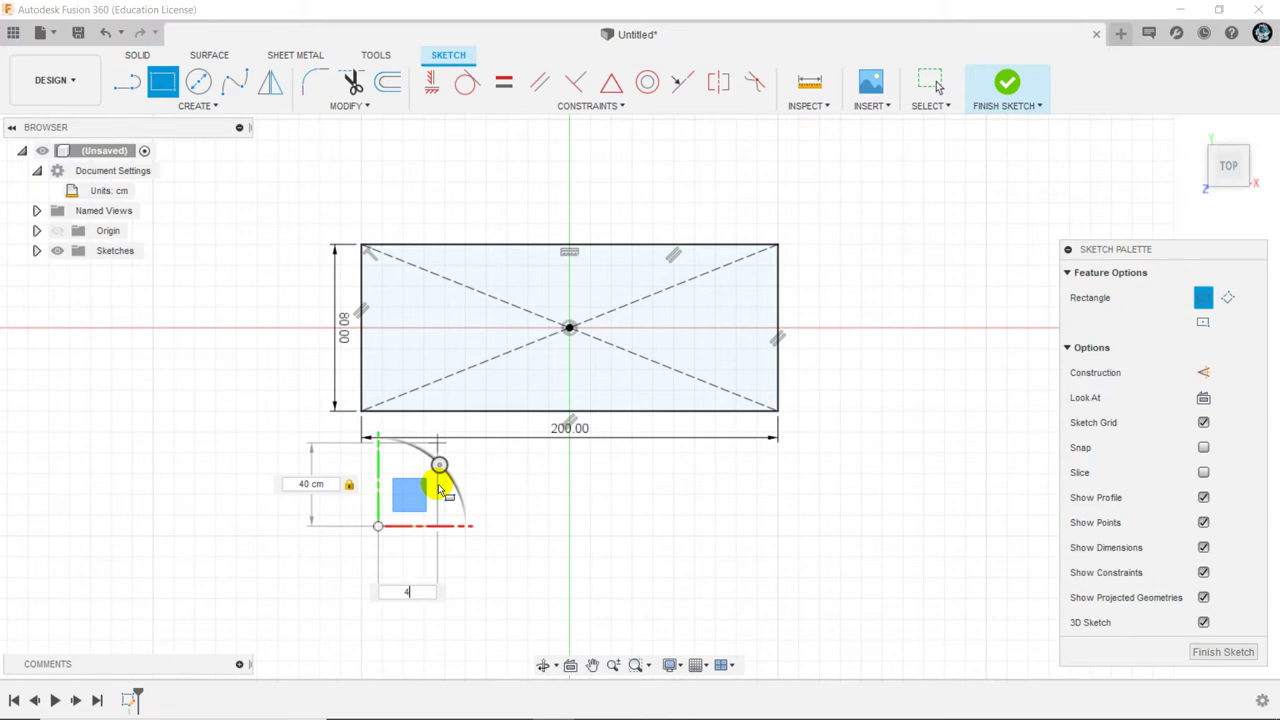
pyautogui.write('0')
pyautogui.press('Return')
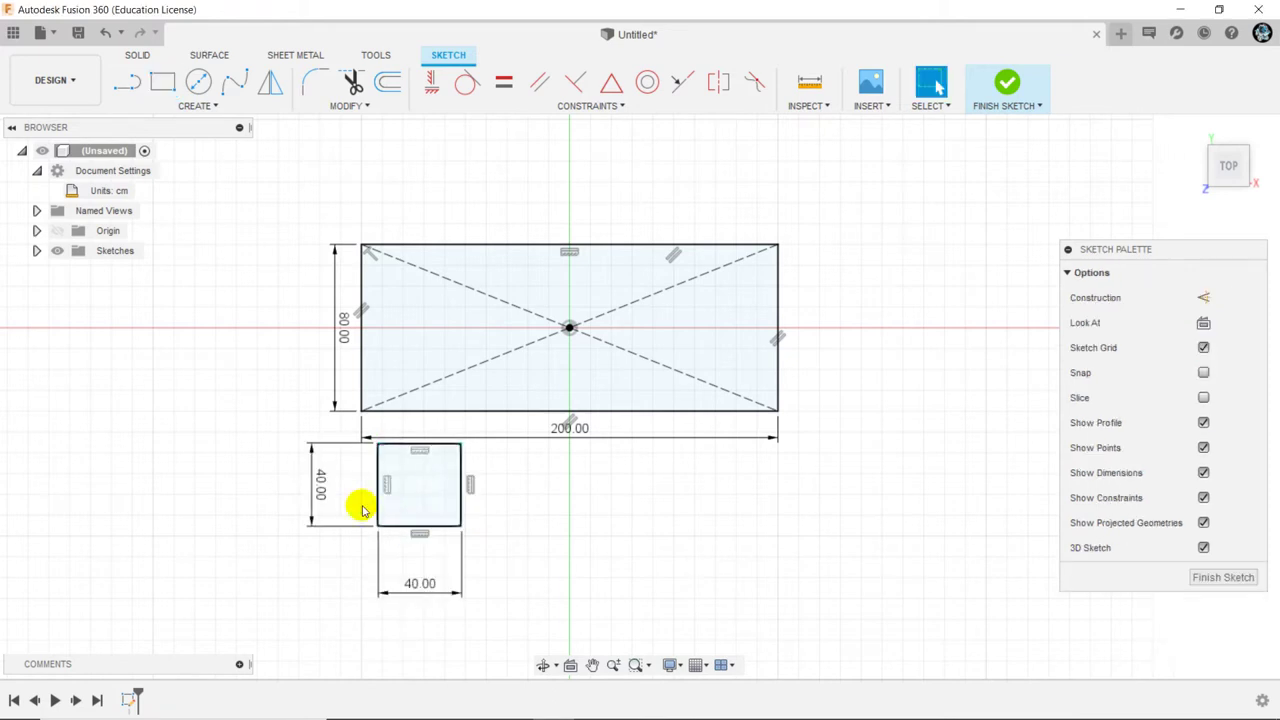
# Dimension the gap between the table's bottom edge and the seat to 20 cm
pyautogui.click(186, 107)
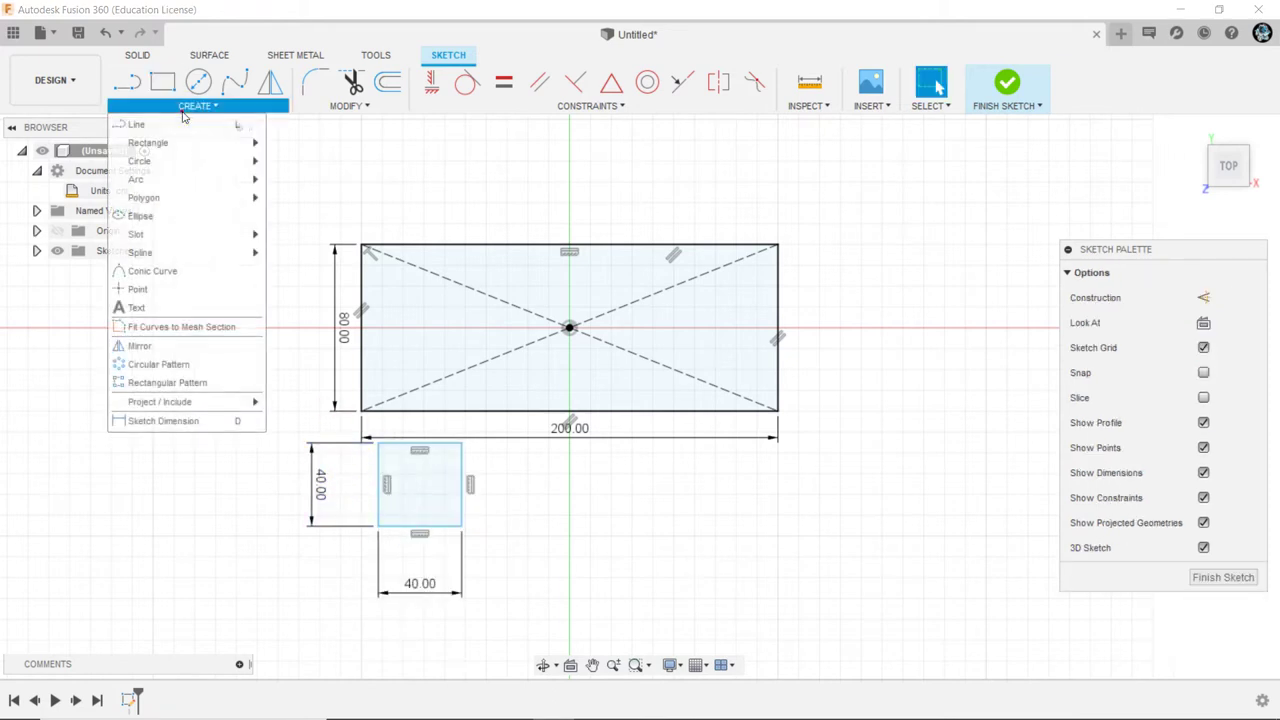
pyautogui.click(165, 420)
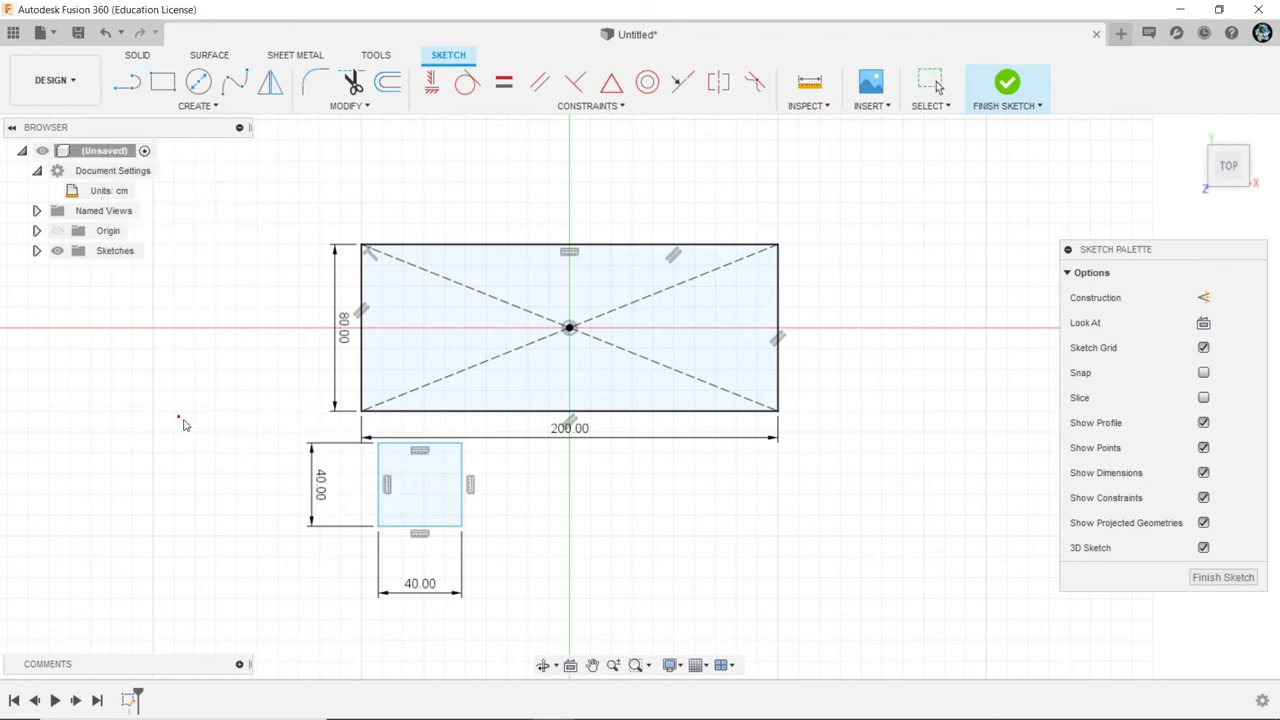
pyautogui.click(424, 411)
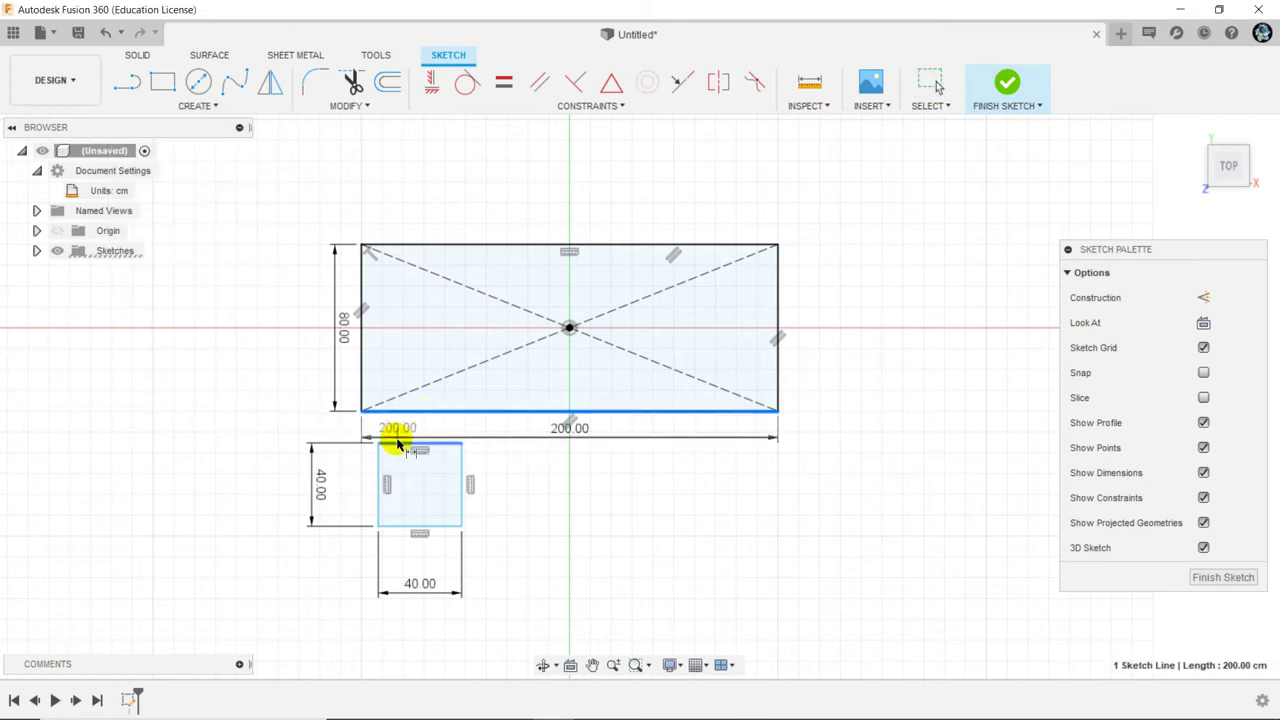
pyautogui.click(395, 443)
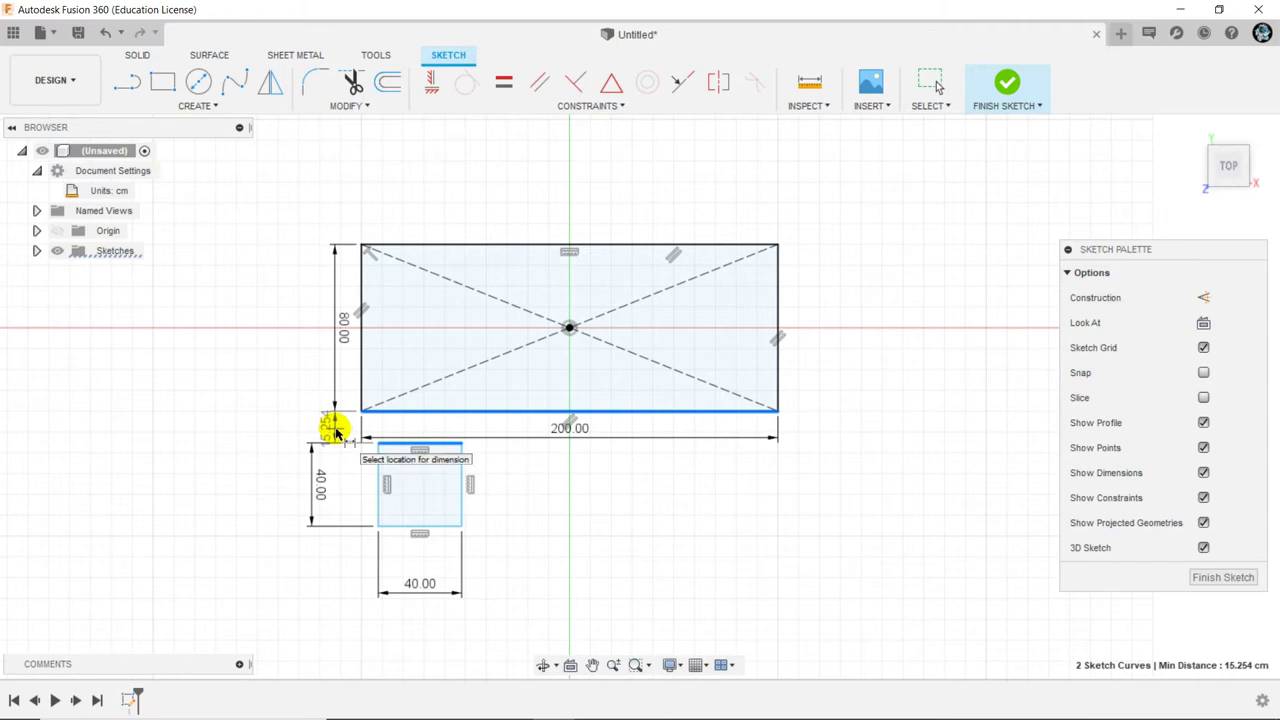
pyautogui.click(337, 433)
pyautogui.write('20')
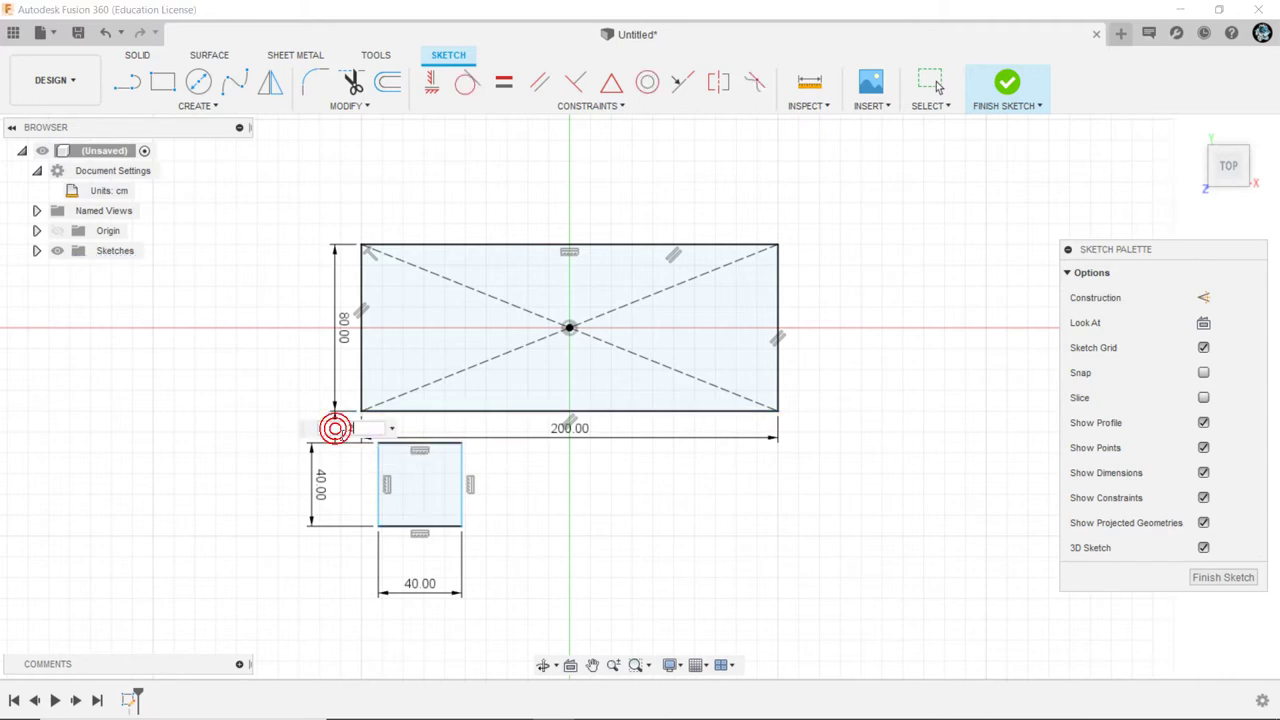
pyautogui.press('Return')
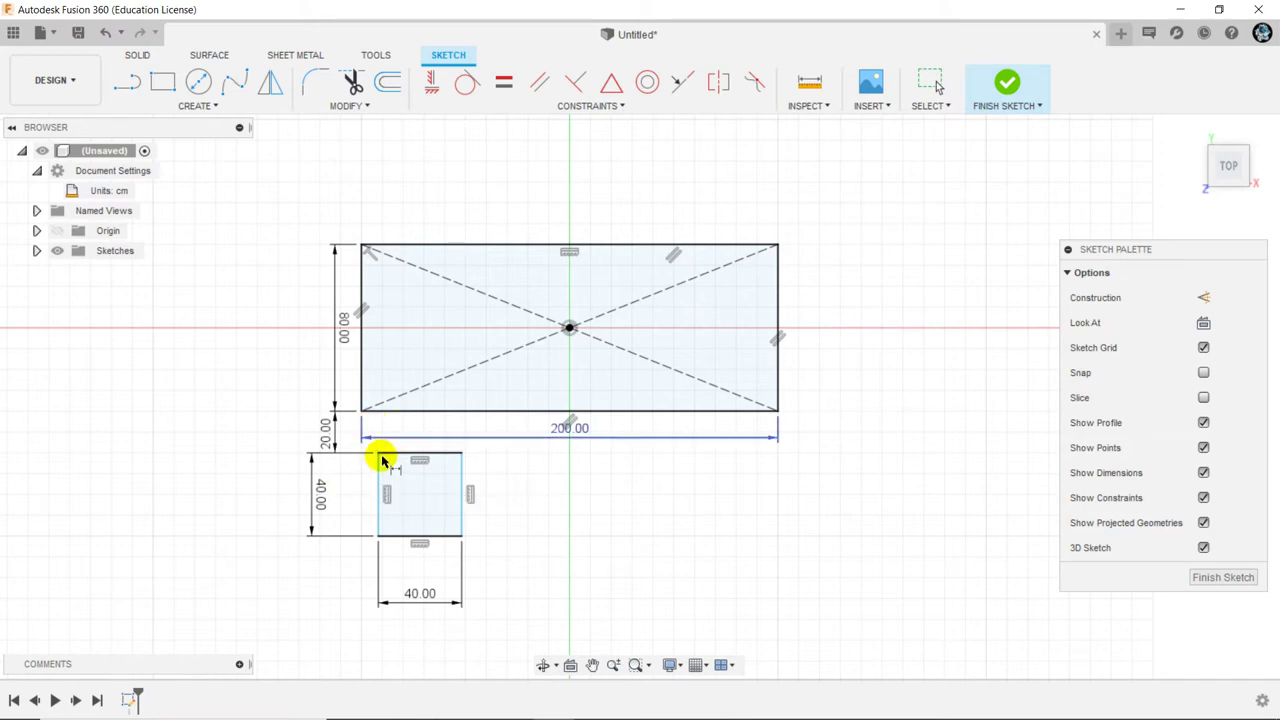
pyautogui.scroll(1, 365, 412)
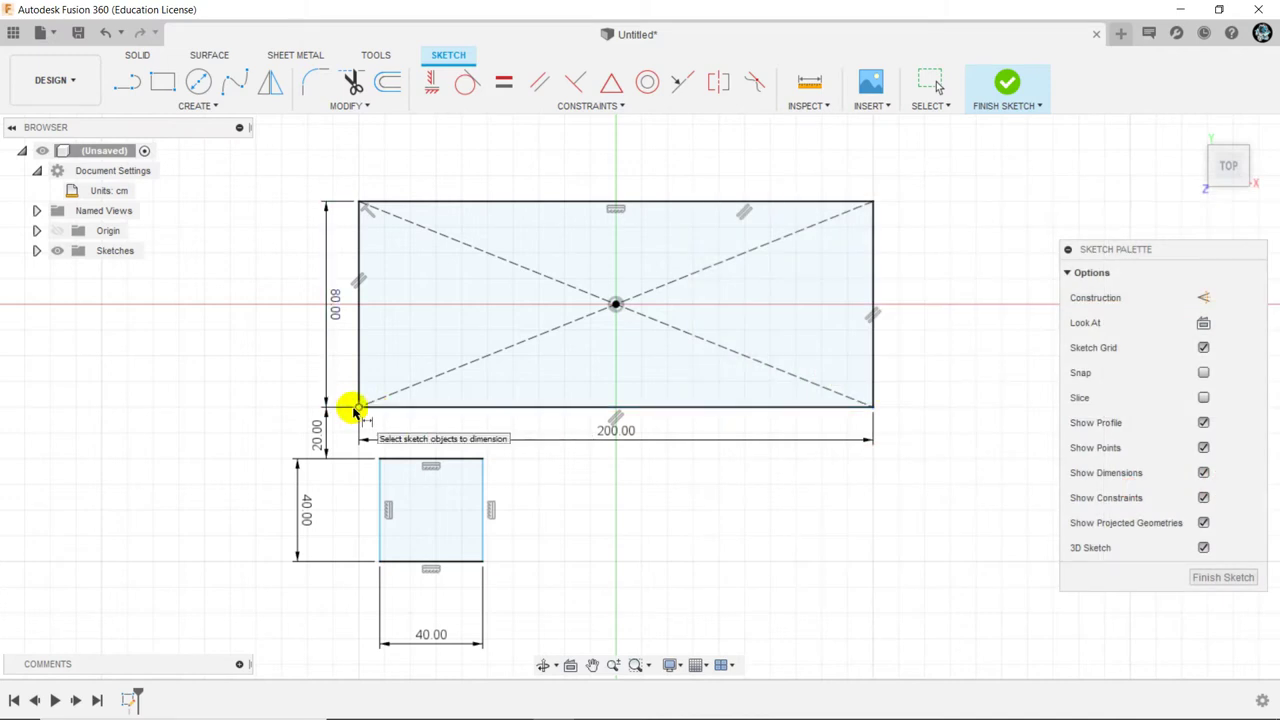
# Place a sketch point at the seat square's top-edge midpoint
pyautogui.click(192, 105)
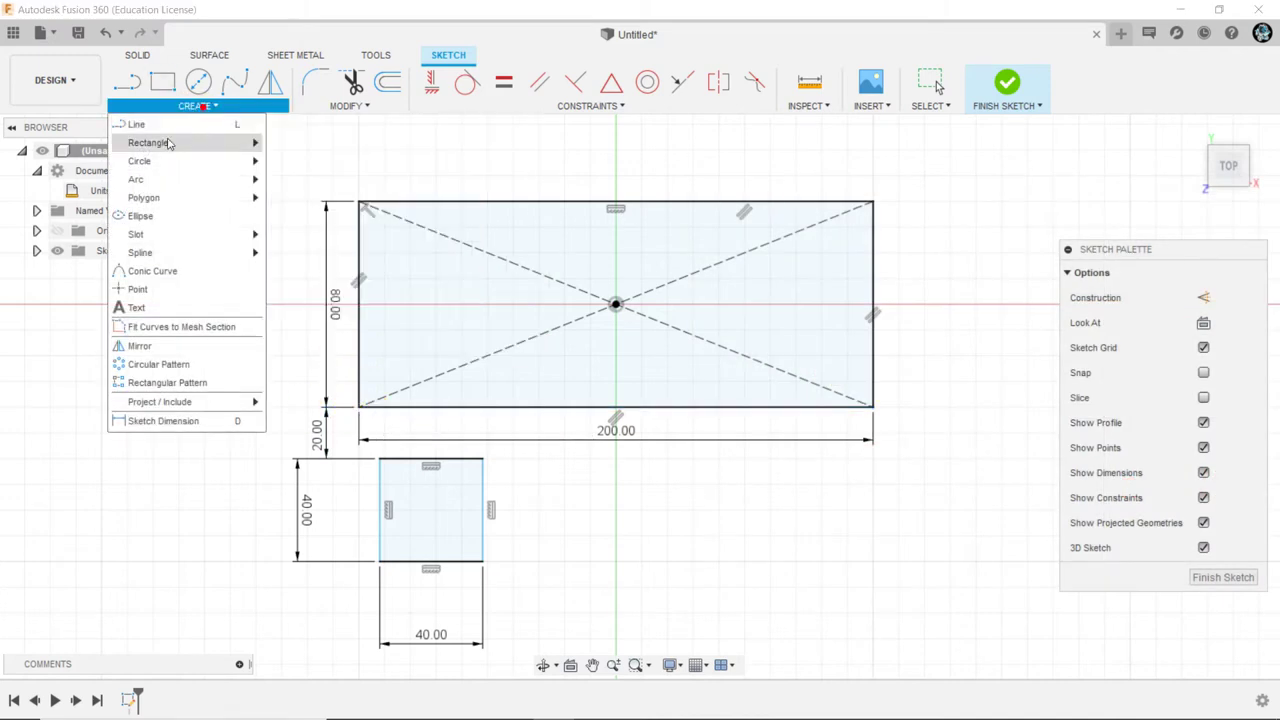
pyautogui.click(137, 289)
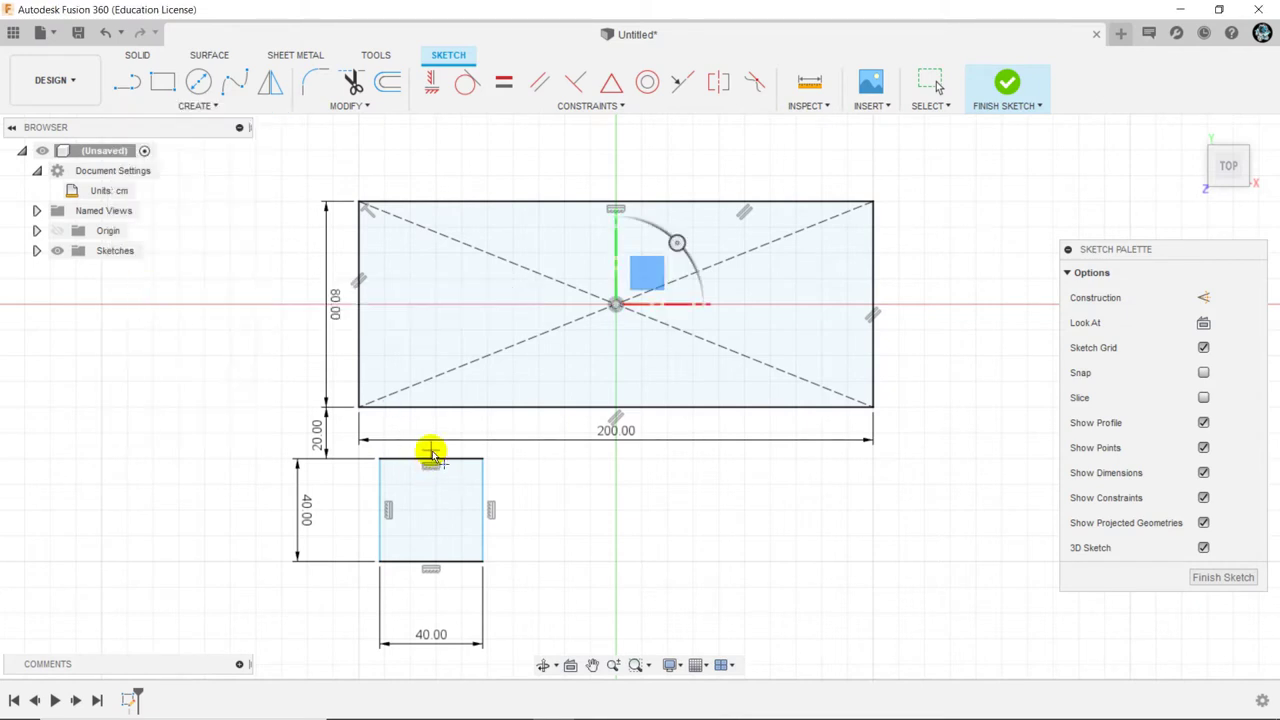
pyautogui.click(434, 463)
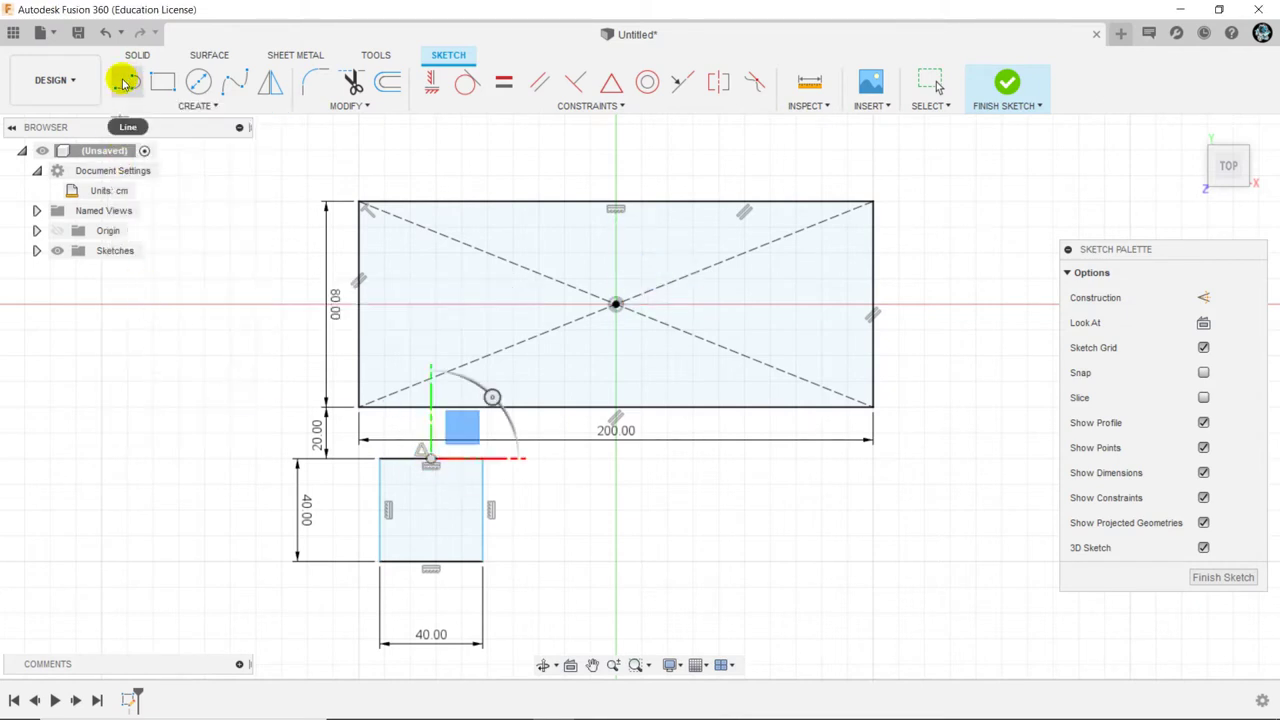
# Dimension that point 30 cm from the table's left edge, then bring up Change Parameters
pyautogui.click(192, 105)
pyautogui.click(163, 420)
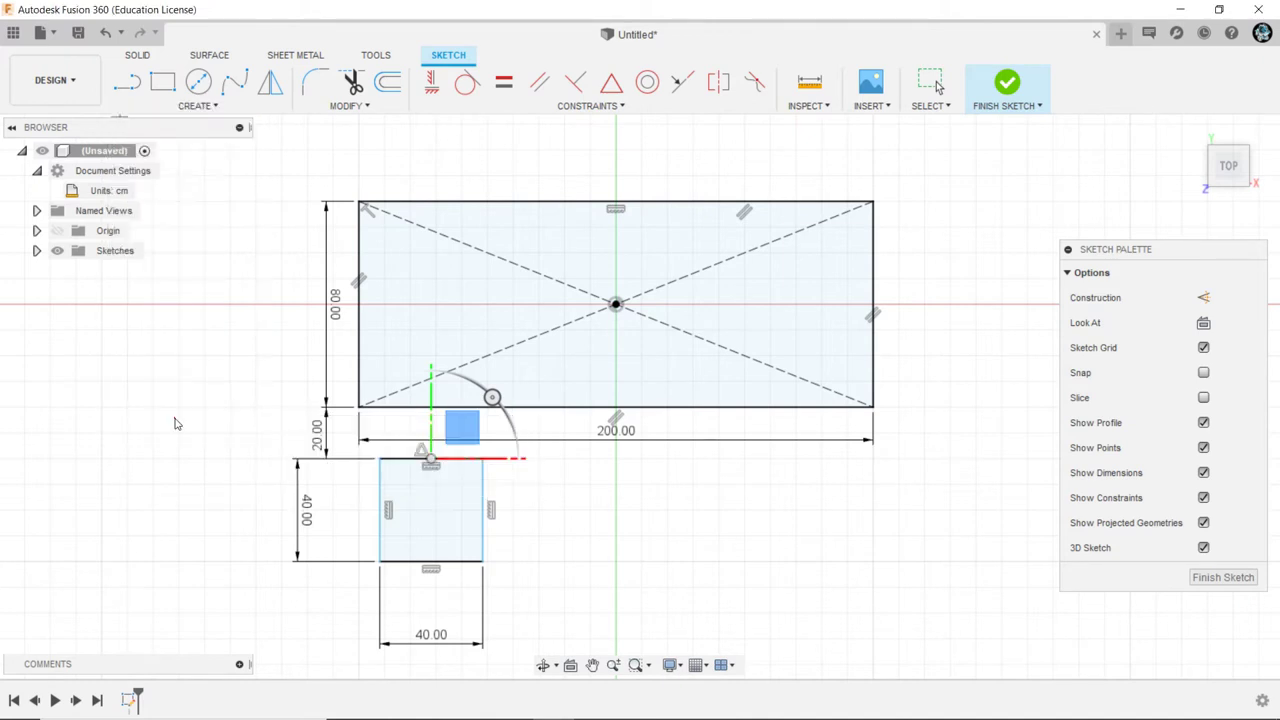
pyautogui.click(433, 462)
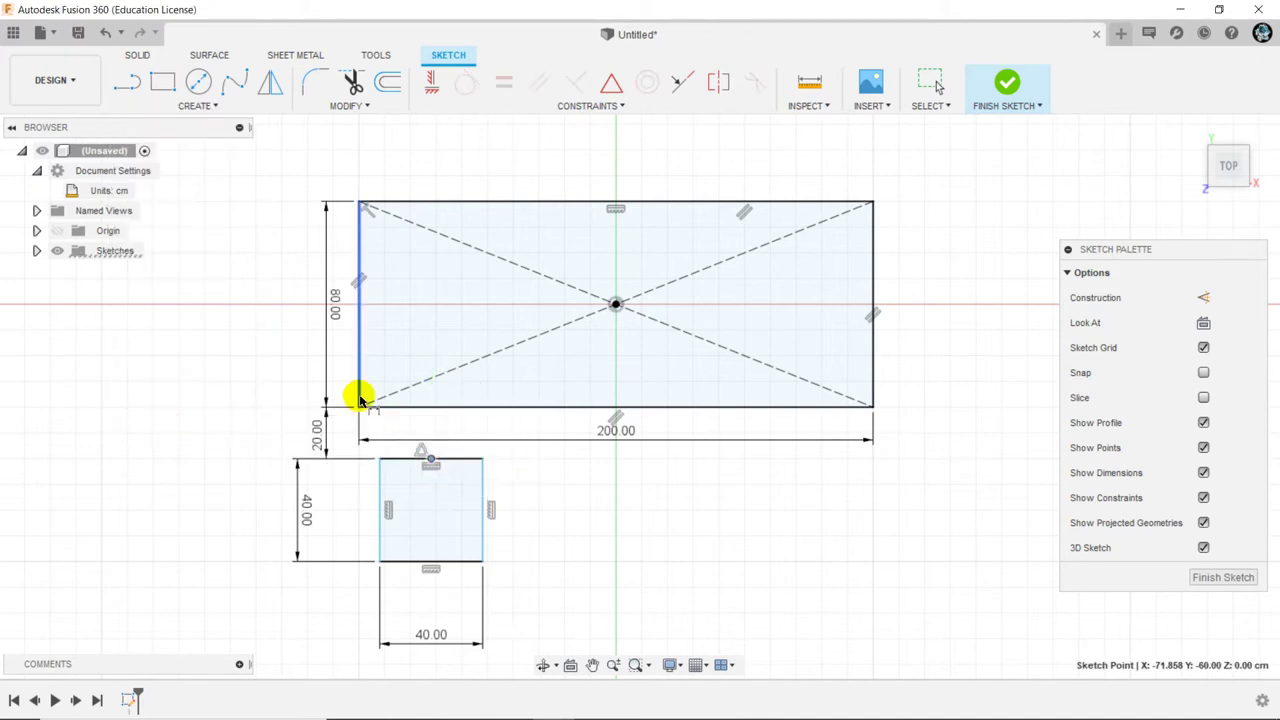
pyautogui.click(359, 398)
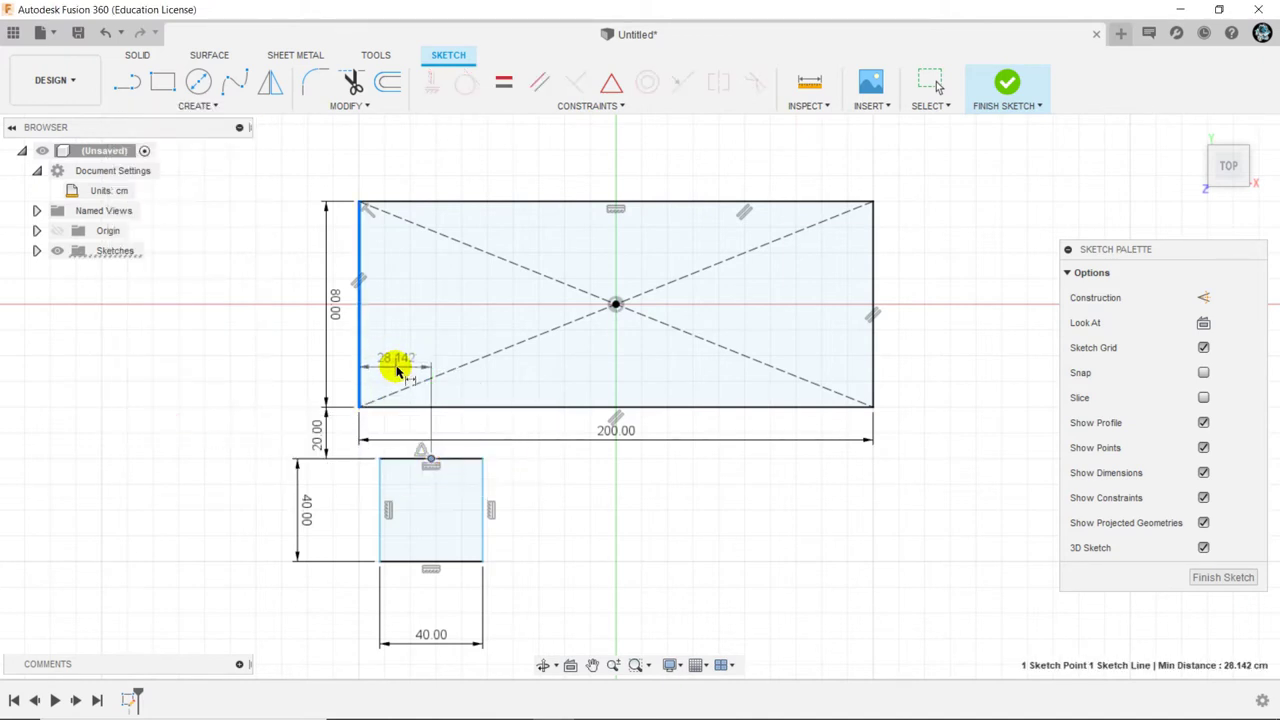
pyautogui.click(402, 372)
pyautogui.write('30')
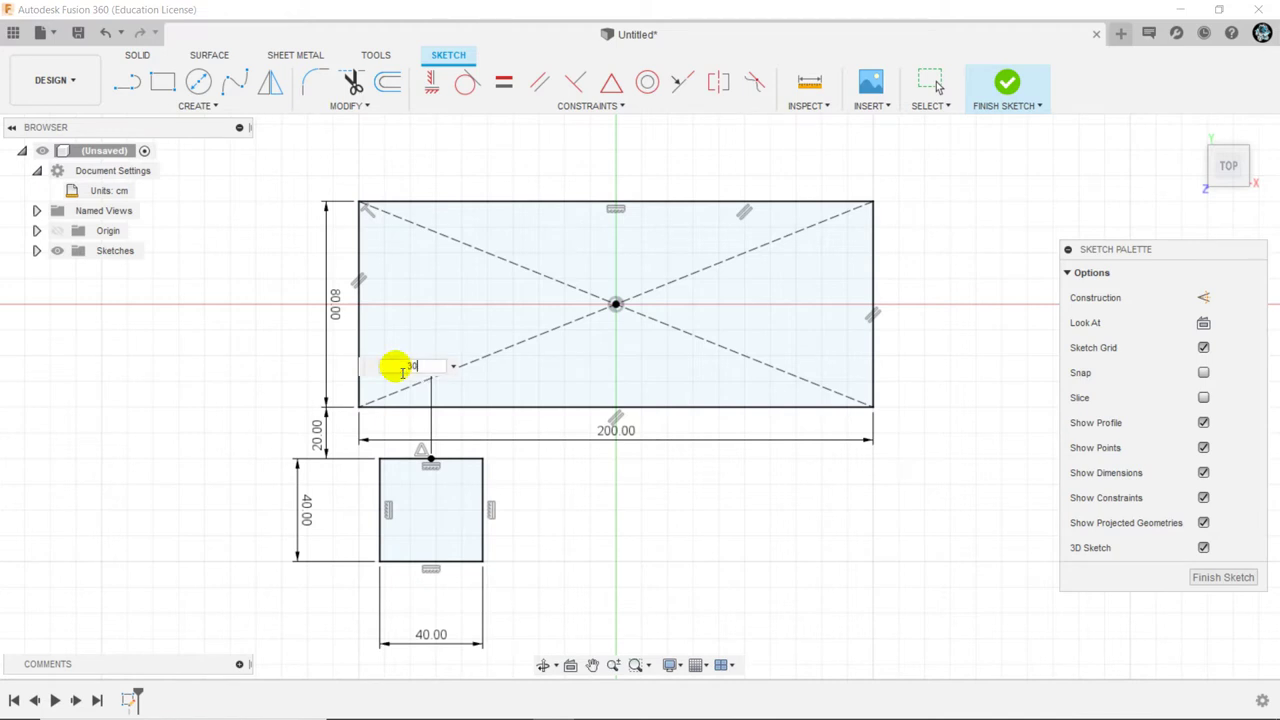
pyautogui.press('Return')
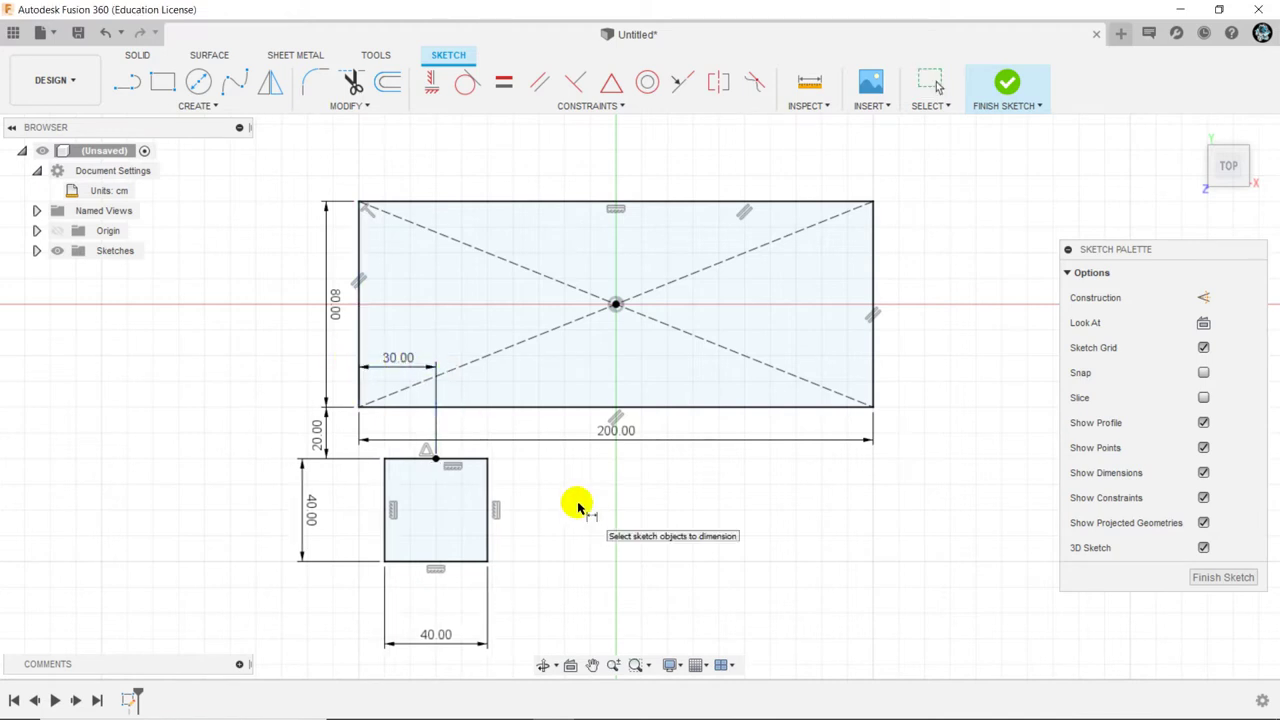
pyautogui.press('Escape')
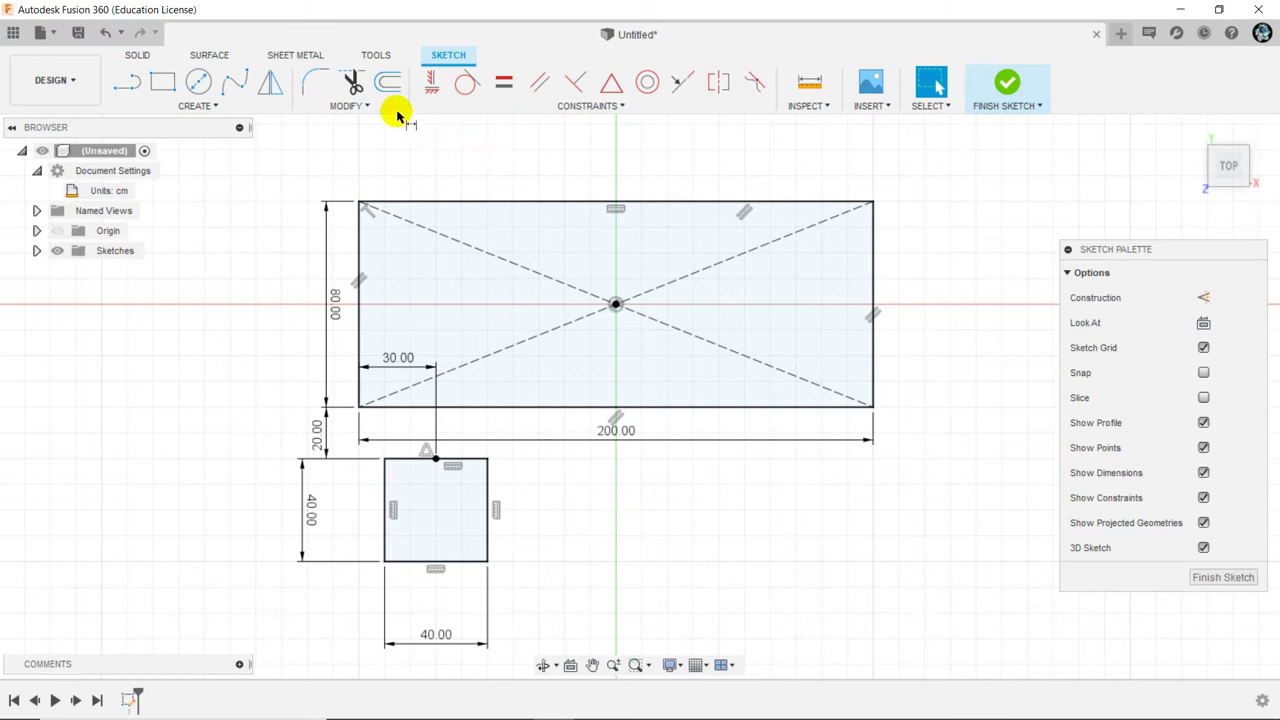
pyautogui.click(365, 107)
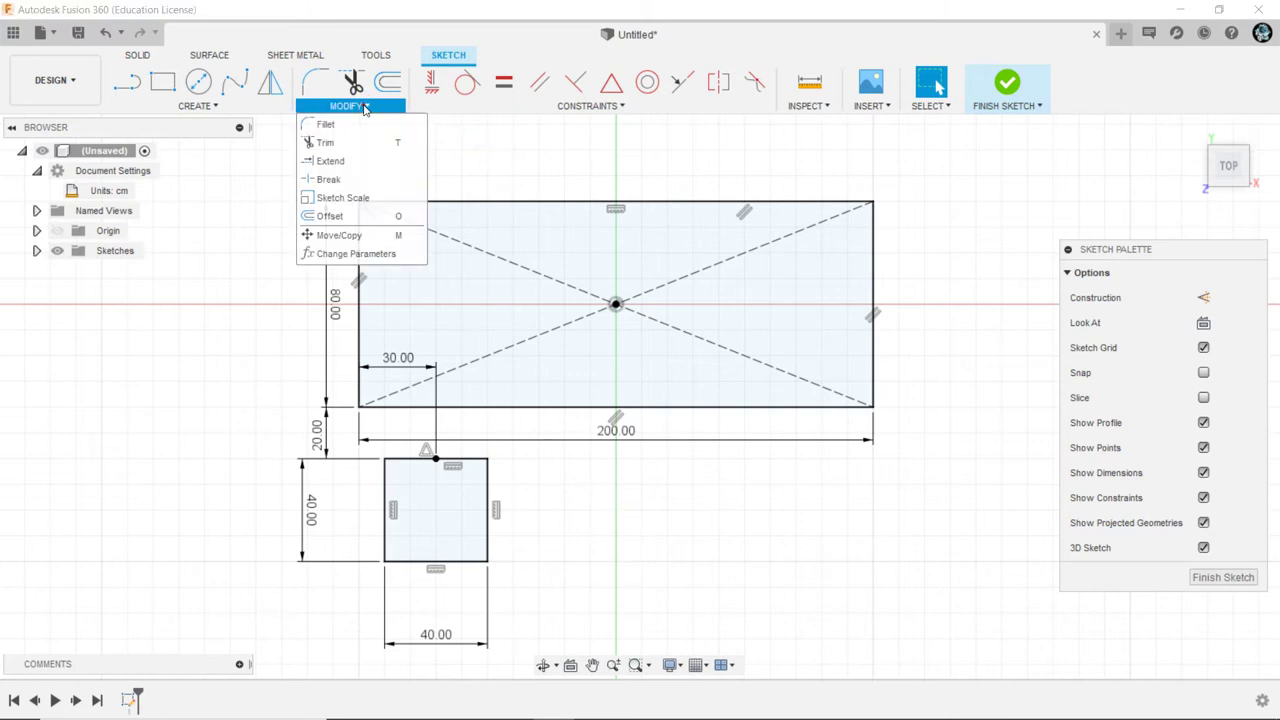
pyautogui.click(327, 252)
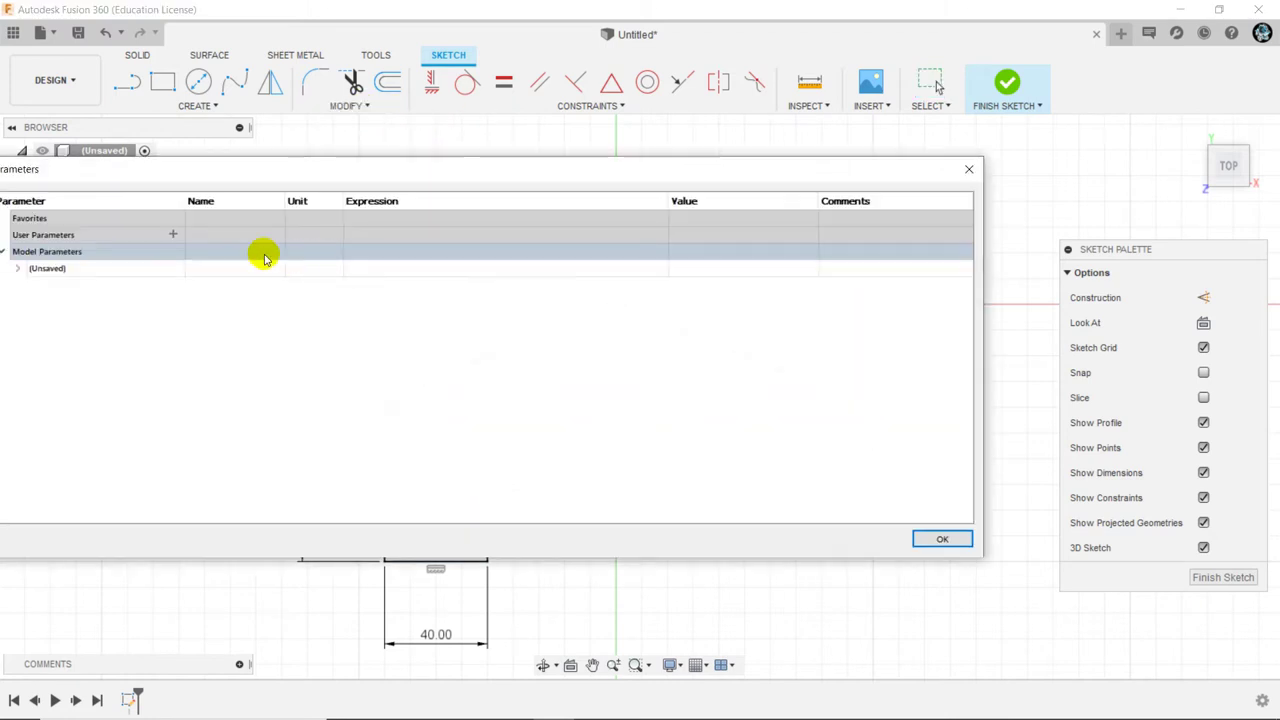
# Add a user parameter named Lungime with a value of 200 cm
pyautogui.click(322, 236)
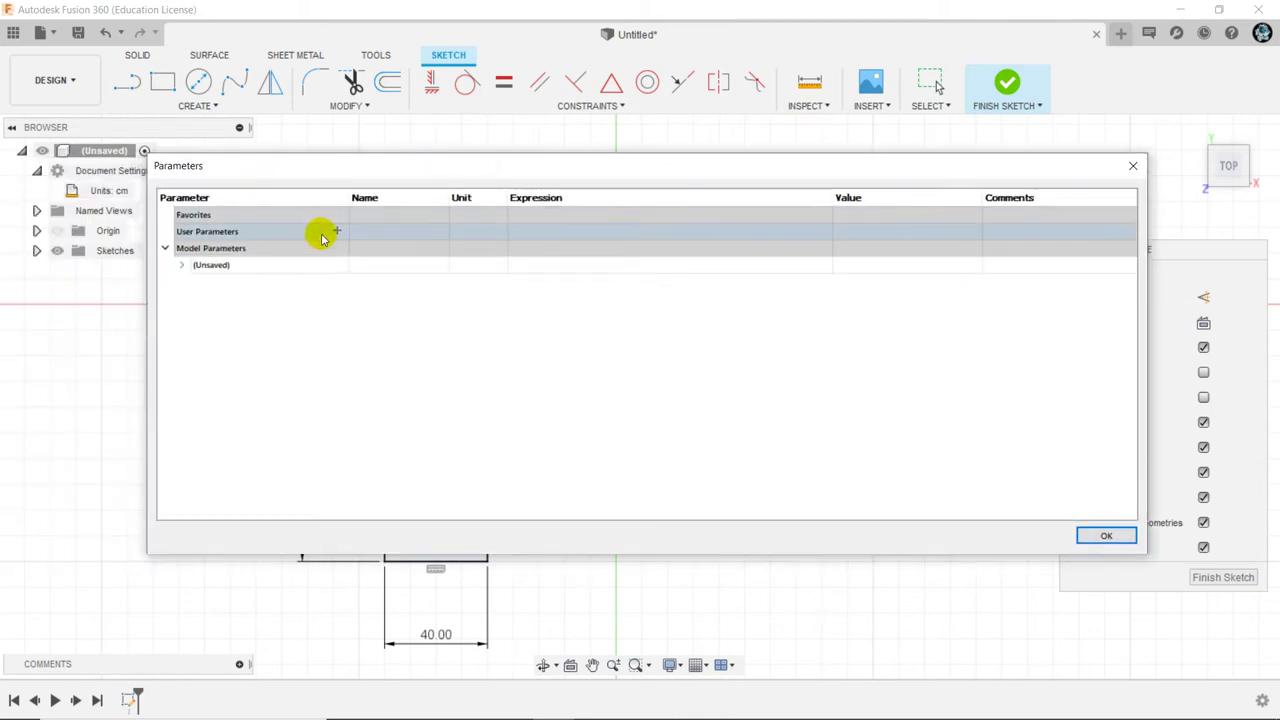
pyautogui.click(337, 233)
pyautogui.write('Lungime')
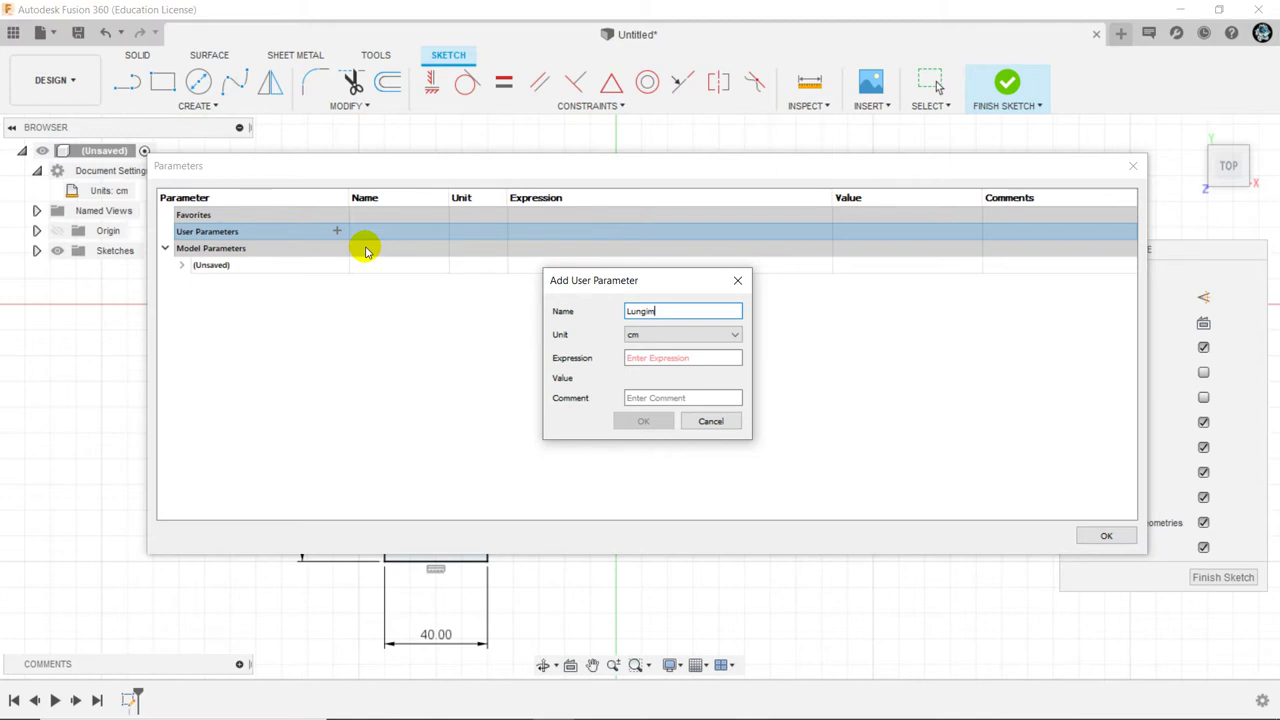
pyautogui.click(642, 358)
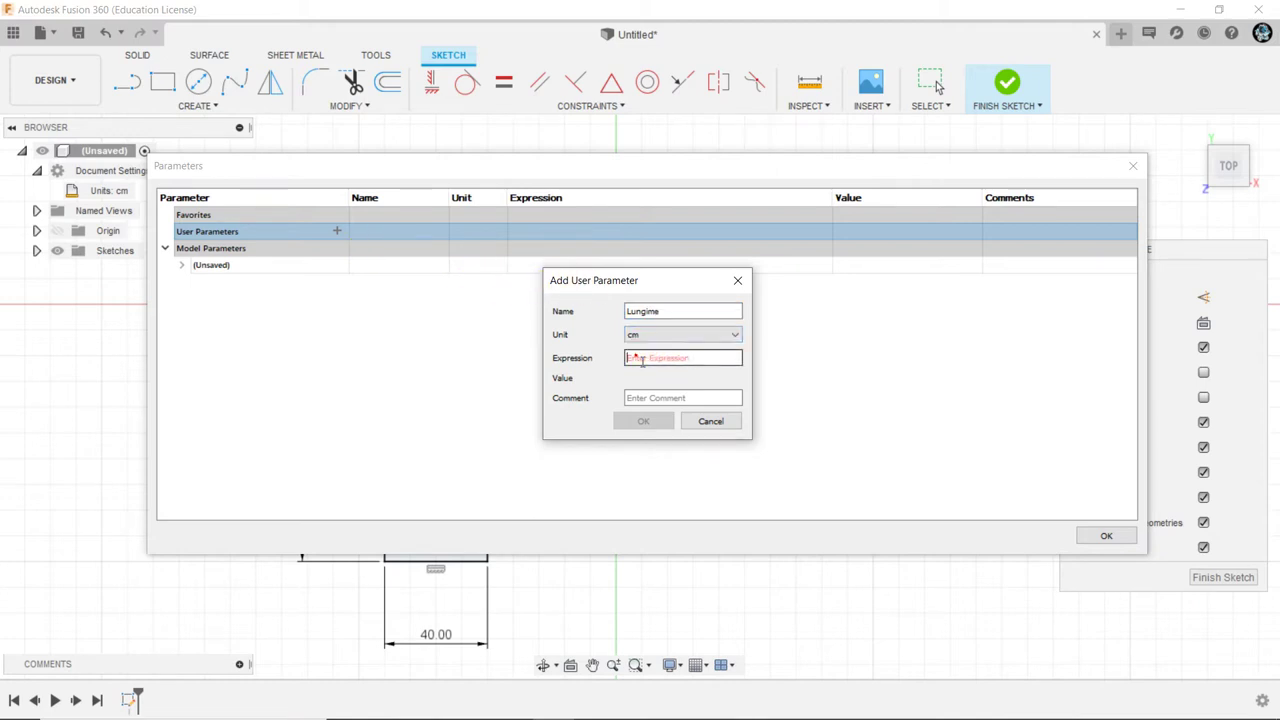
pyautogui.write('2')
pyautogui.doubleClick(642, 359)
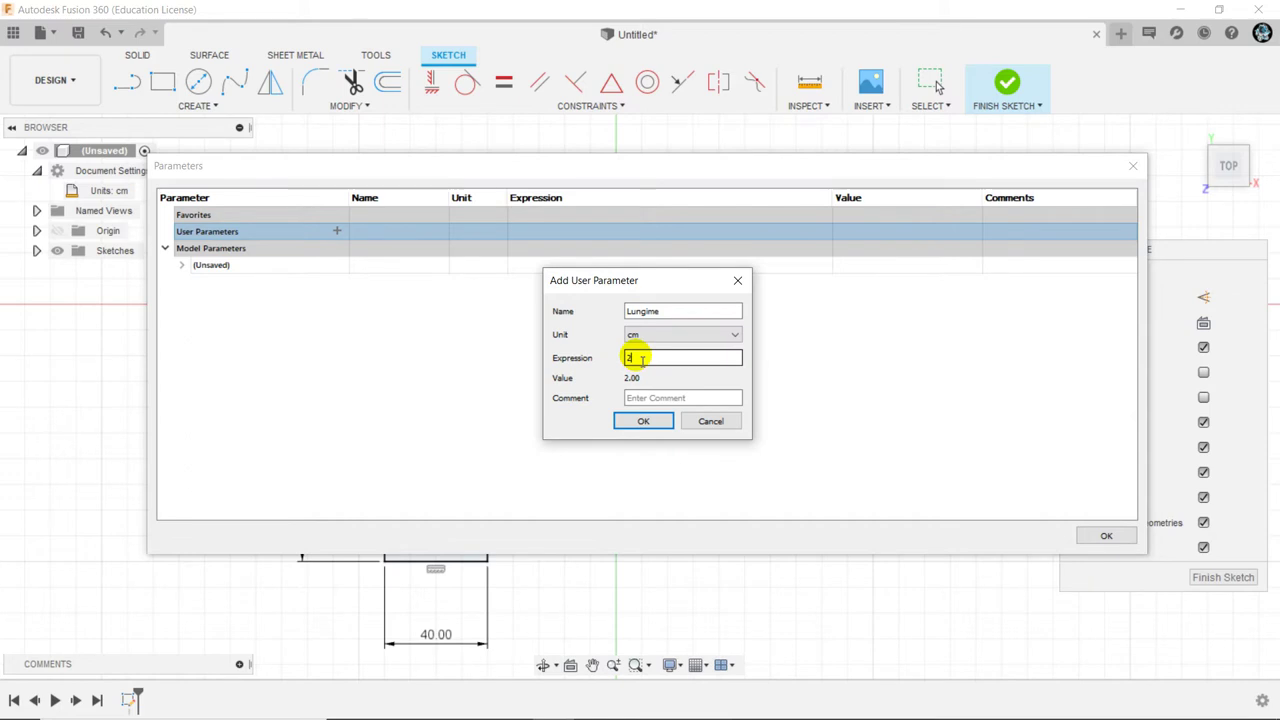
pyautogui.click(643, 421)
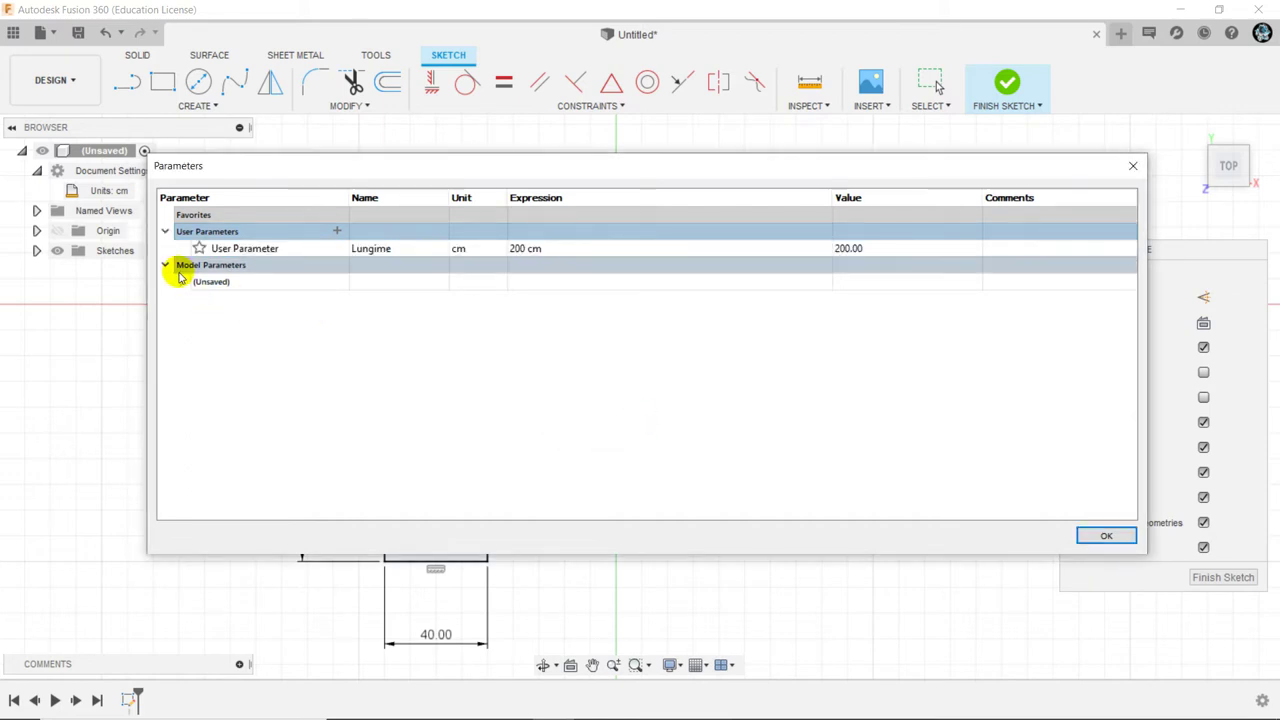
pyautogui.click(182, 283)
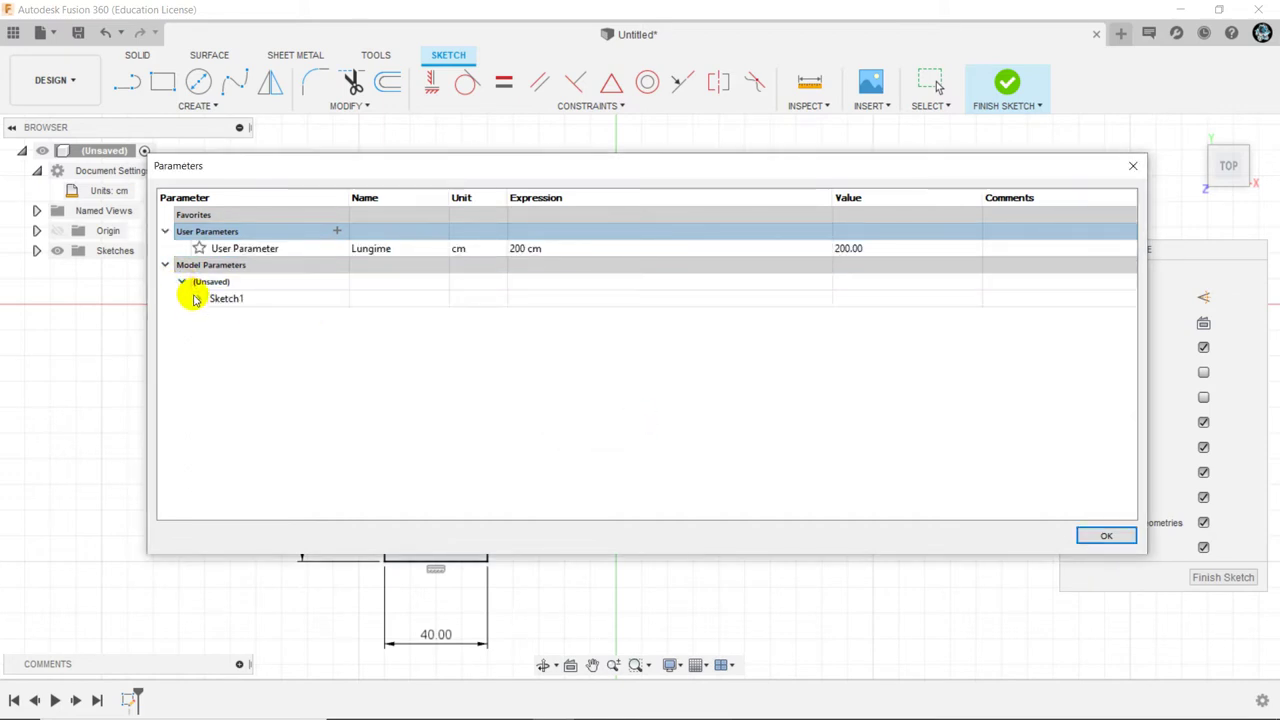
# Set the expression of Sketch1's dimension d1 to Lungime
pyautogui.click(198, 298)
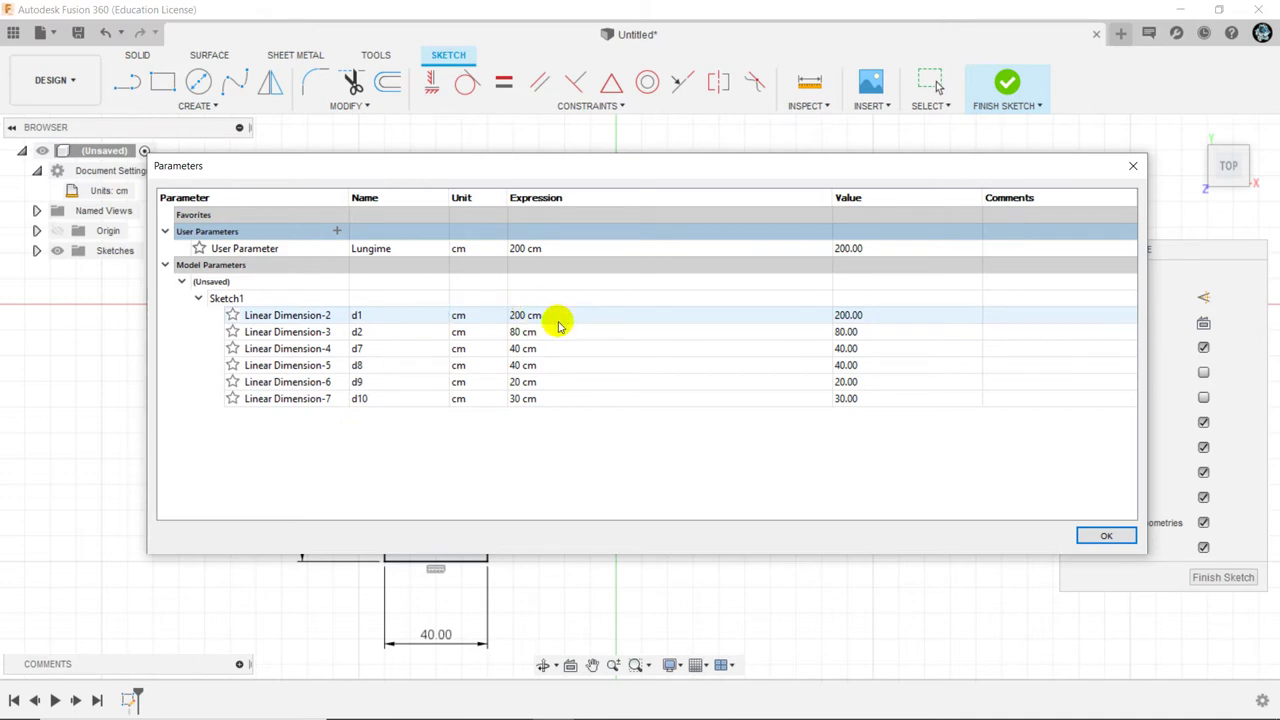
pyautogui.doubleClick(520, 318)
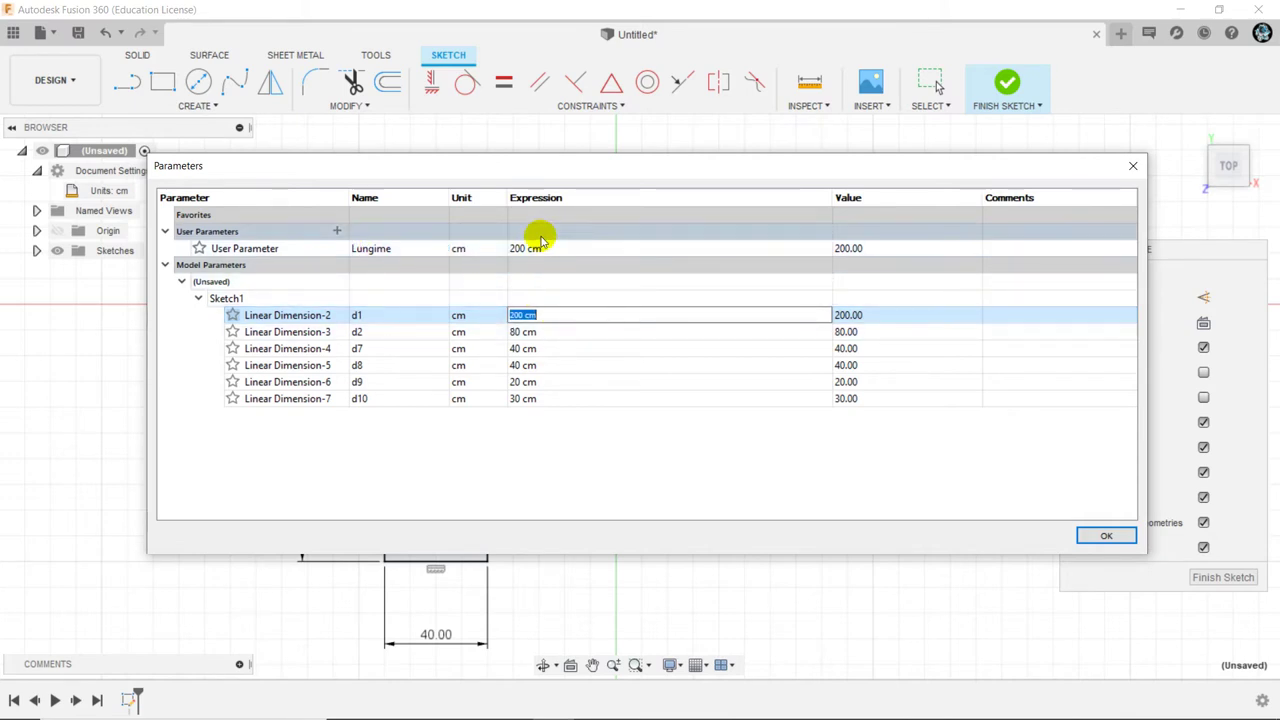
pyautogui.write('Lun')
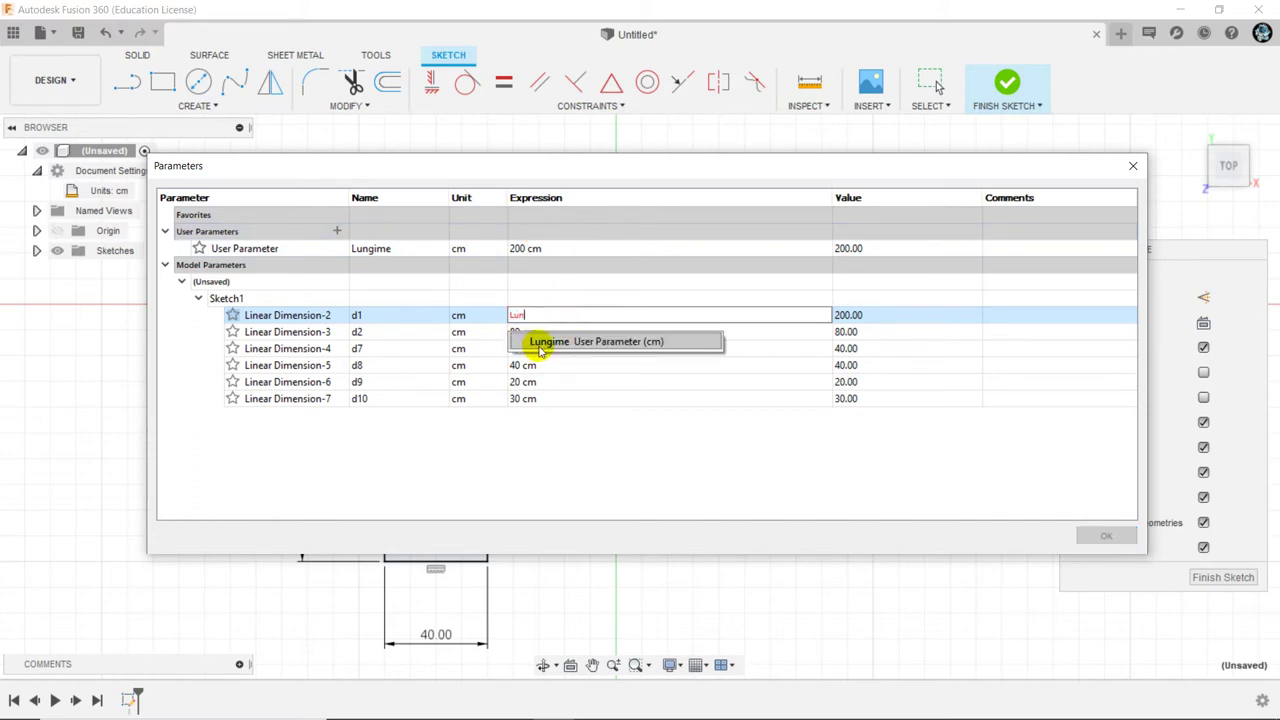
pyautogui.click(570, 343)
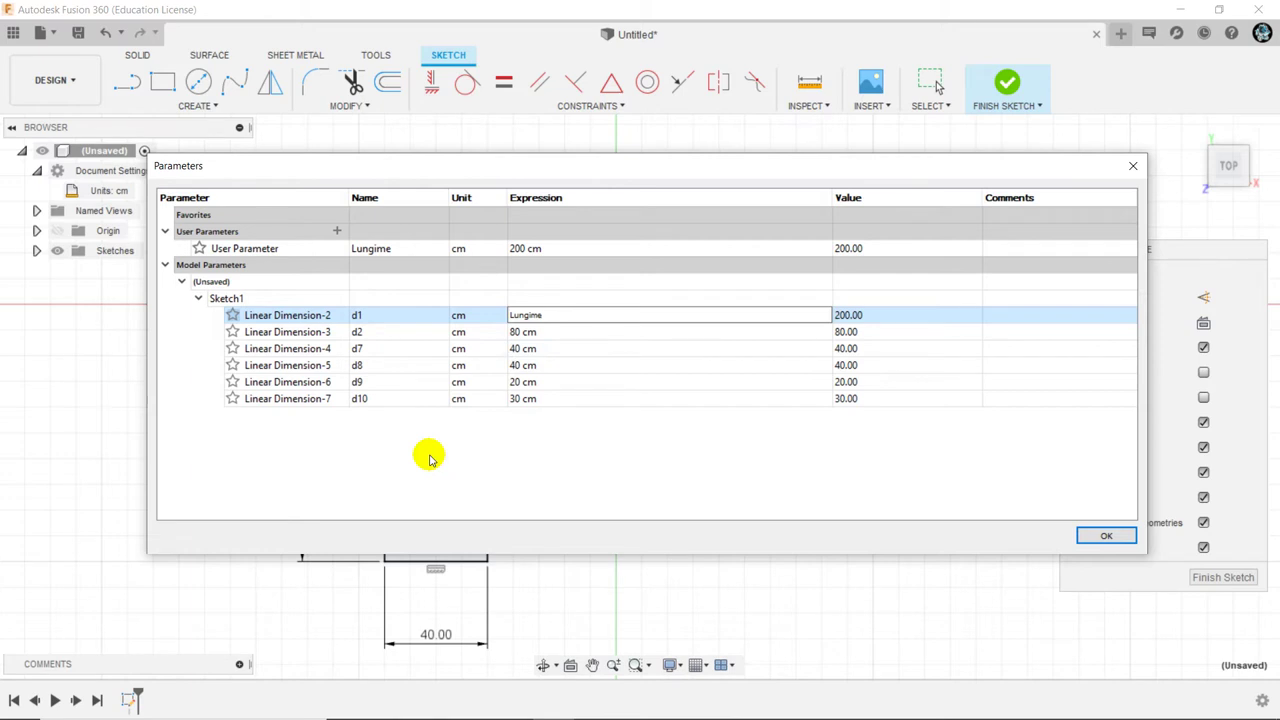
pyautogui.press('Return')
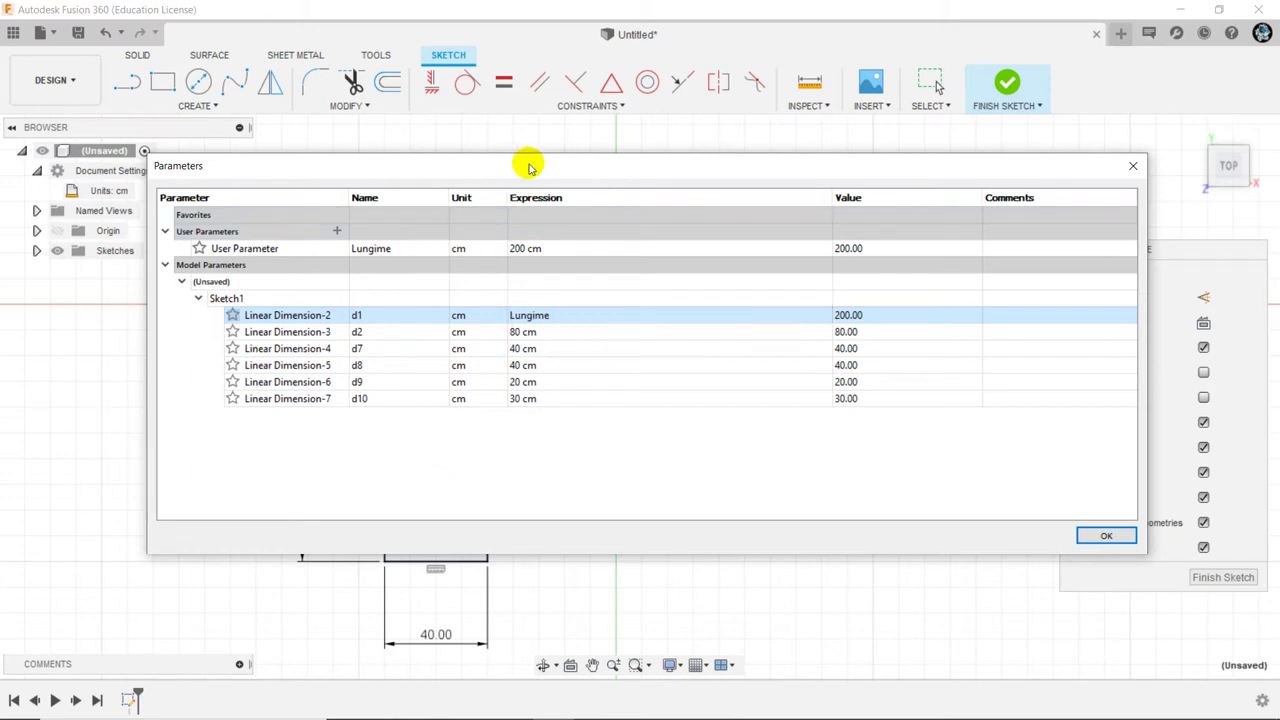
pyautogui.moveTo(535, 167)
pyautogui.mouseDown()
pyautogui.moveTo(904, 263)
pyautogui.moveTo(849, 414)
pyautogui.moveTo(920, 257)
pyautogui.moveTo(948, 240)
pyautogui.moveTo(837, 220)
pyautogui.moveTo(859, 207)
pyautogui.mouseUp()
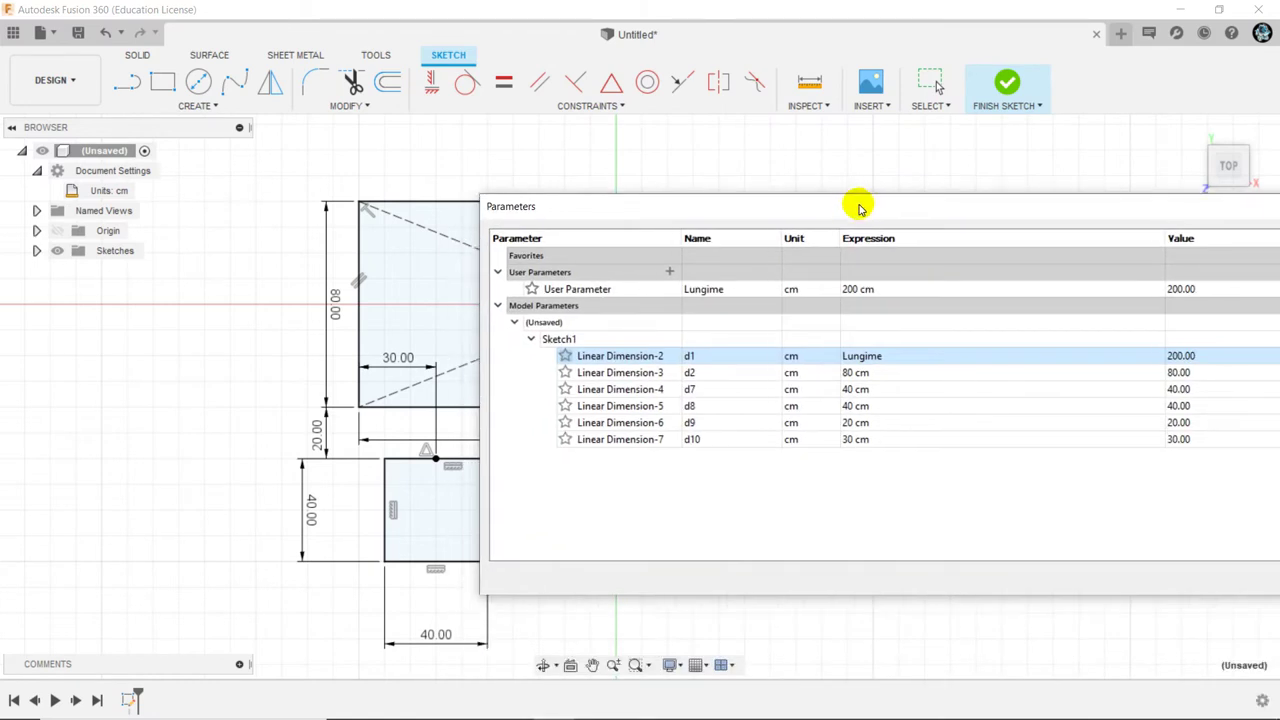
# Add a unitless user parameter n with a value of 3
pyautogui.click(669, 273)
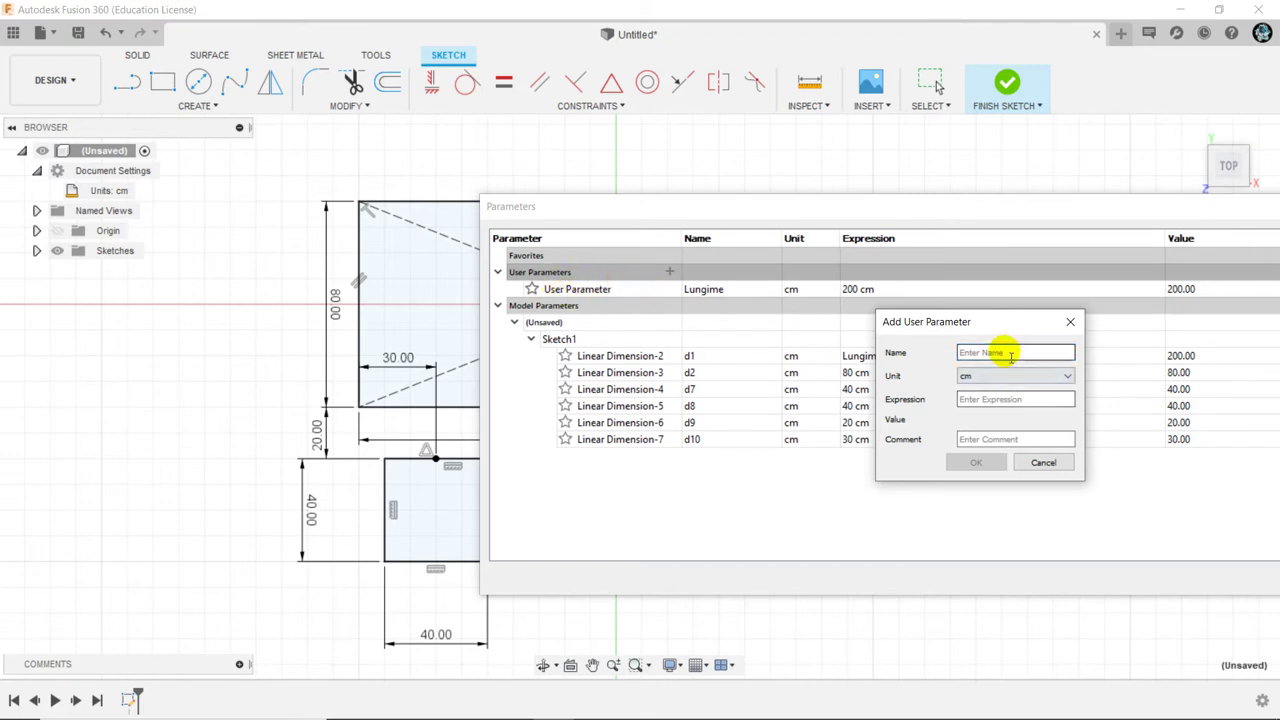
pyautogui.write('n')
pyautogui.click(988, 376)
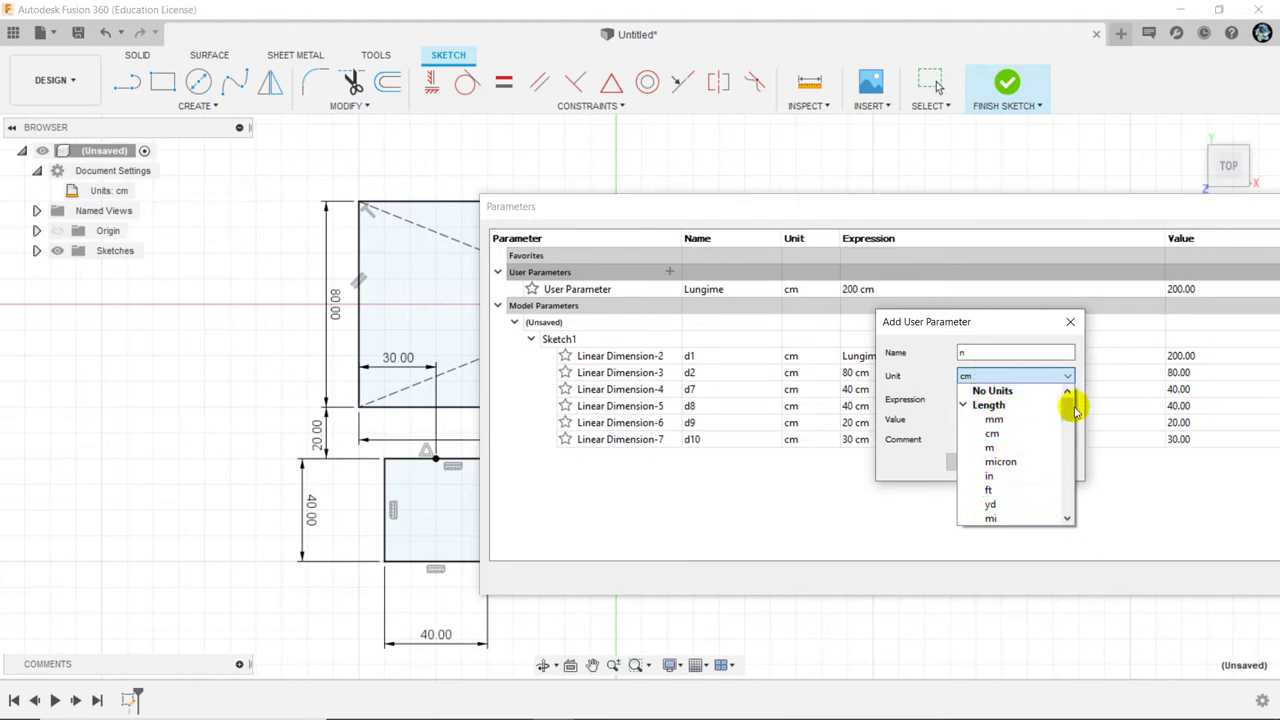
pyautogui.moveTo(1068, 412)
pyautogui.mouseDown()
pyautogui.moveTo(1064, 512)
pyautogui.moveTo(1061, 403)
pyautogui.mouseUp()
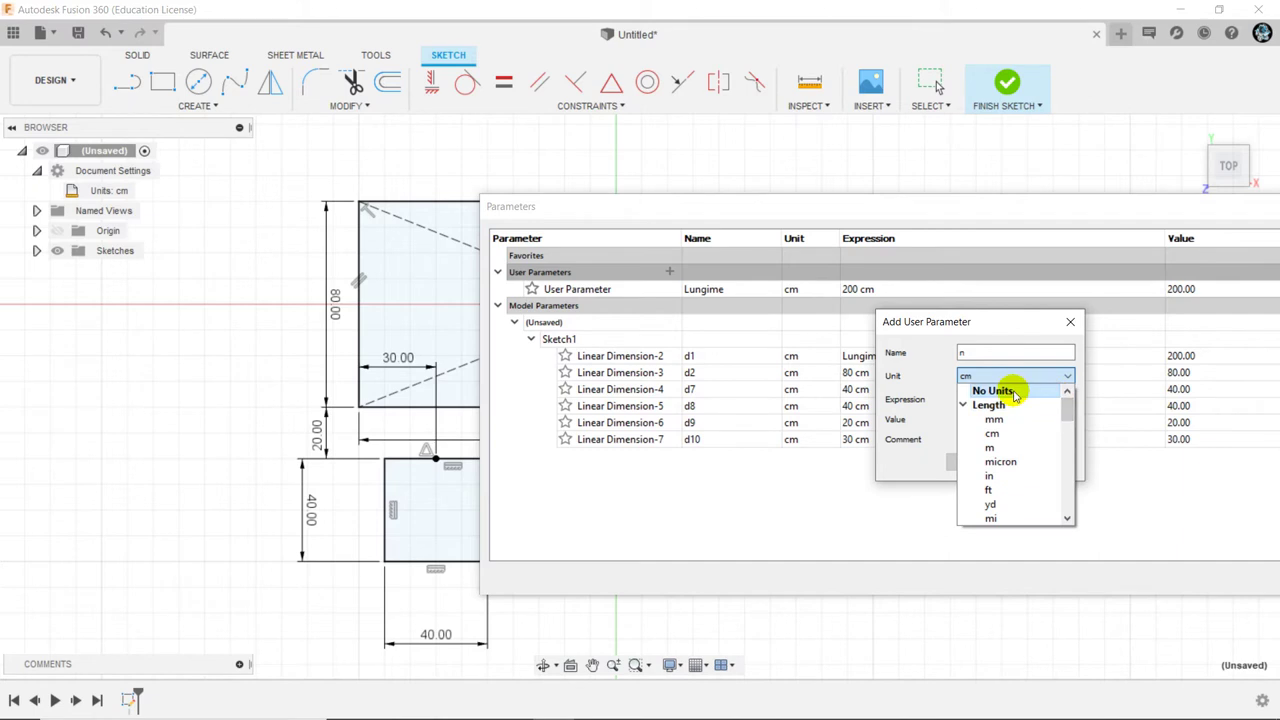
pyautogui.click(1012, 392)
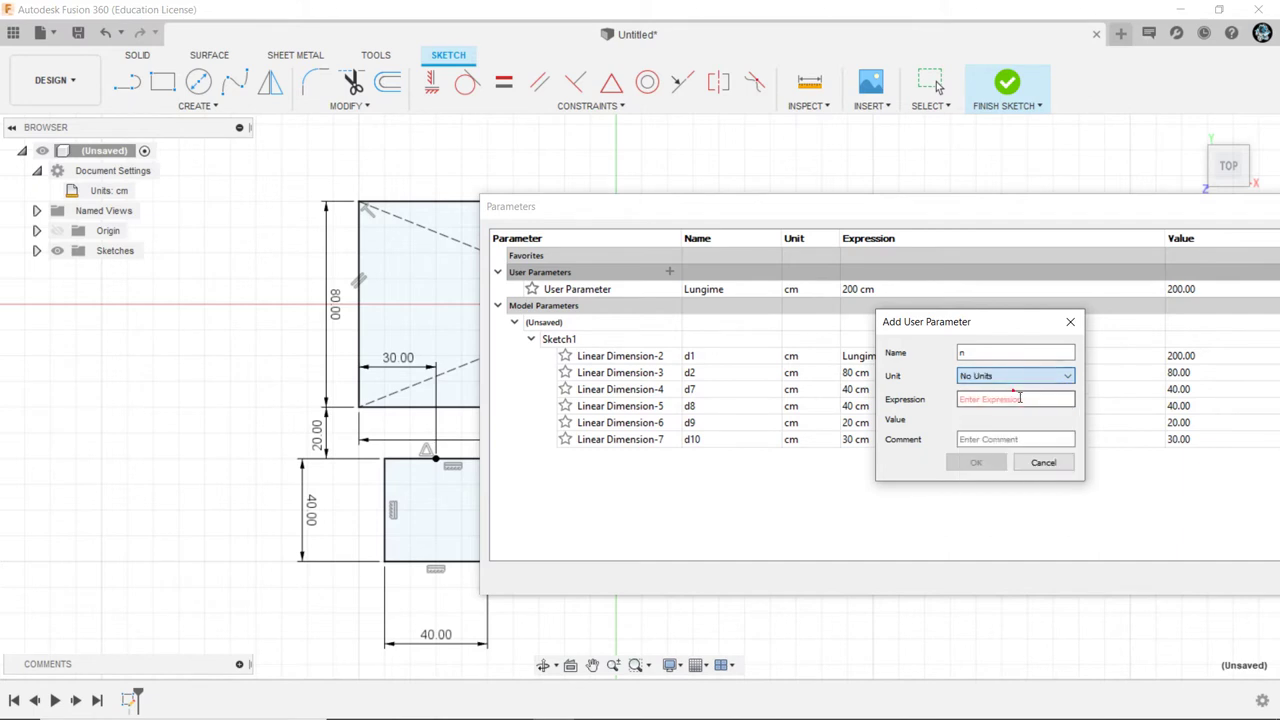
pyautogui.write('3')
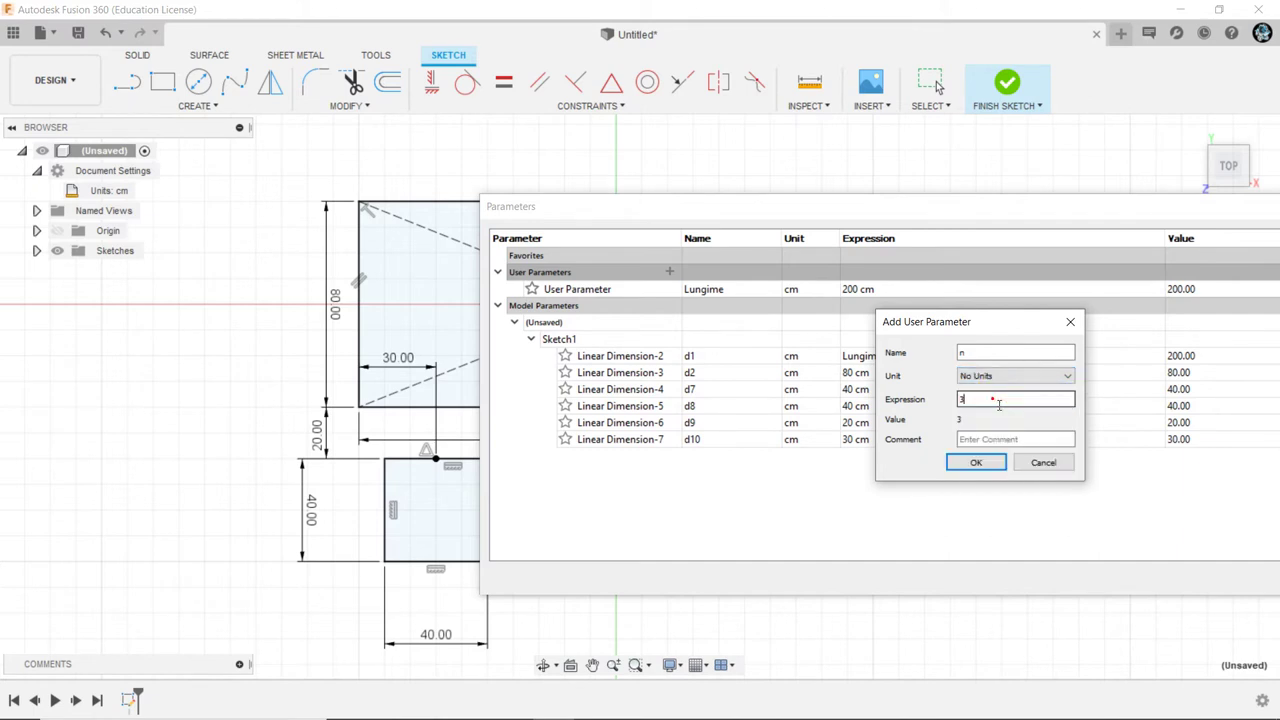
pyautogui.click(977, 463)
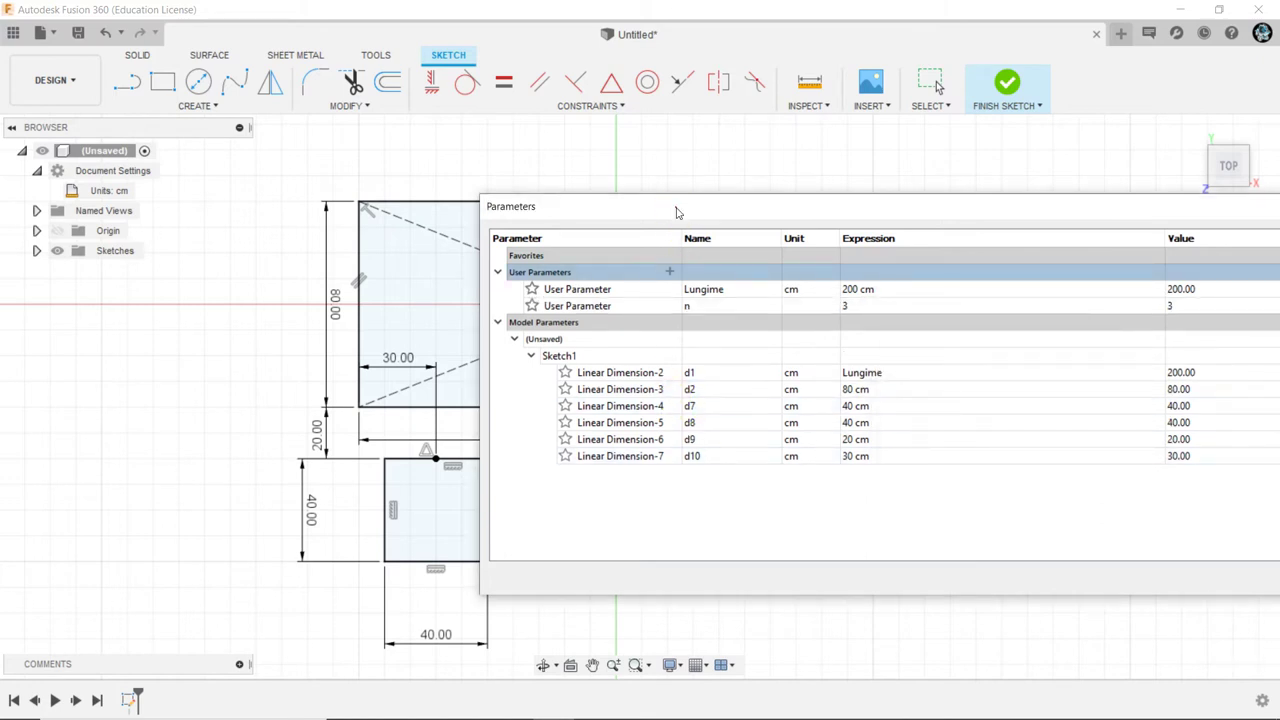
pyautogui.moveTo(677, 209)
pyautogui.mouseDown()
pyautogui.moveTo(790, 218)
pyautogui.moveTo(728, 220)
pyautogui.mouseUp()
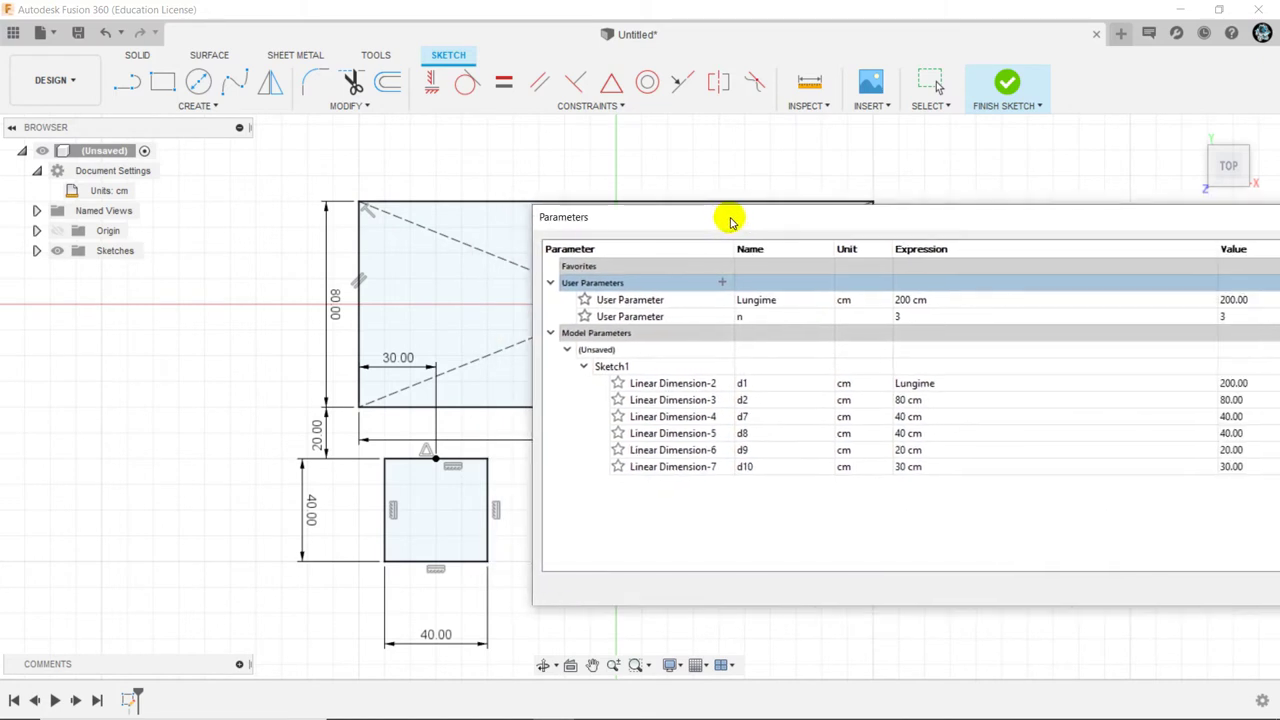
# Change parameter n's expression to floor(Lungime / 60 cm)
pyautogui.doubleClick(900, 316)
pyautogui.write('floor(')
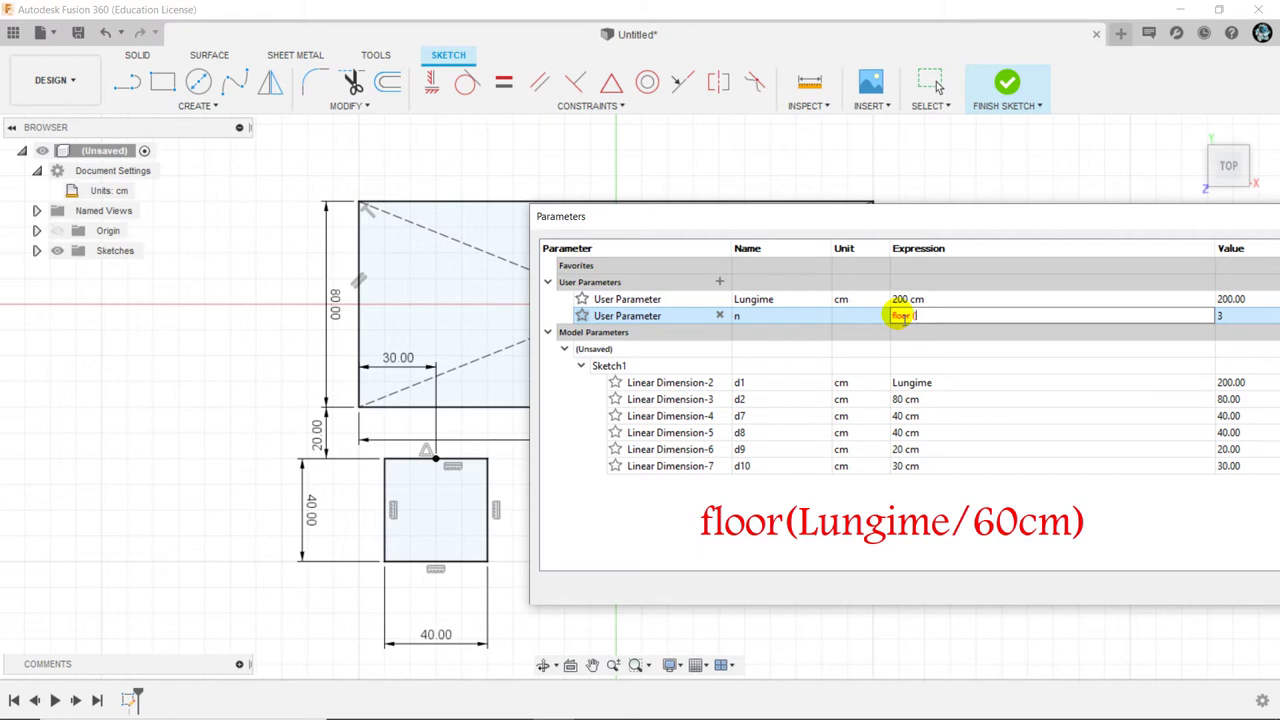
pyautogui.write('Lun')
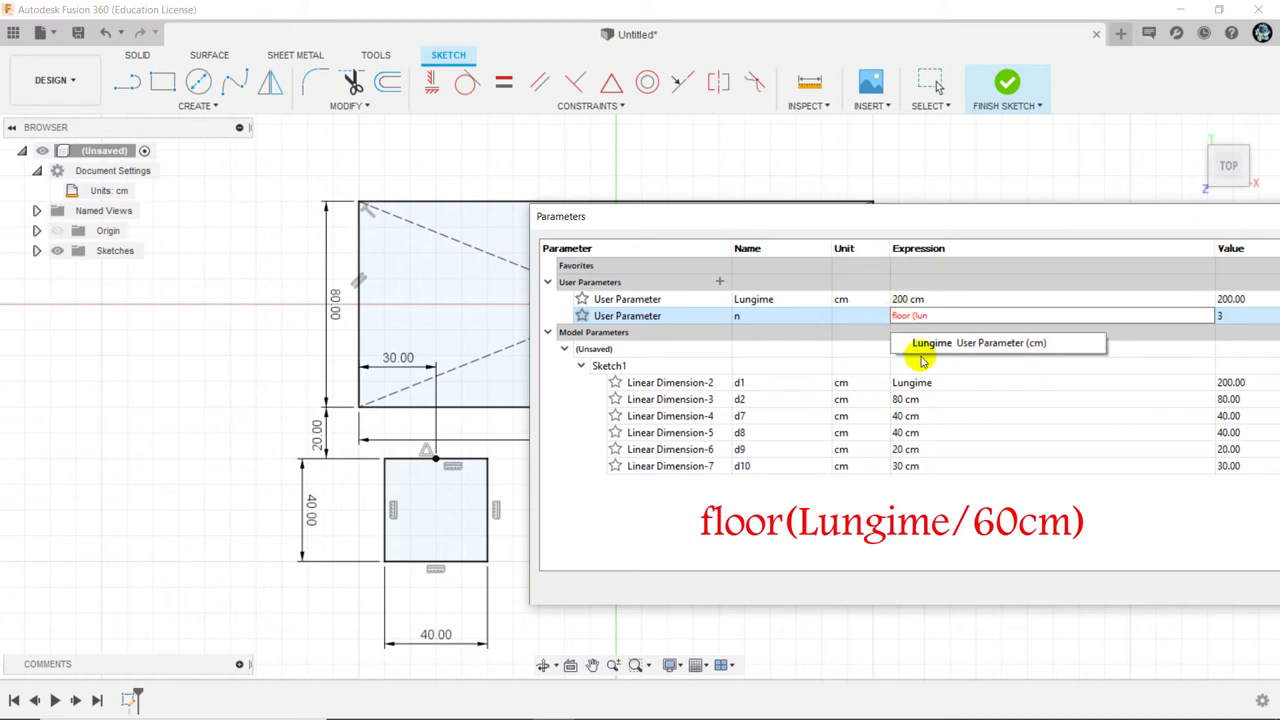
pyautogui.click(921, 344)
pyautogui.write('/ 60 cm')
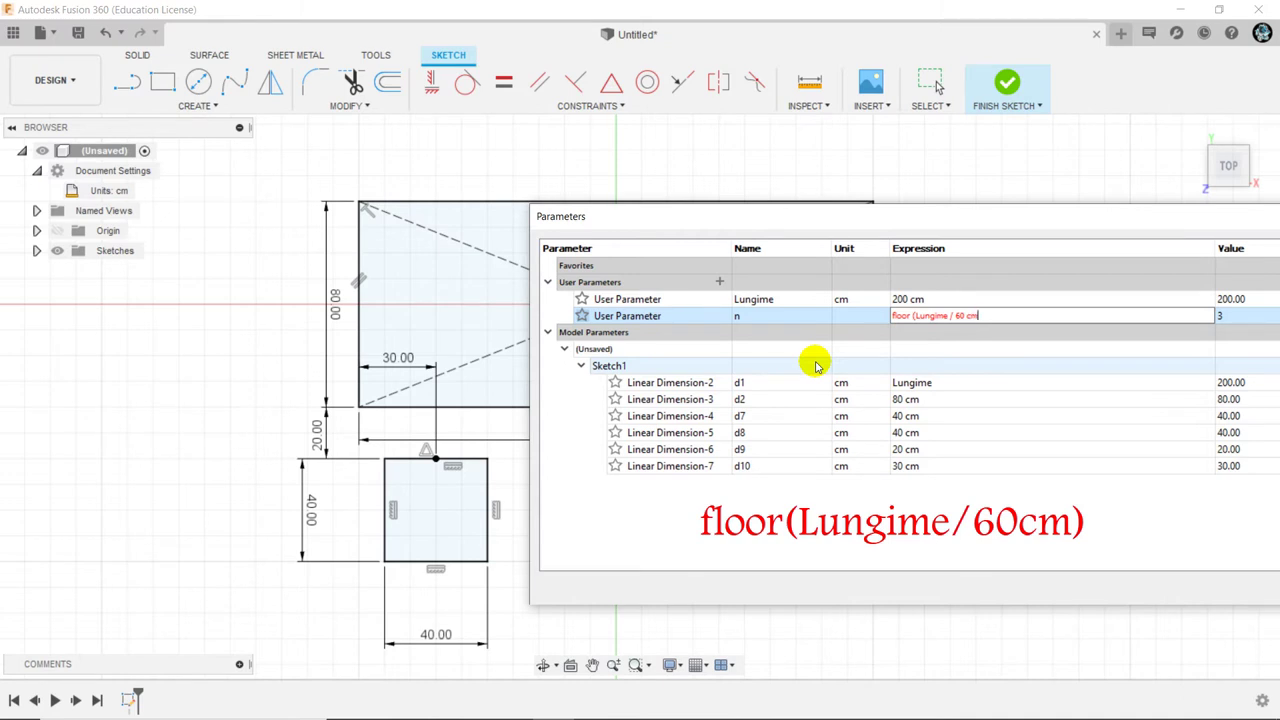
pyautogui.write(')')
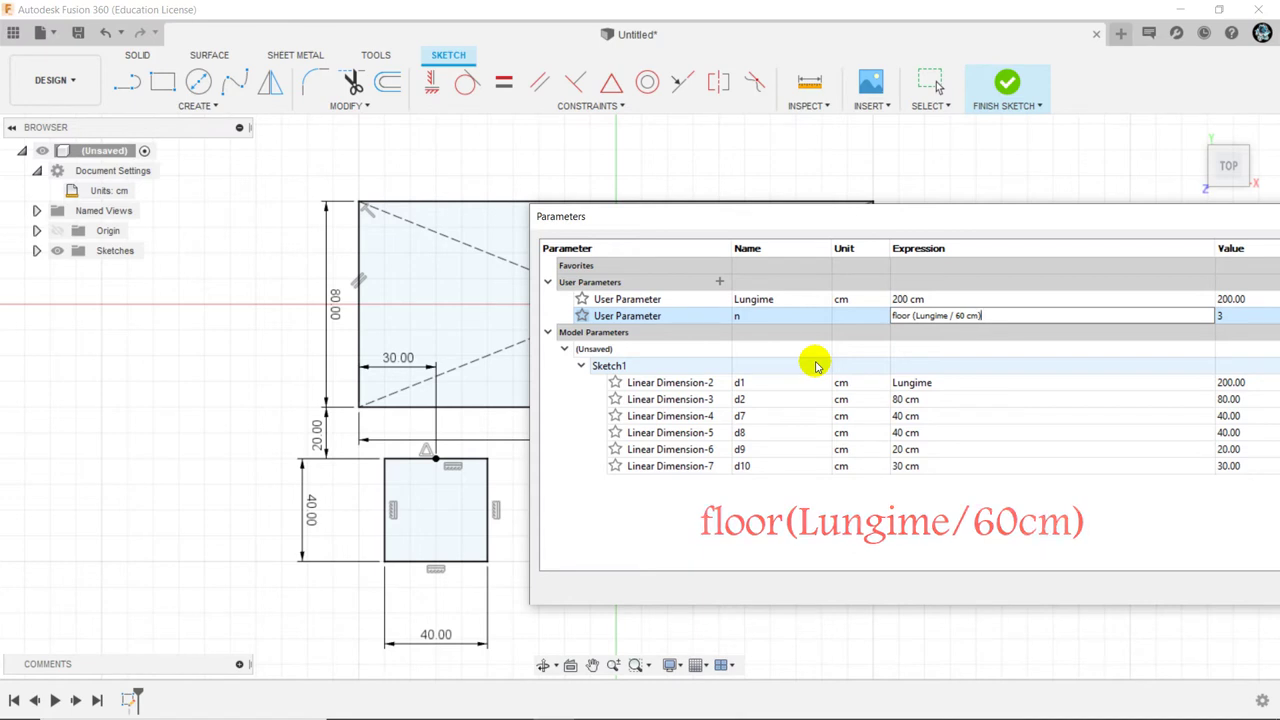
pyautogui.click(935, 317)
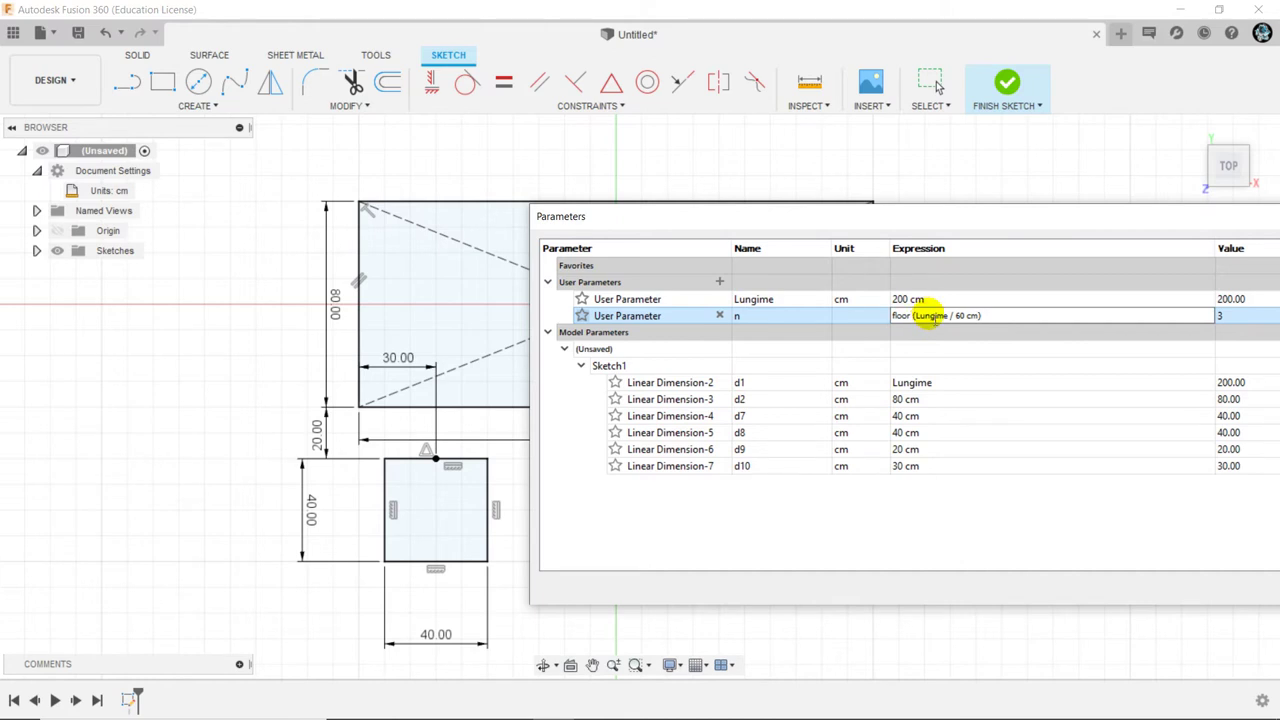
pyautogui.moveTo(1015, 316)
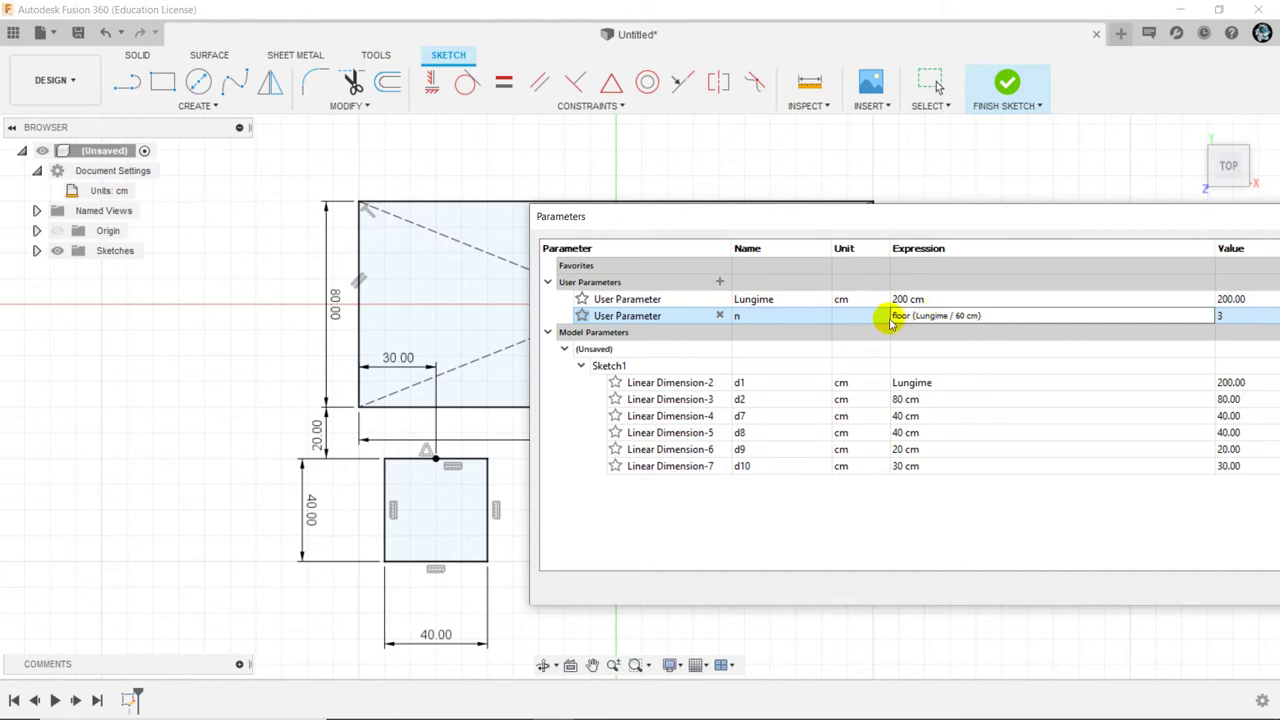
pyautogui.press('Return')
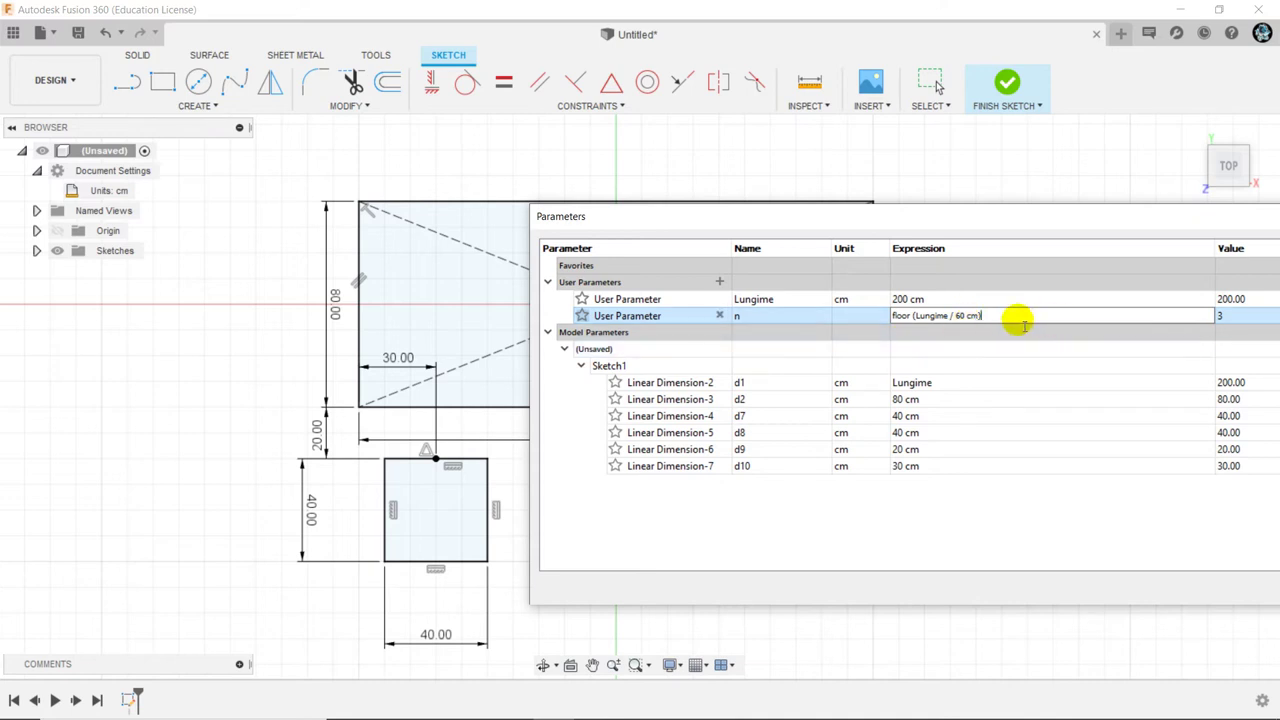
pyautogui.doubleClick(973, 316)
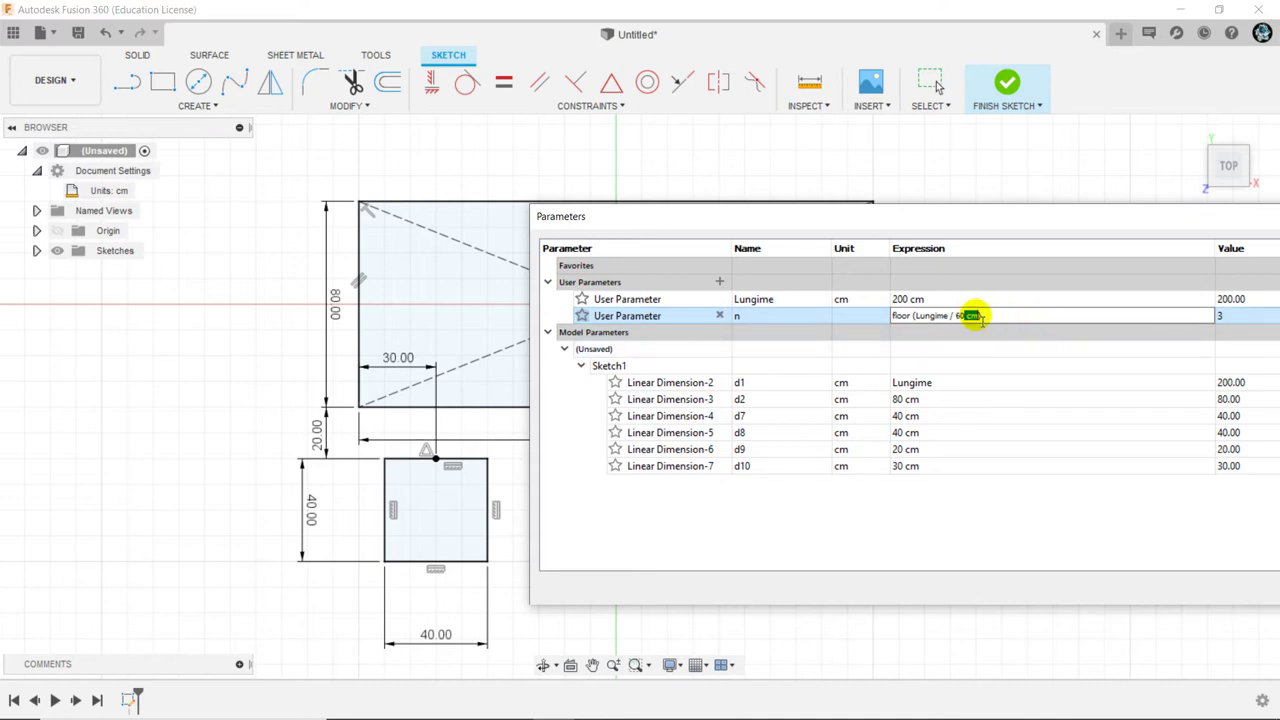
pyautogui.press('BackSpace')
pyautogui.write('m)')
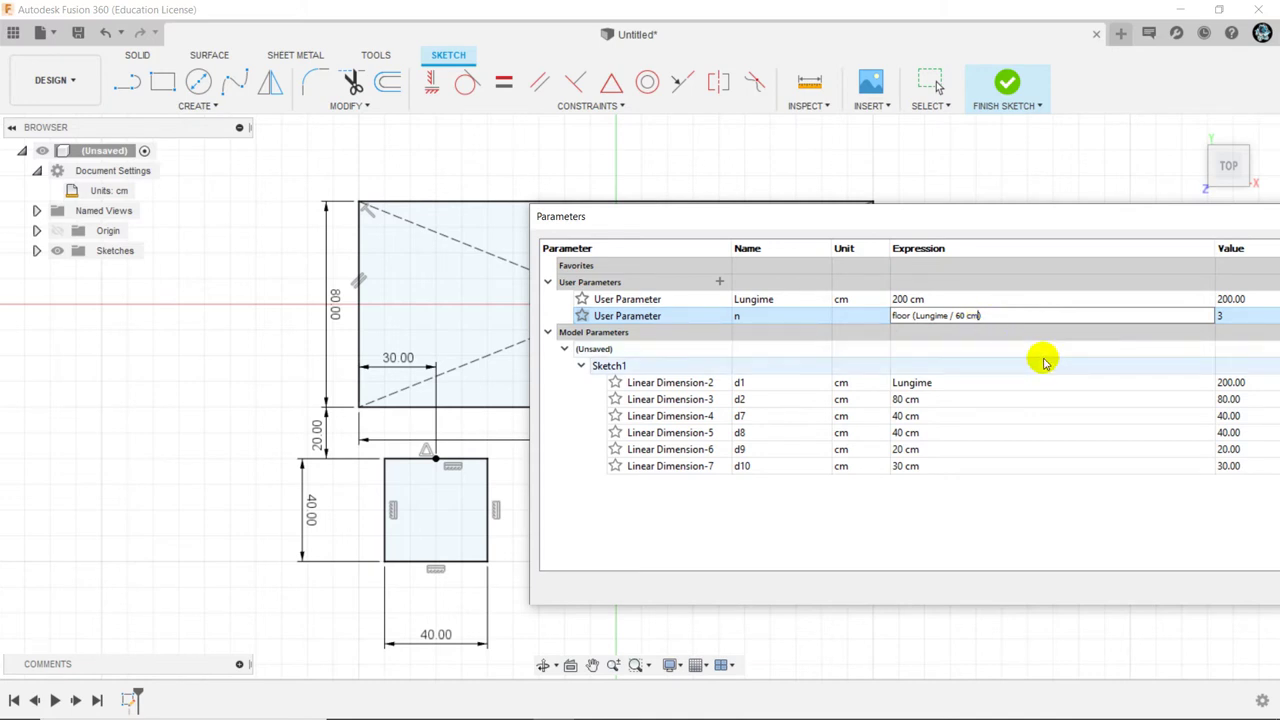
pyautogui.press('Return')
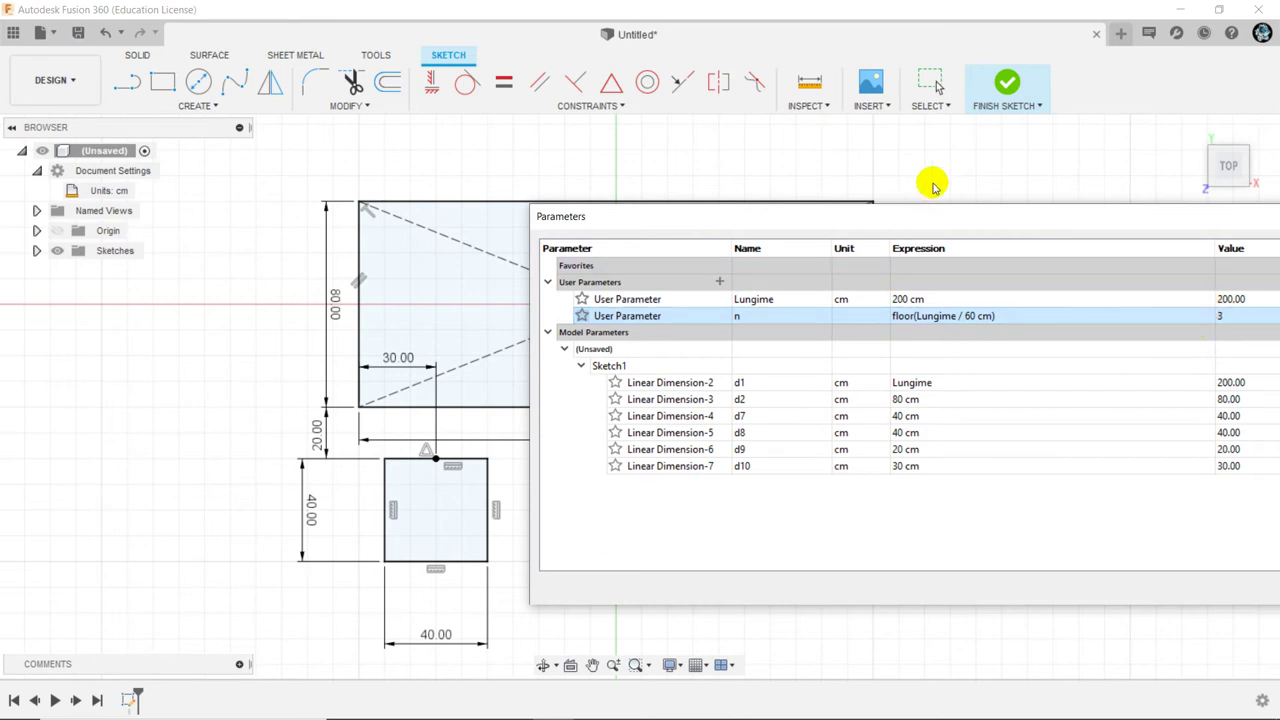
pyautogui.moveTo(910, 221)
pyautogui.mouseDown()
pyautogui.moveTo(987, 420)
pyautogui.moveTo(913, 487)
pyautogui.mouseUp()
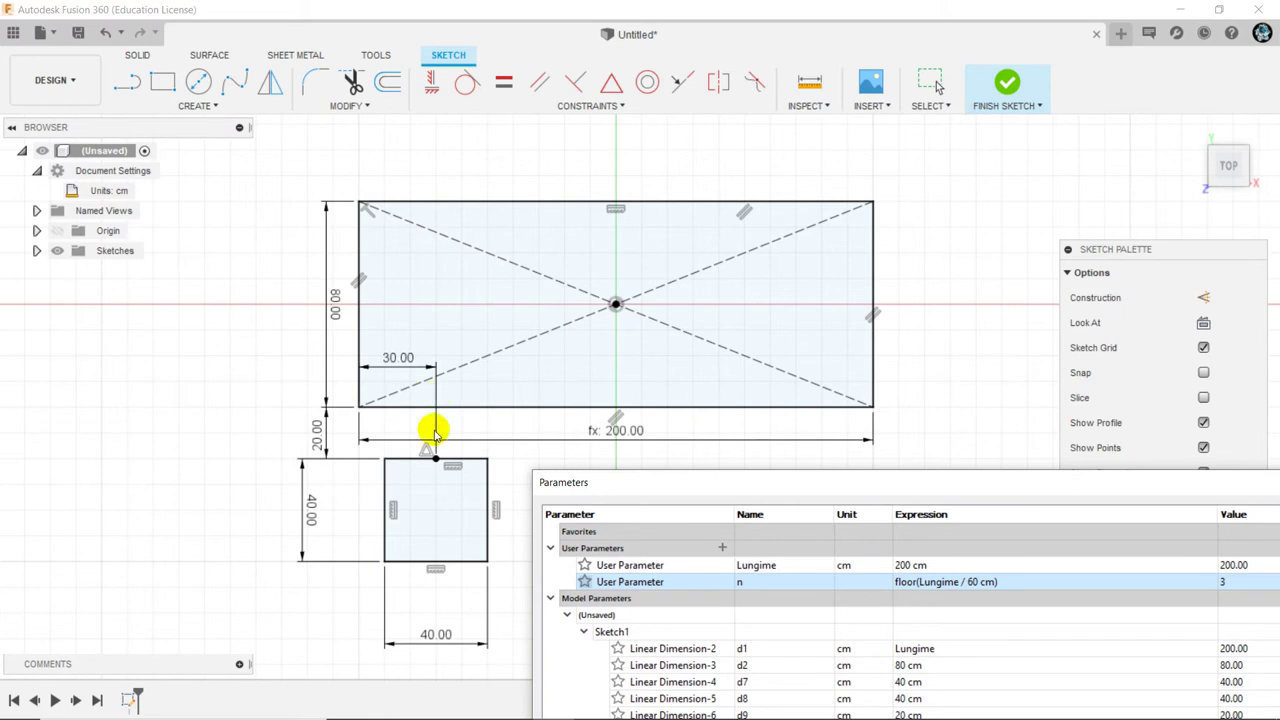
# Replace d10's 30 cm expression with Lungime / (2 * n), making the seat offset 33.333 cm
pyautogui.moveTo(748, 488)
pyautogui.mouseDown()
pyautogui.moveTo(762, 153)
pyautogui.moveTo(770, 208)
pyautogui.mouseUp()
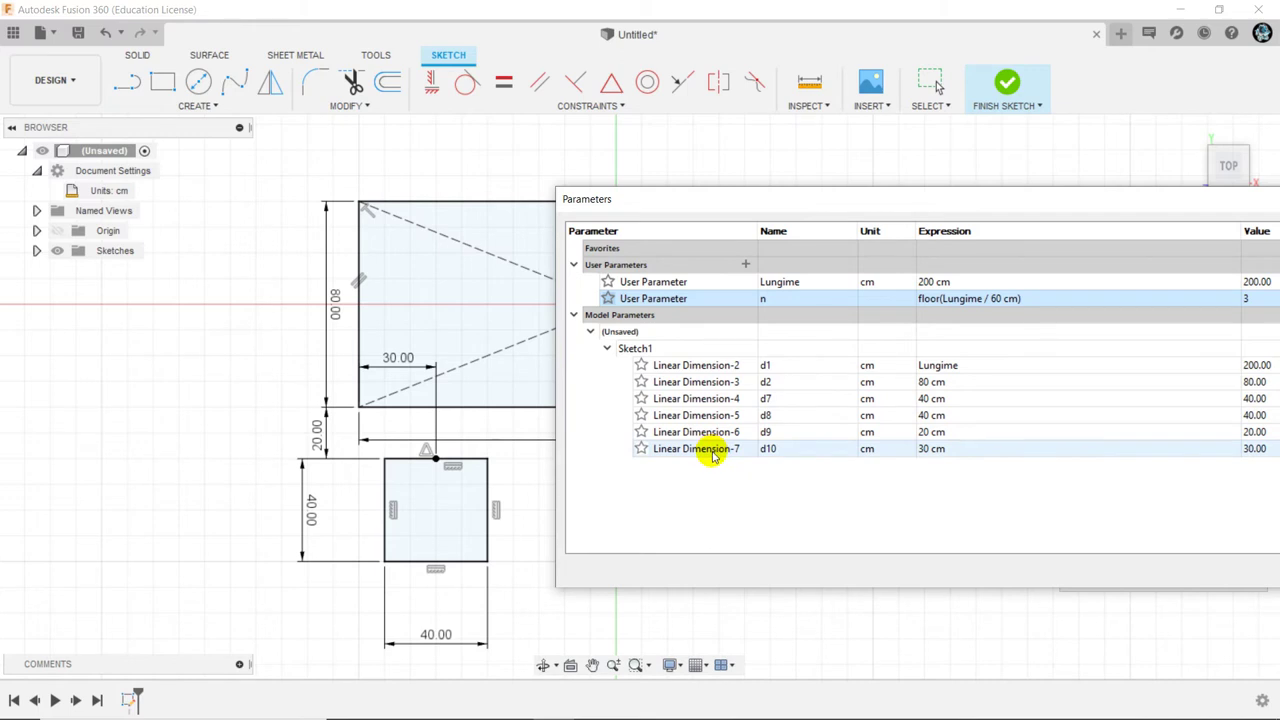
pyautogui.click(933, 456)
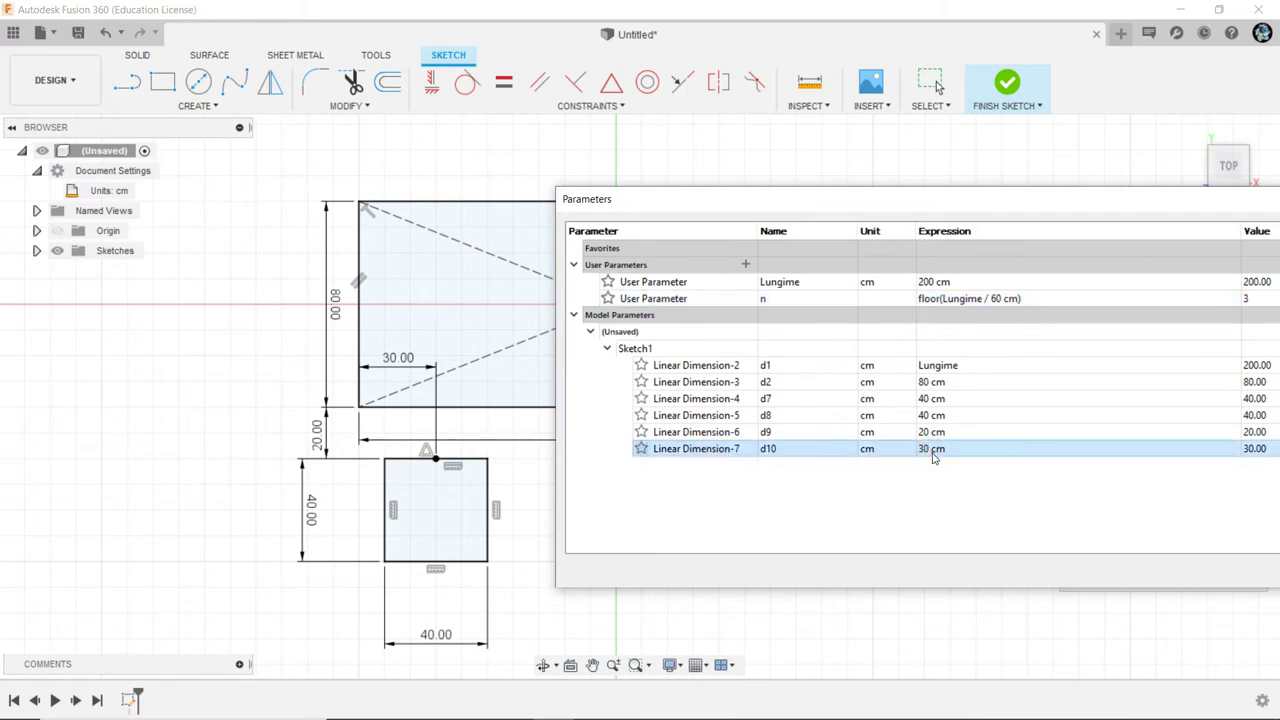
pyautogui.click(933, 456)
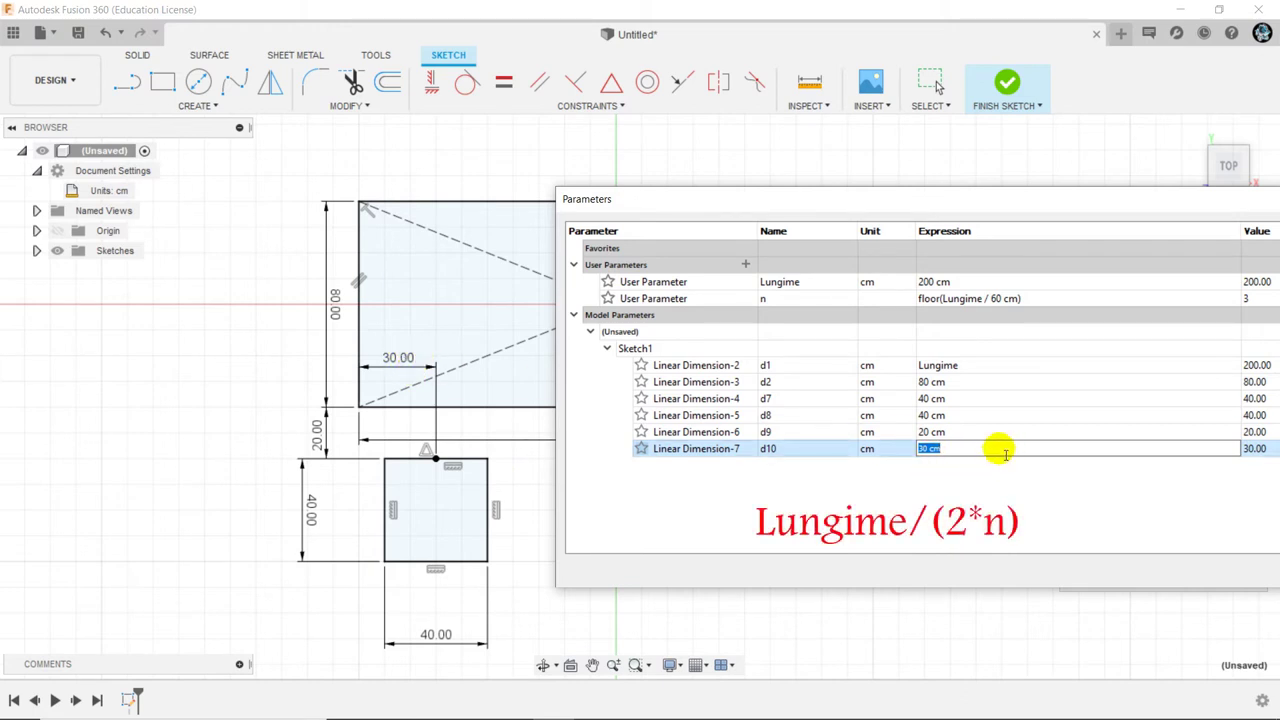
pyautogui.write('lun')
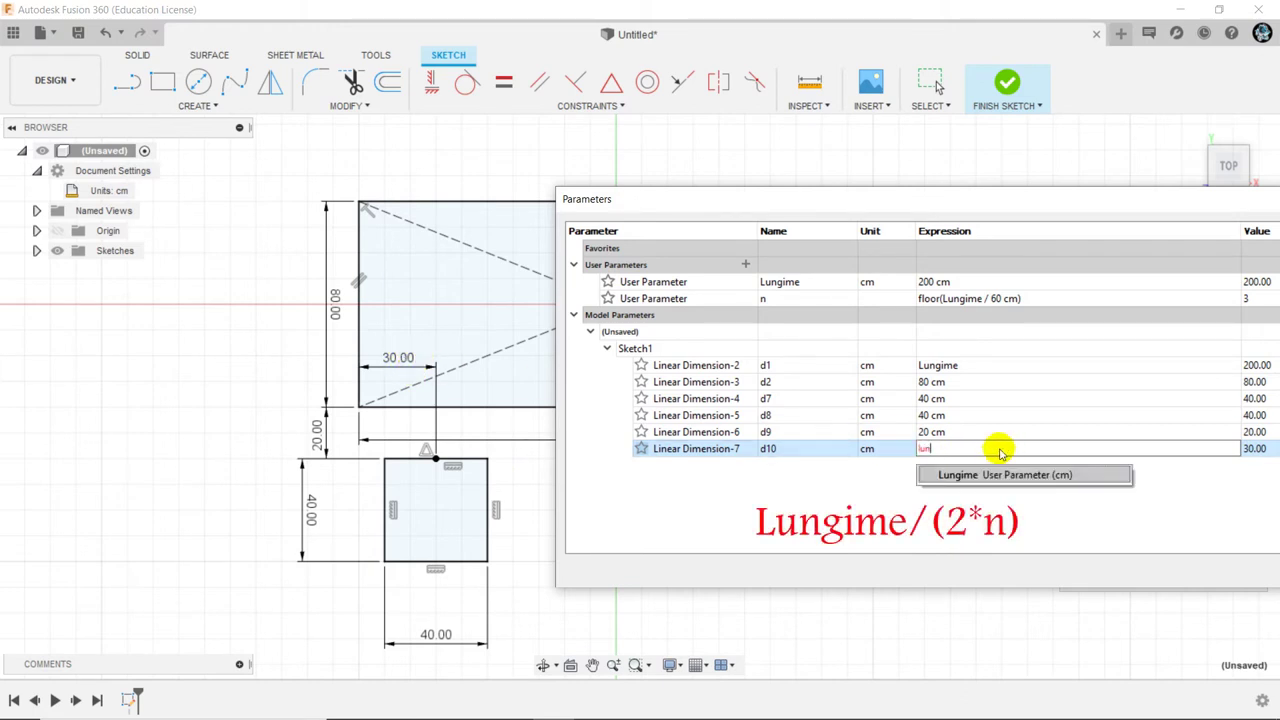
pyautogui.click(985, 475)
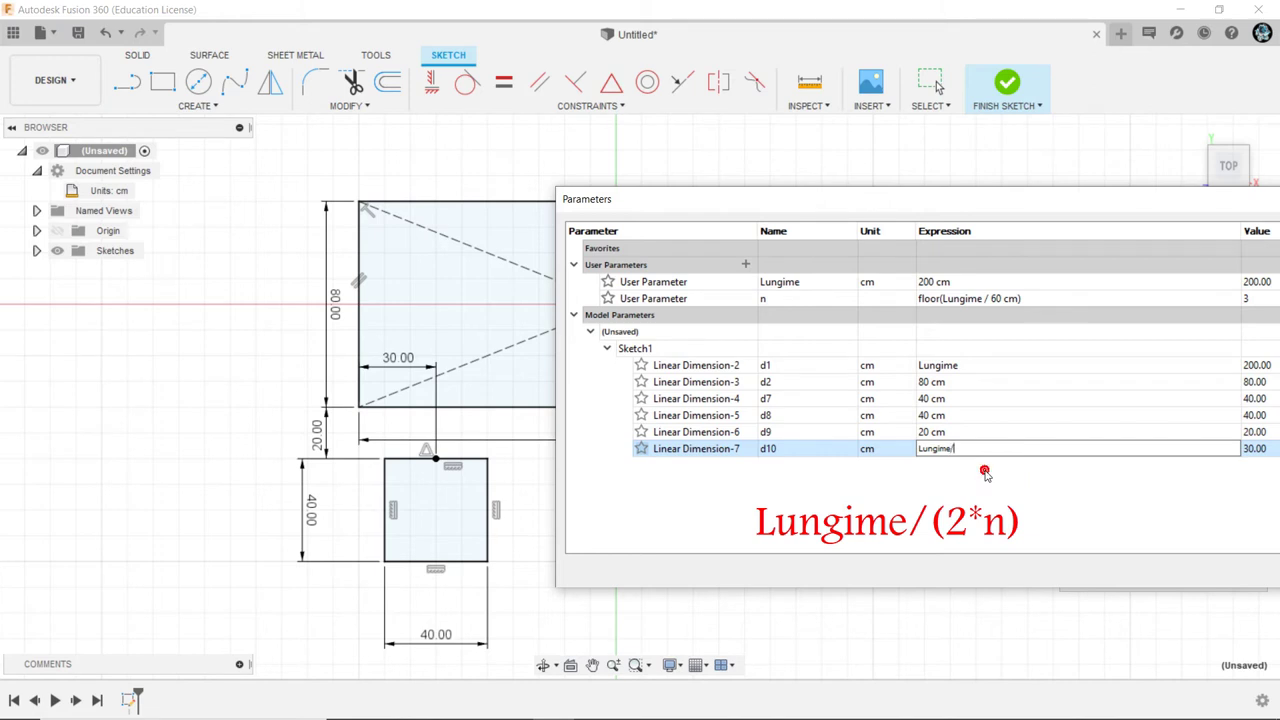
pyautogui.click(985, 475)
pyautogui.write('*n')
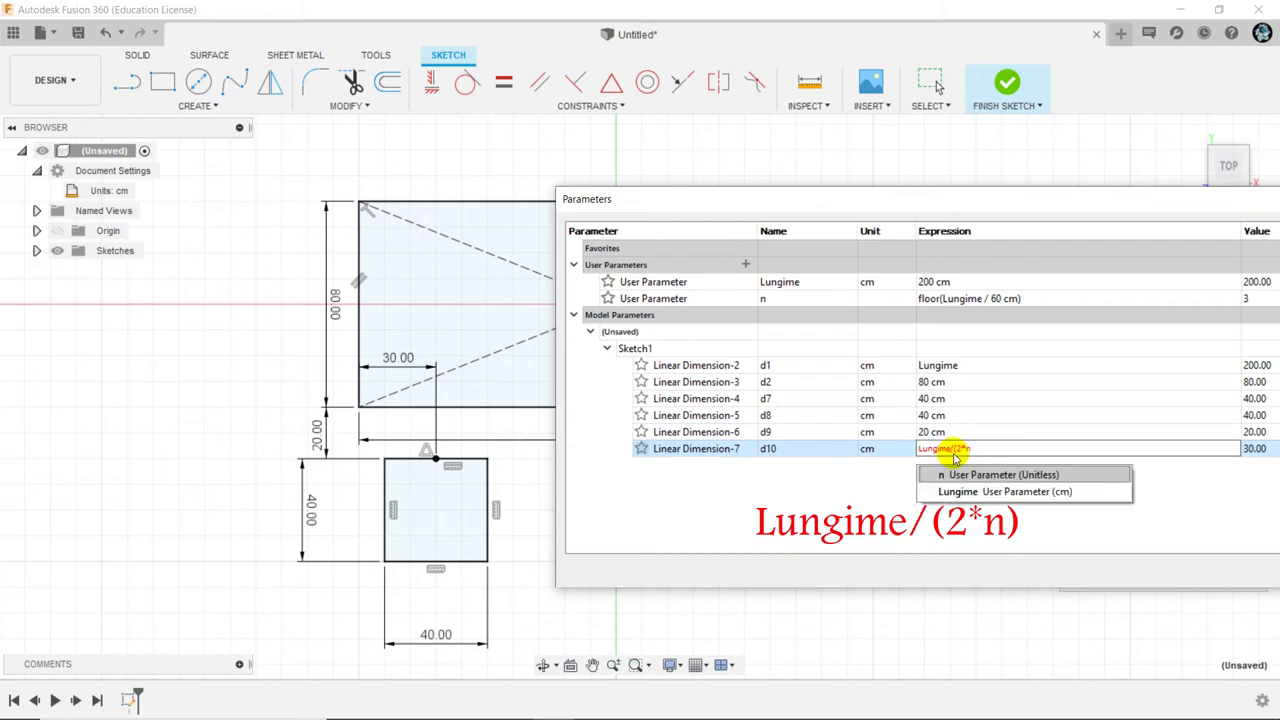
pyautogui.write(')')
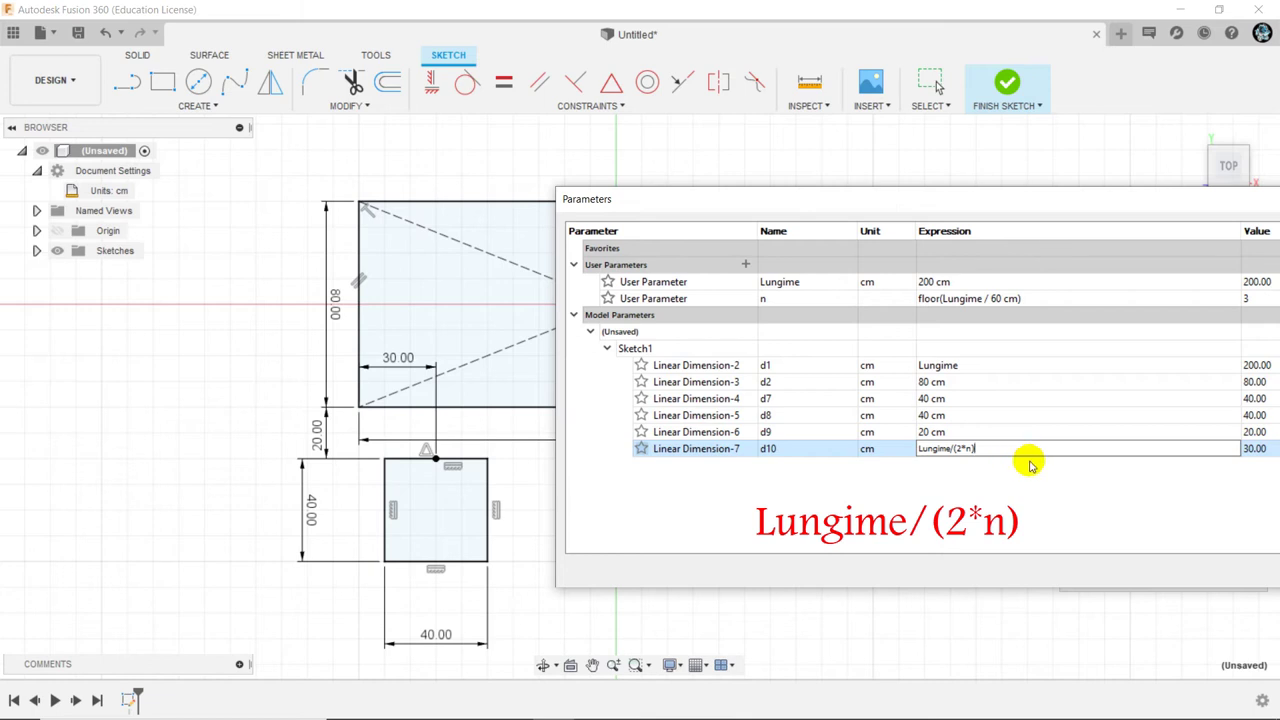
pyautogui.press('Return')
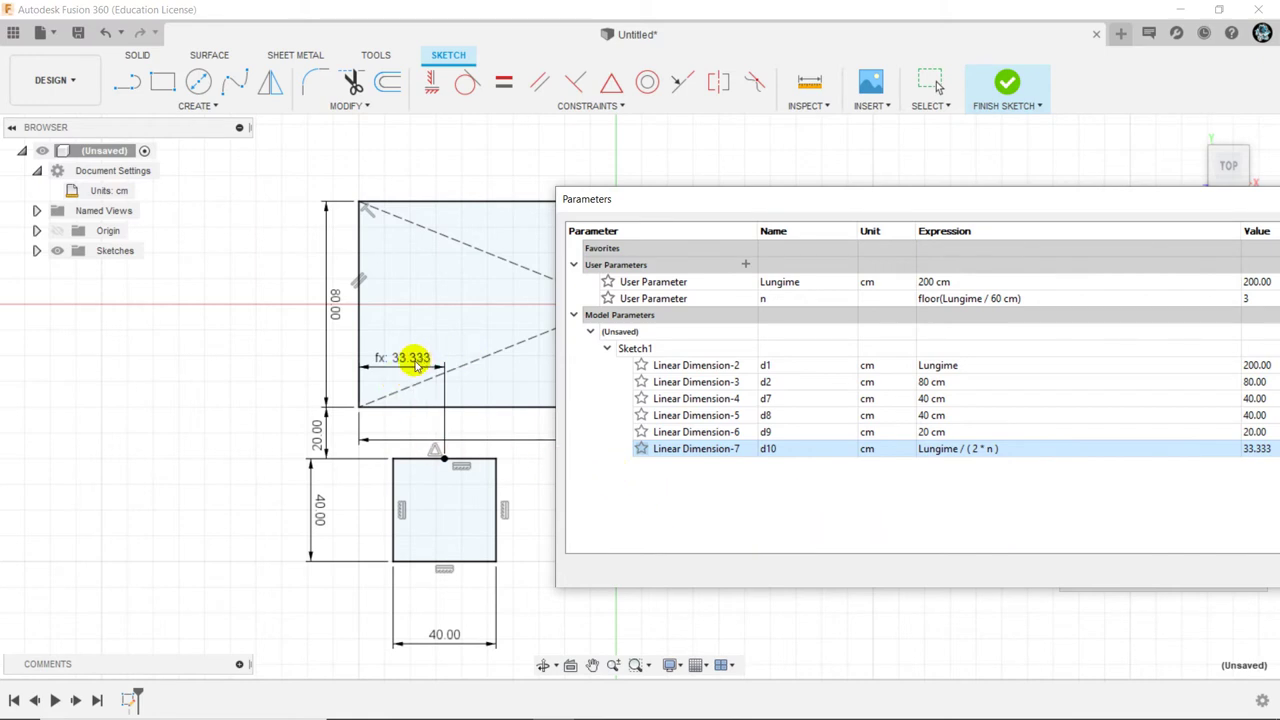
pyautogui.moveTo(985, 208); pyautogui.dragTo(607, 204)
# Close Parameters and start a rectangular sketch pattern of the chair square
pyautogui.click(1127, 568)
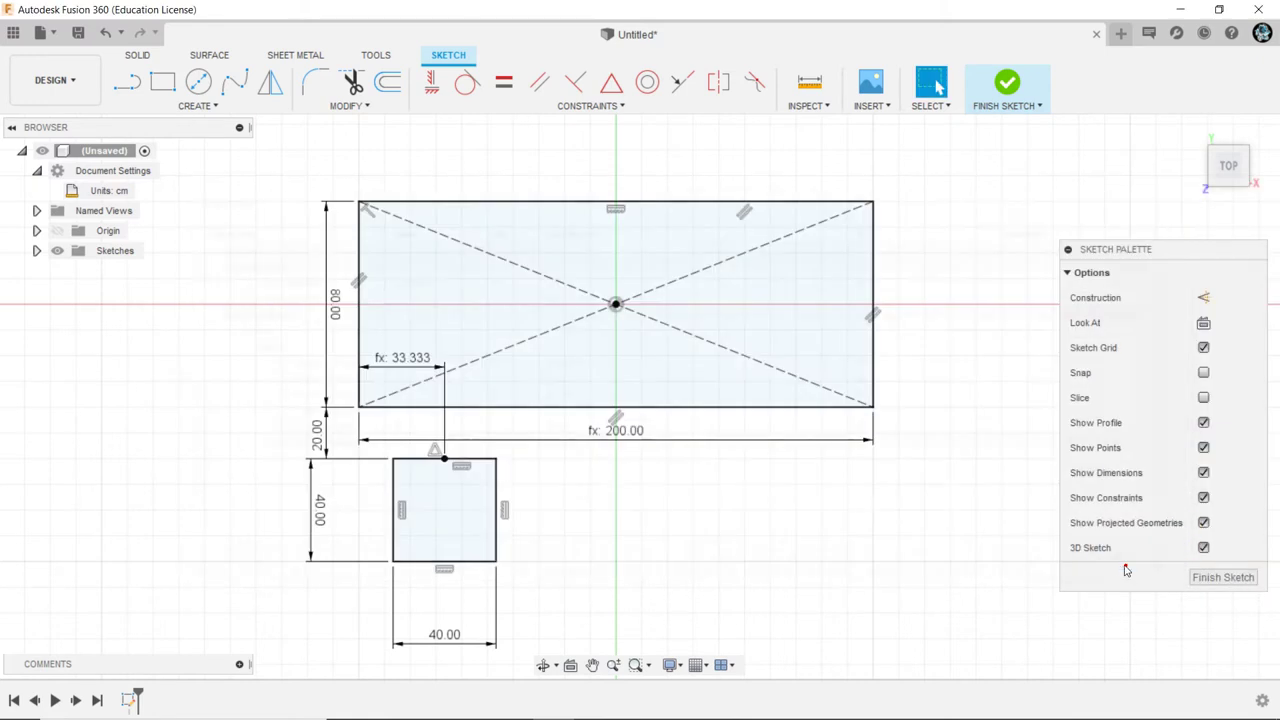
pyautogui.scroll(-1, 392, 405)
pyautogui.scroll(-1, 388, 410)
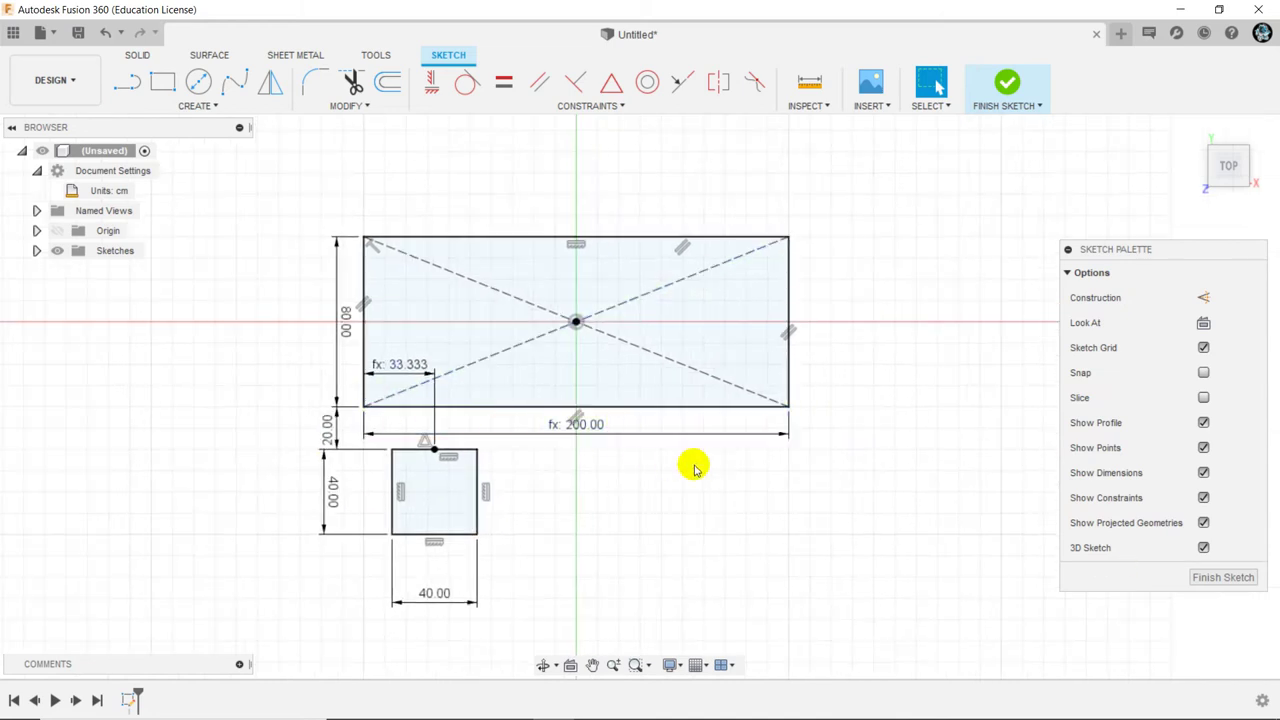
pyautogui.scroll(-1, 680, 465)
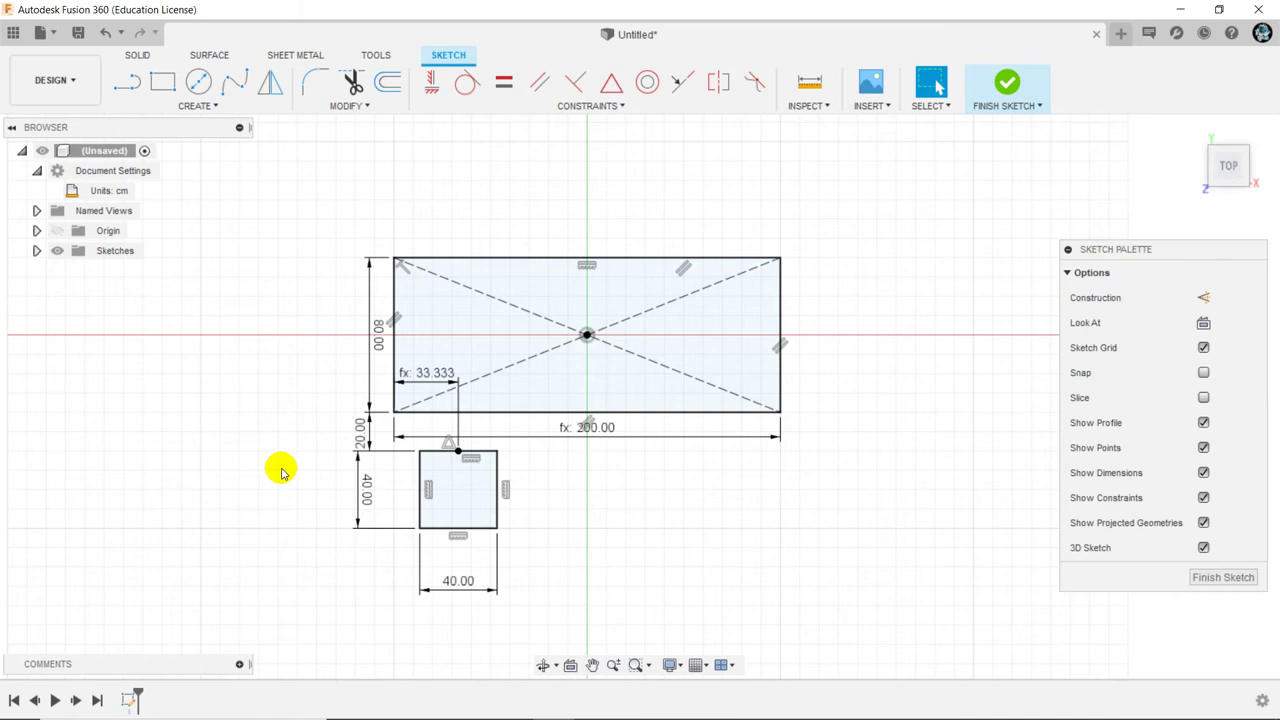
pyautogui.click(217, 108)
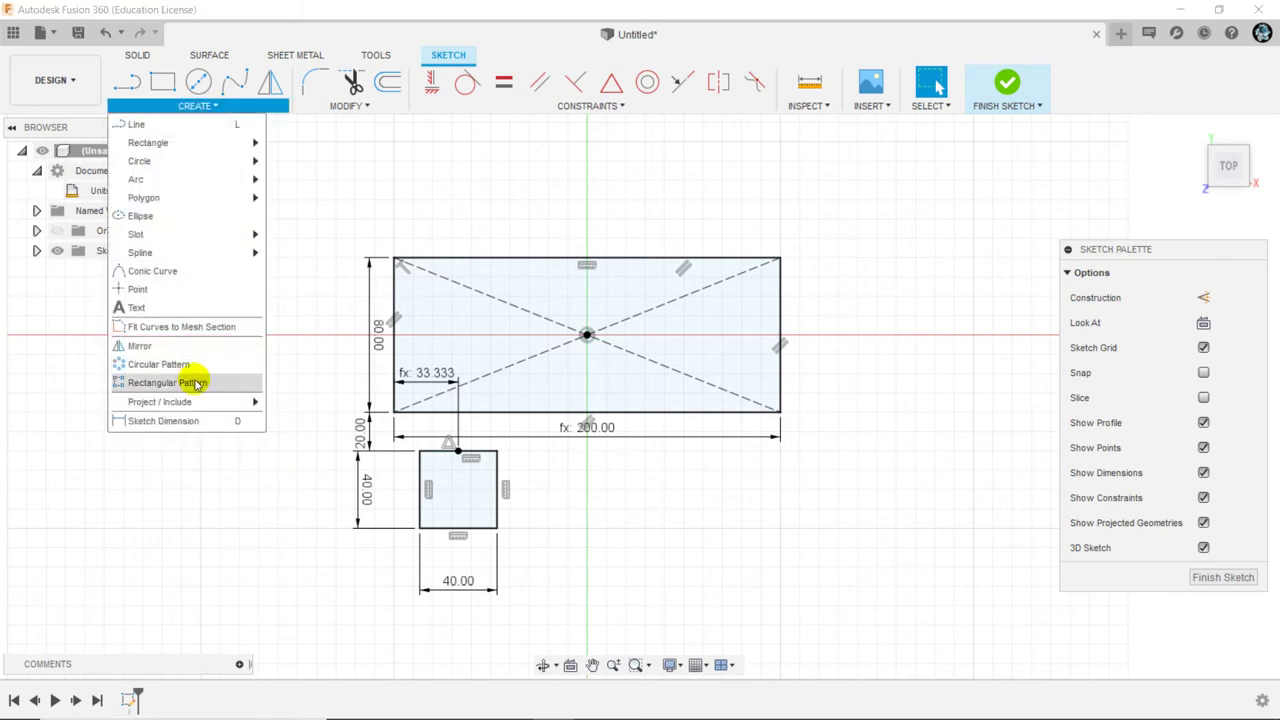
pyautogui.click(140, 385)
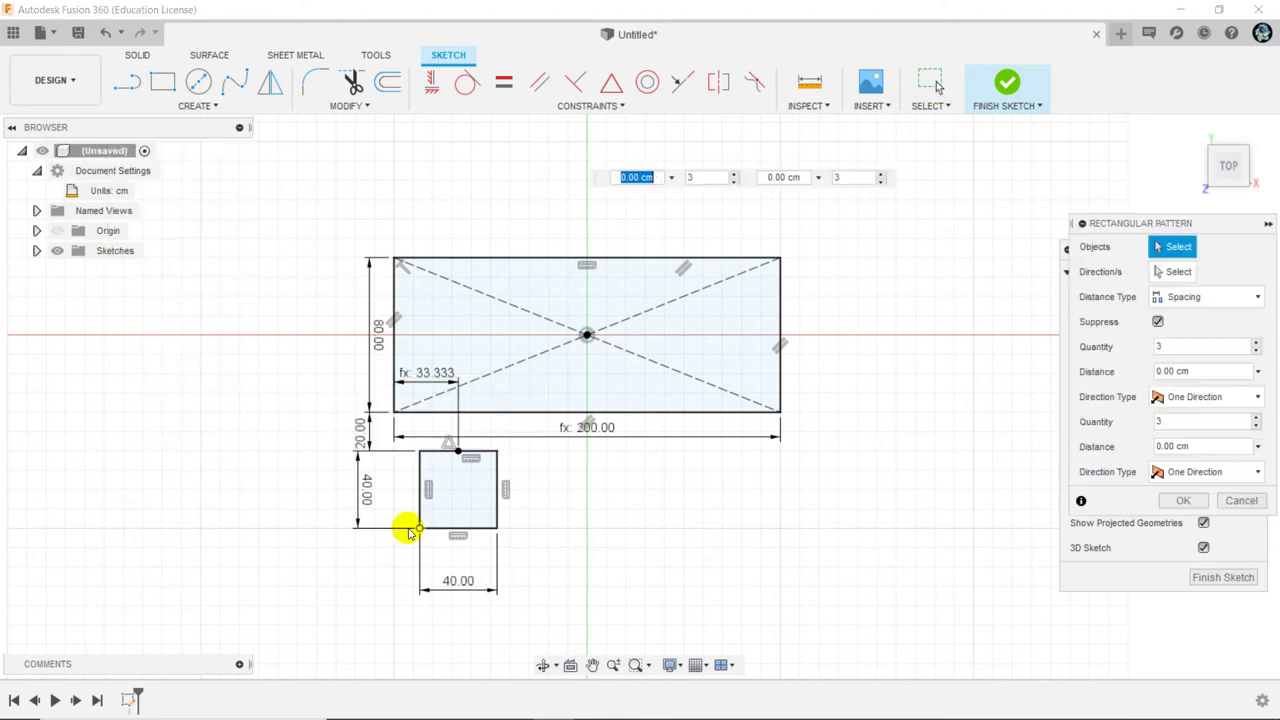
pyautogui.moveTo(398, 541)
pyautogui.mouseDown()
pyautogui.moveTo(482, 455)
pyautogui.moveTo(510, 452)
pyautogui.mouseUp()
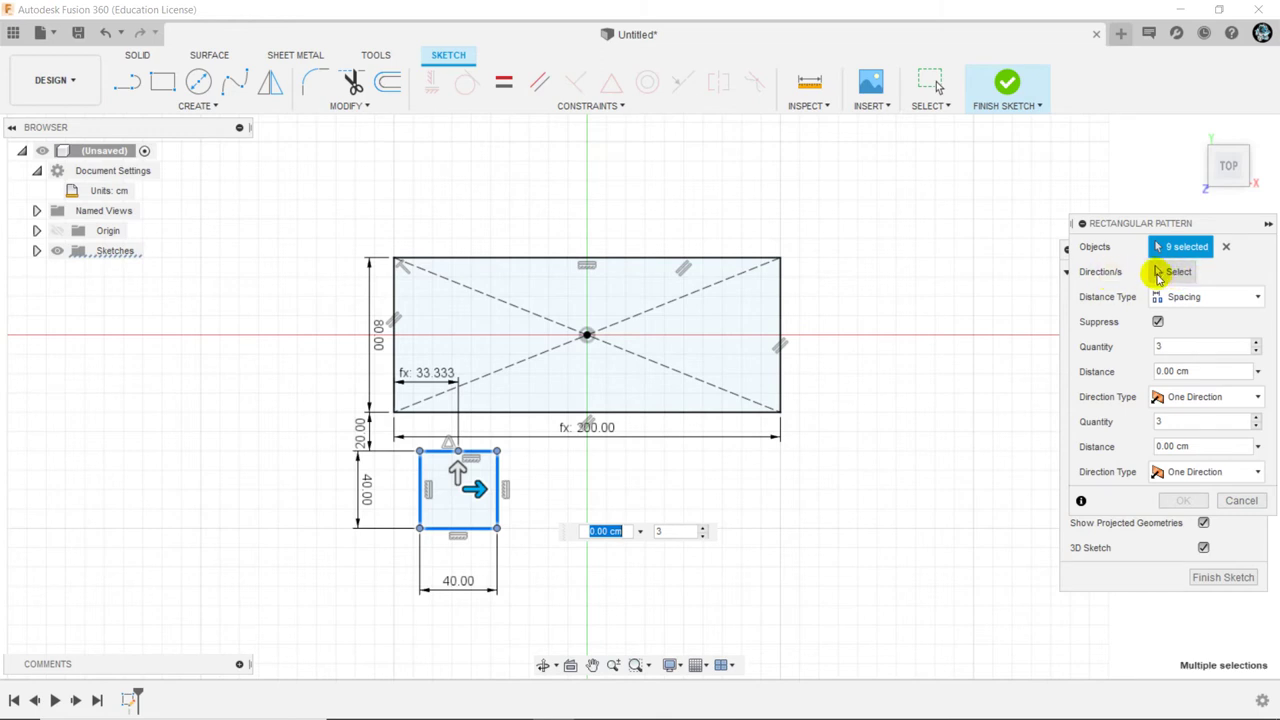
# Set the pattern direction along the table's bottom edge with Spacing as distance type
pyautogui.click(1180, 273)
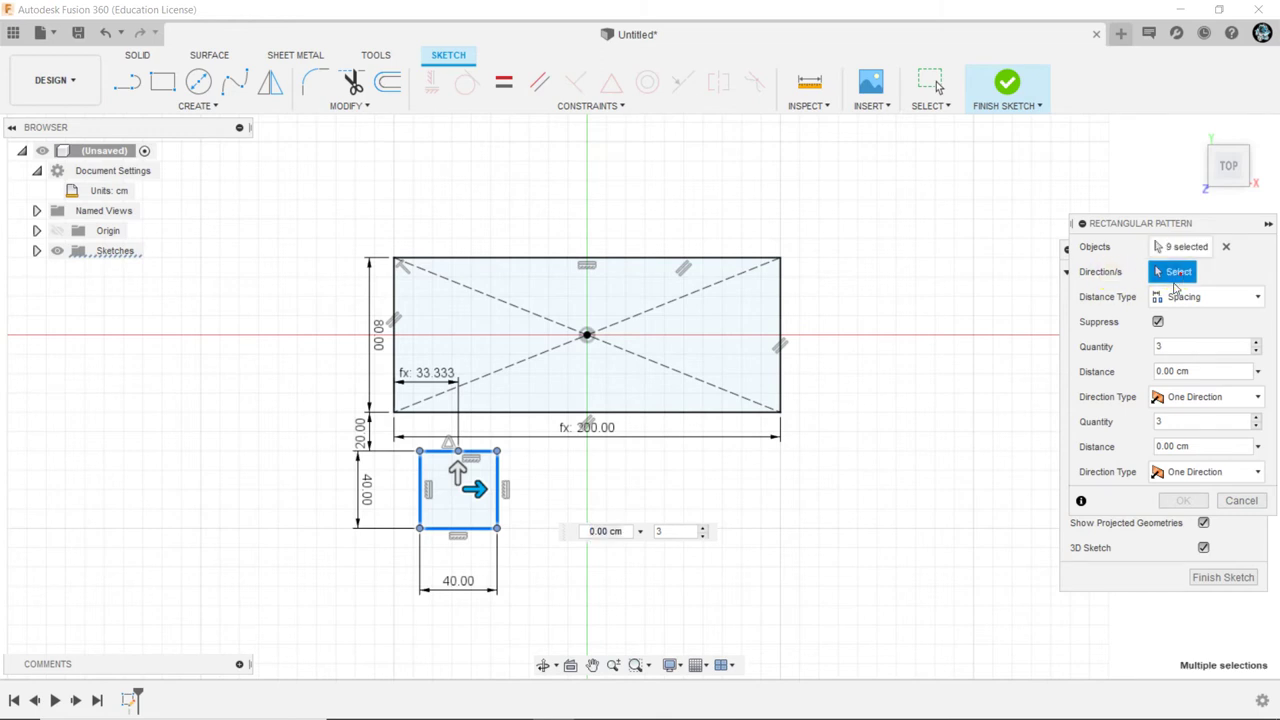
pyautogui.click(685, 411)
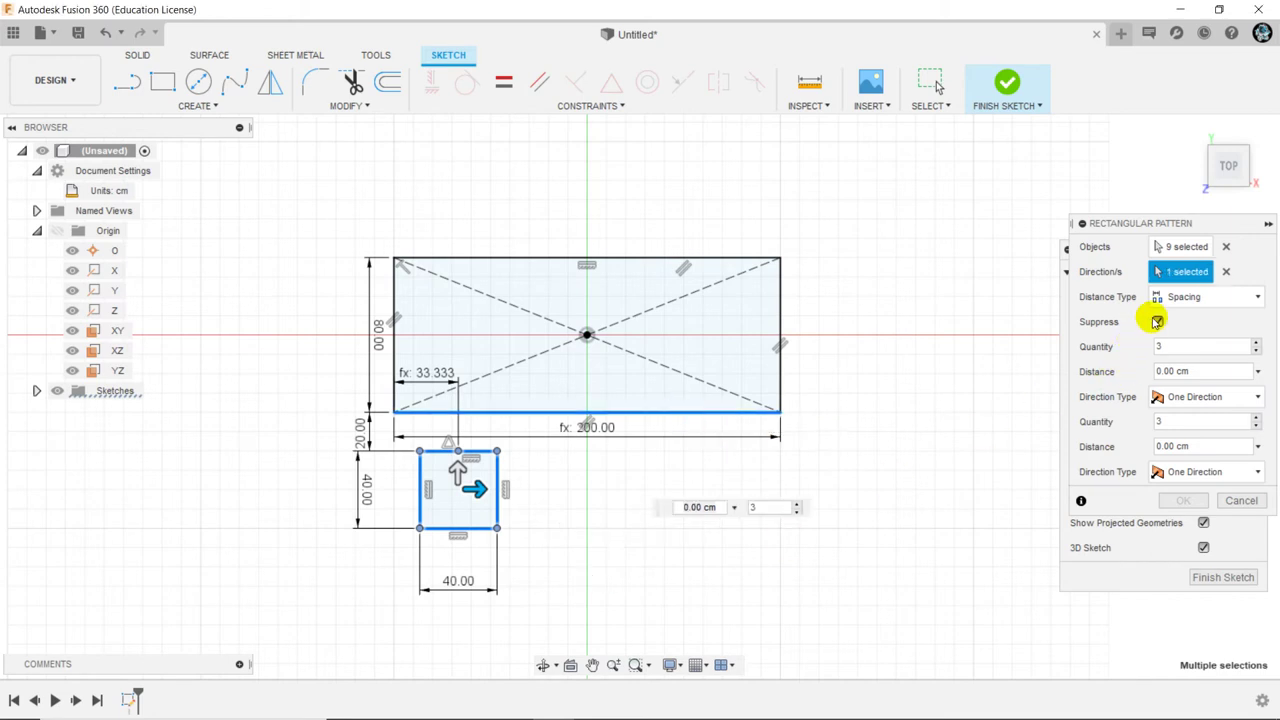
pyautogui.click(1180, 296)
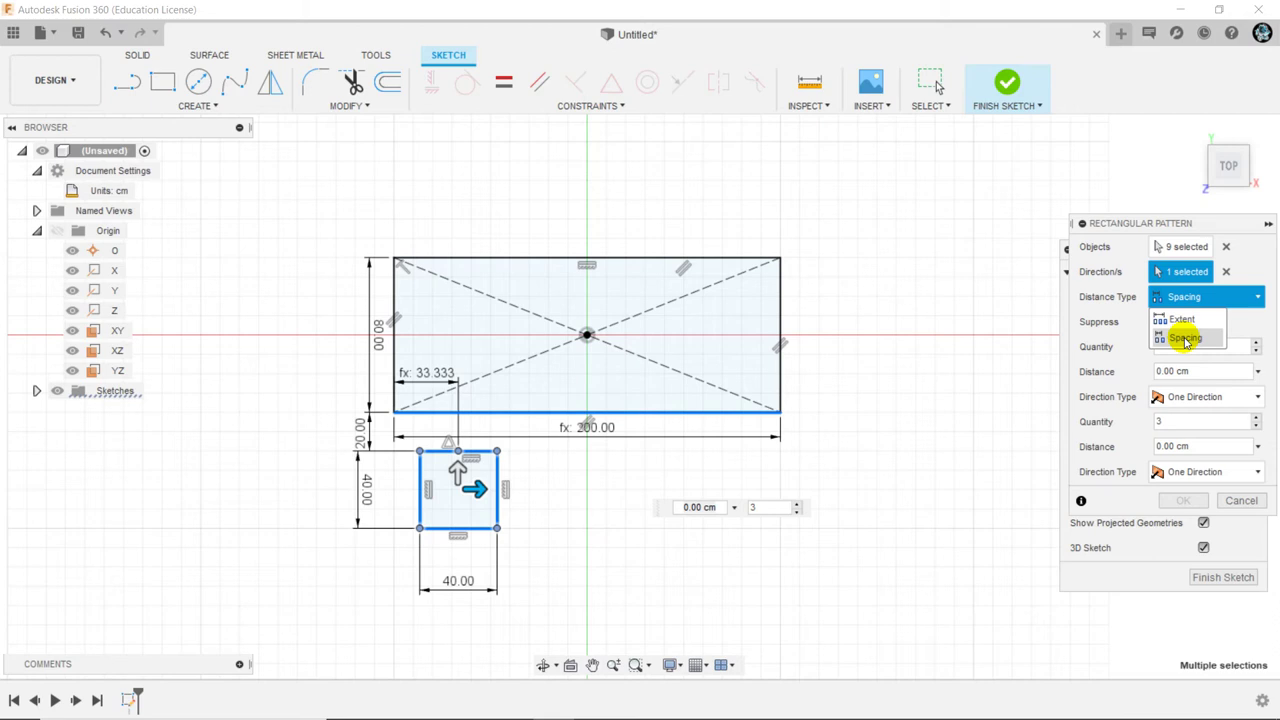
pyautogui.click(1185, 340)
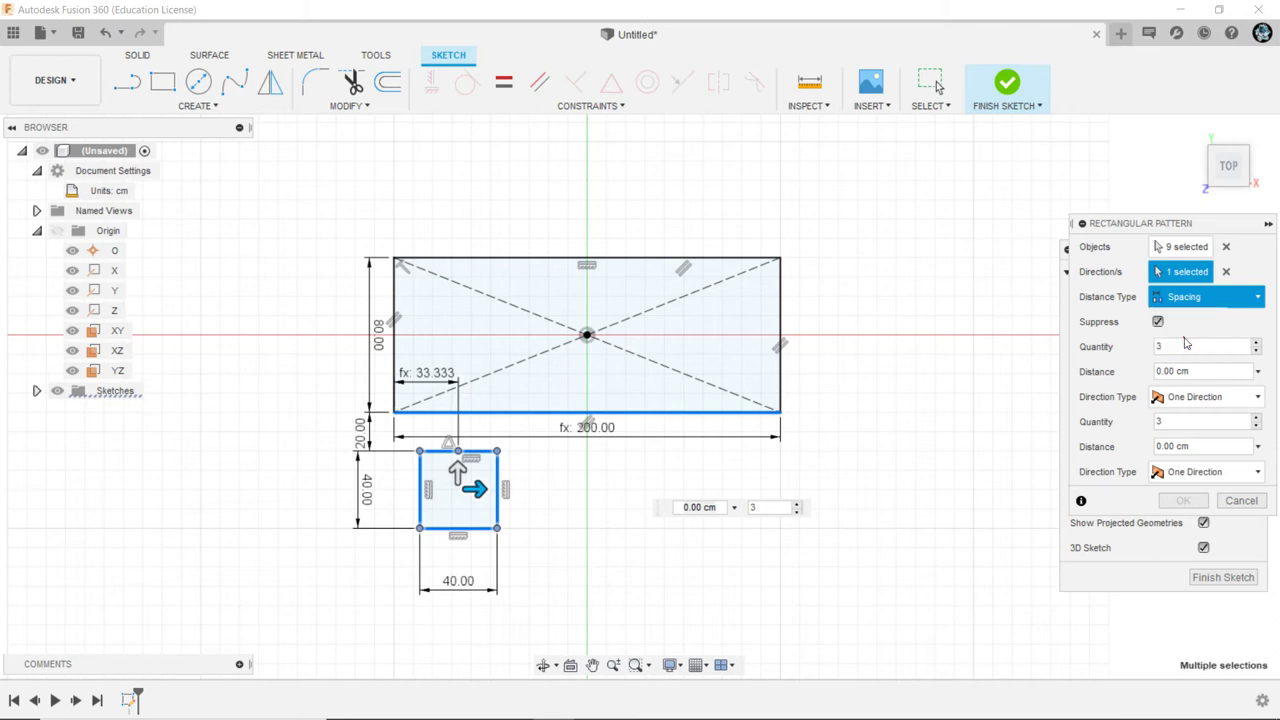
# Set pattern quantity to n and distance to Lungime/n, and commit the seat pattern
pyautogui.doubleClick(1161, 346)
pyautogui.write('n')
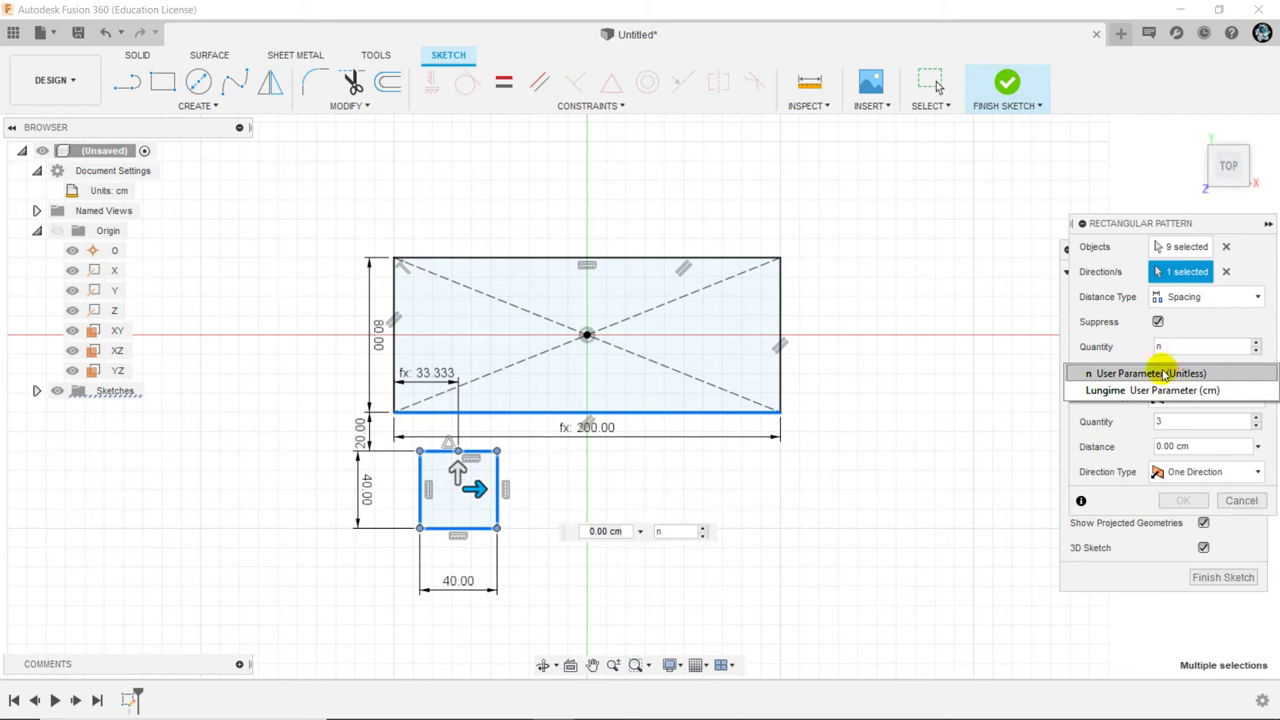
pyautogui.click(1158, 371)
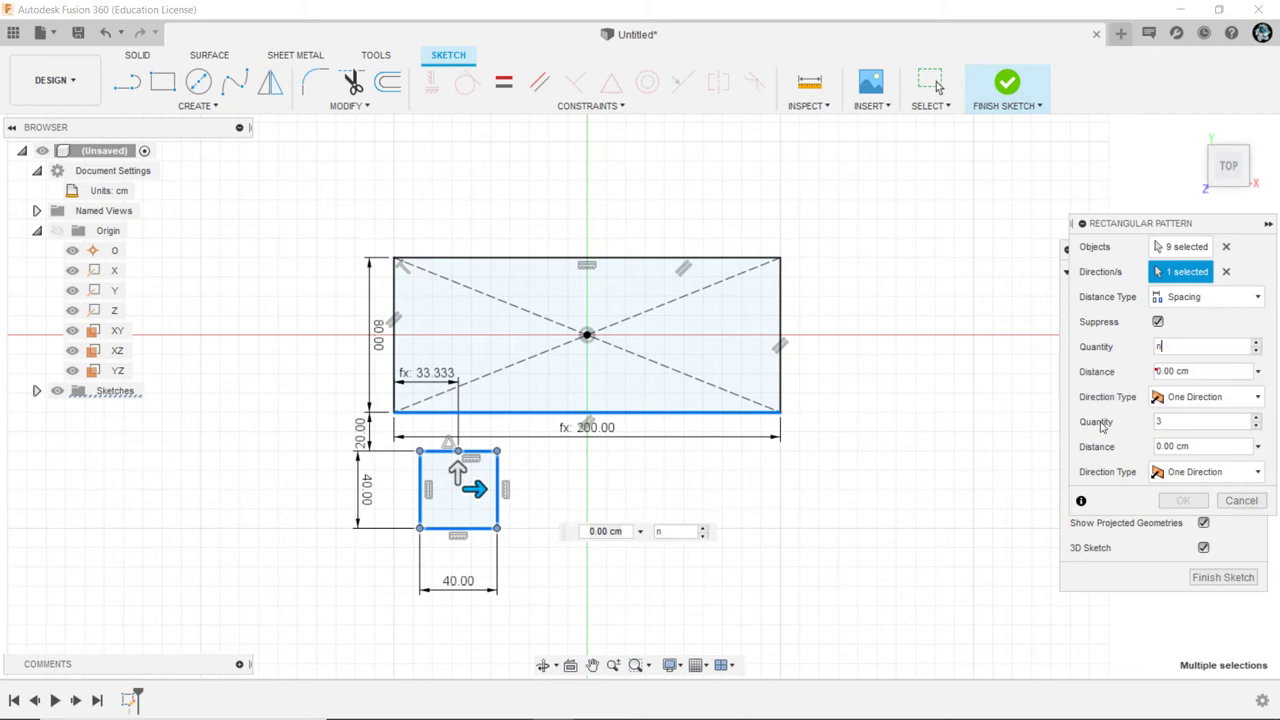
pyautogui.doubleClick(1200, 371)
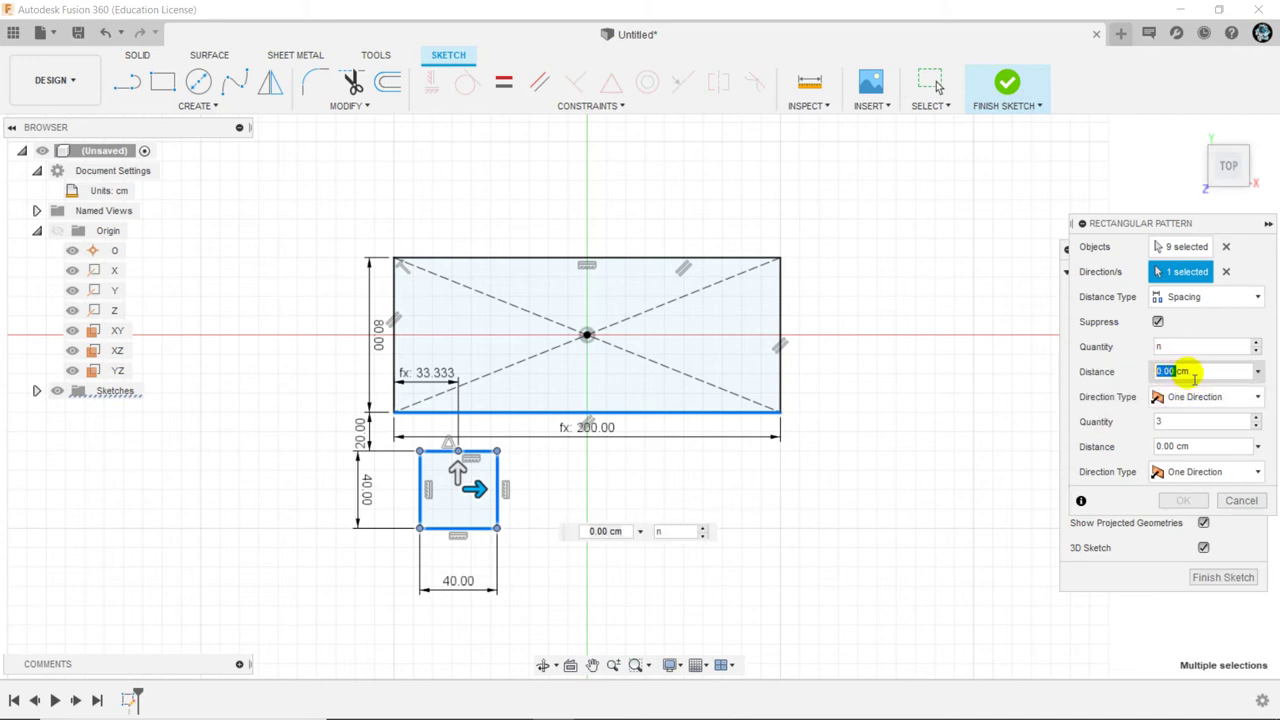
pyautogui.tripleClick(1183, 371)
pyautogui.write('lu')
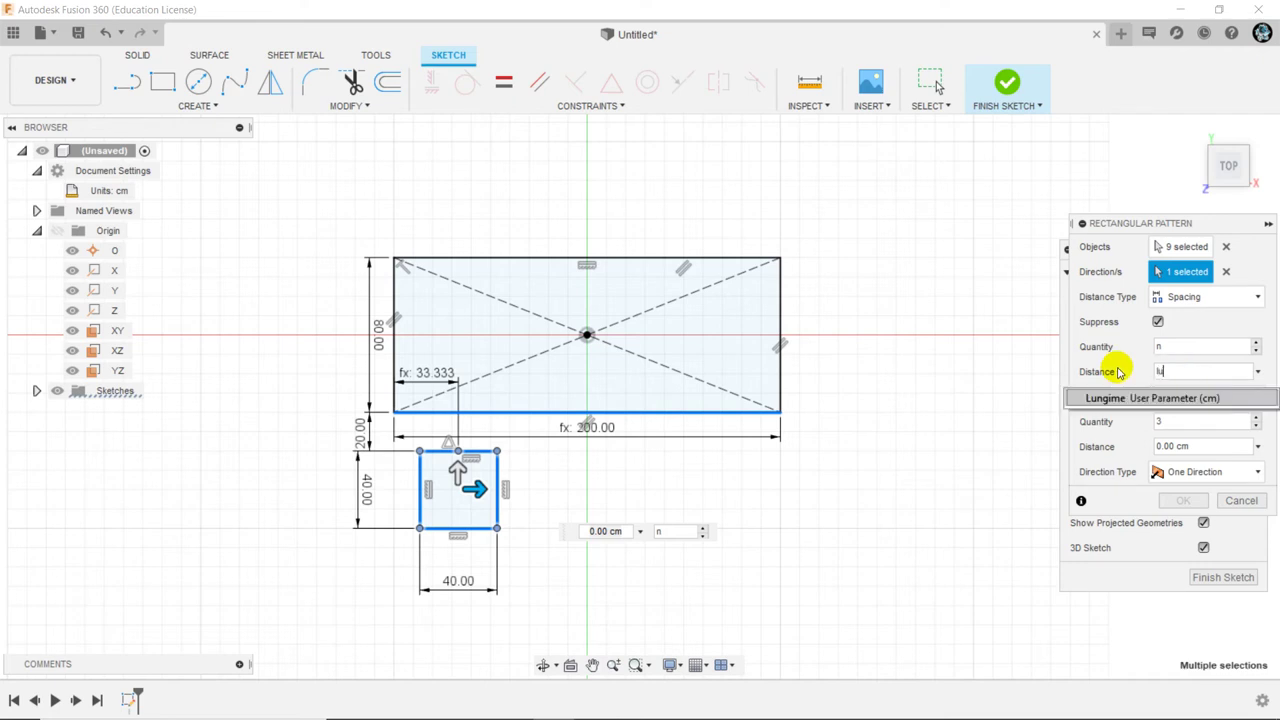
pyautogui.click(1116, 398)
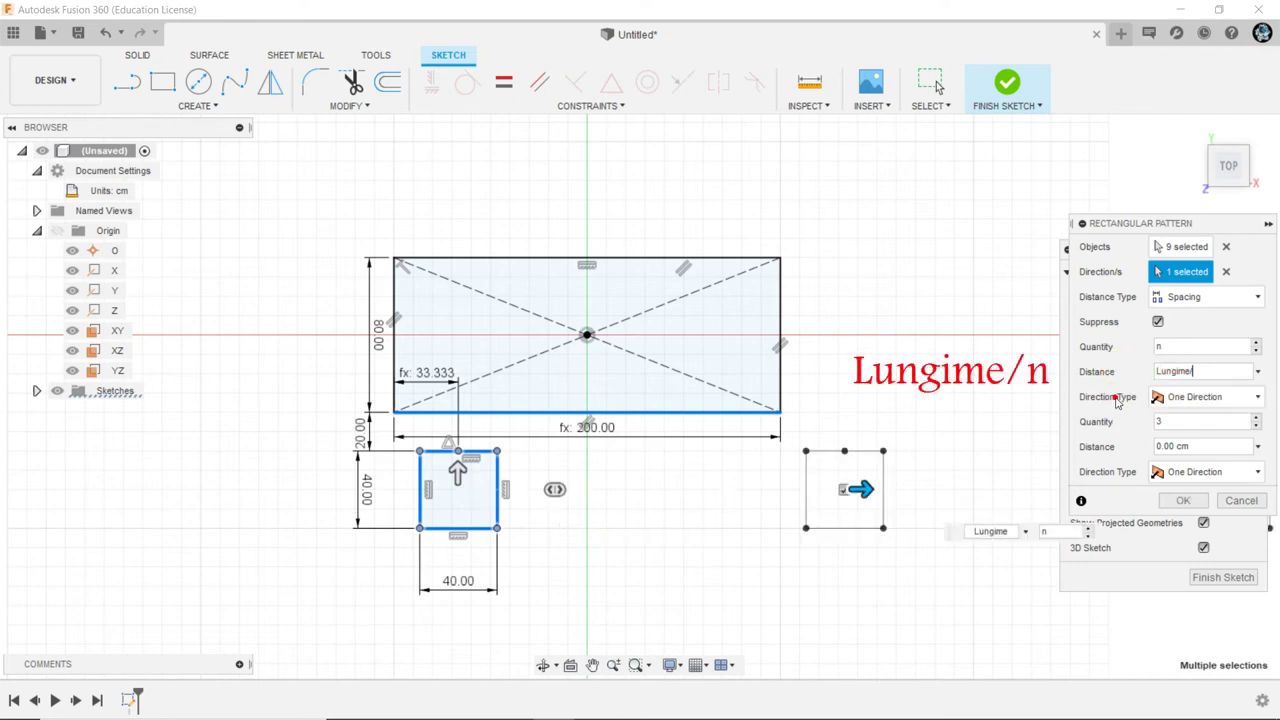
pyautogui.write('/n')
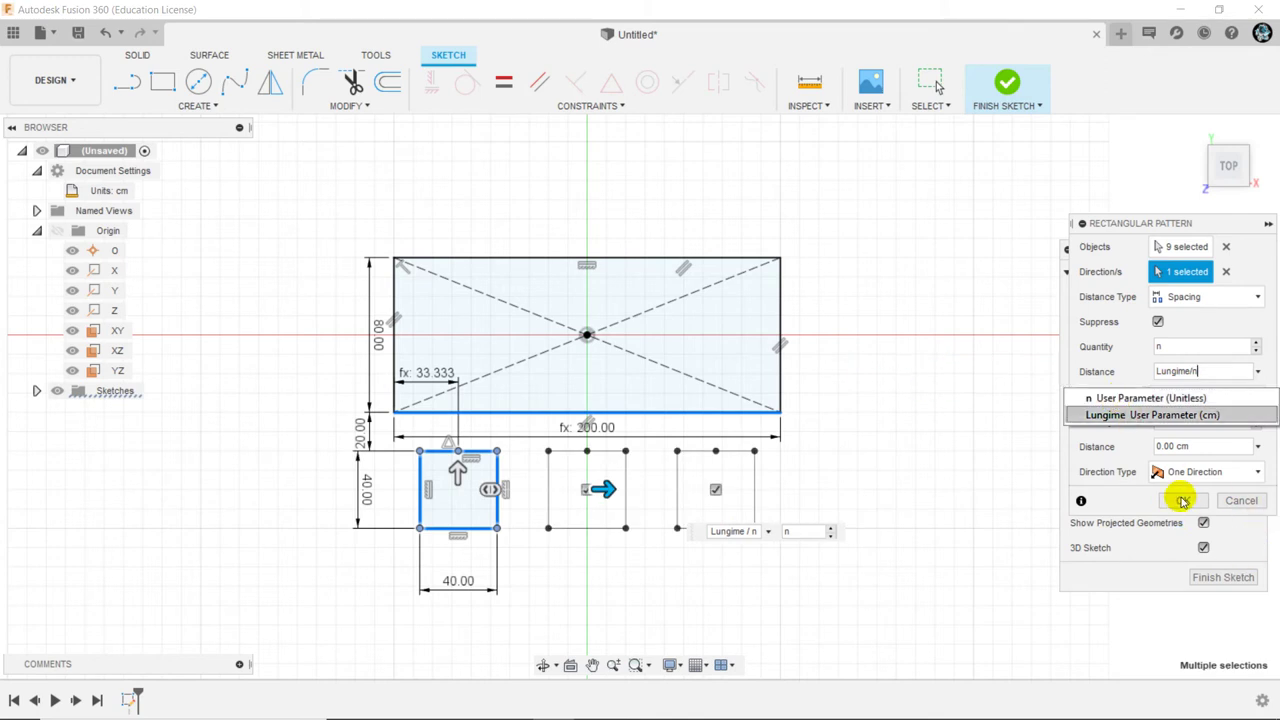
pyautogui.click(1182, 500)
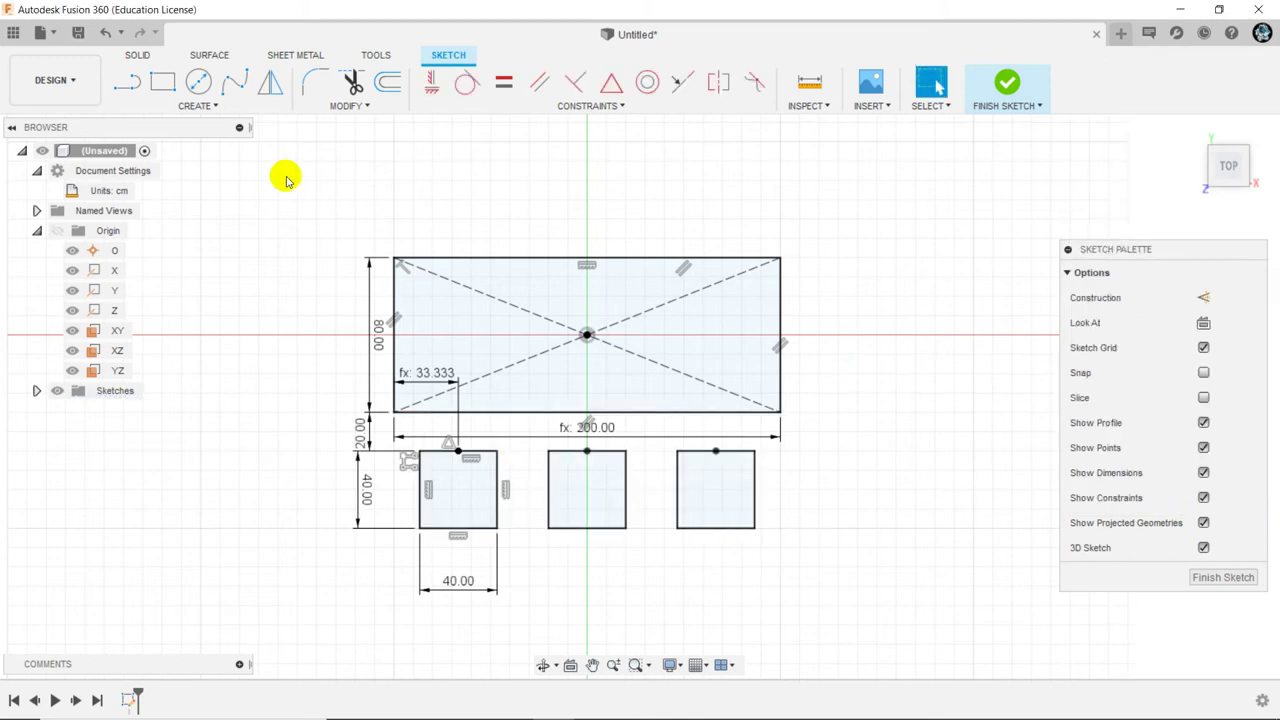
pyautogui.click(340, 106)
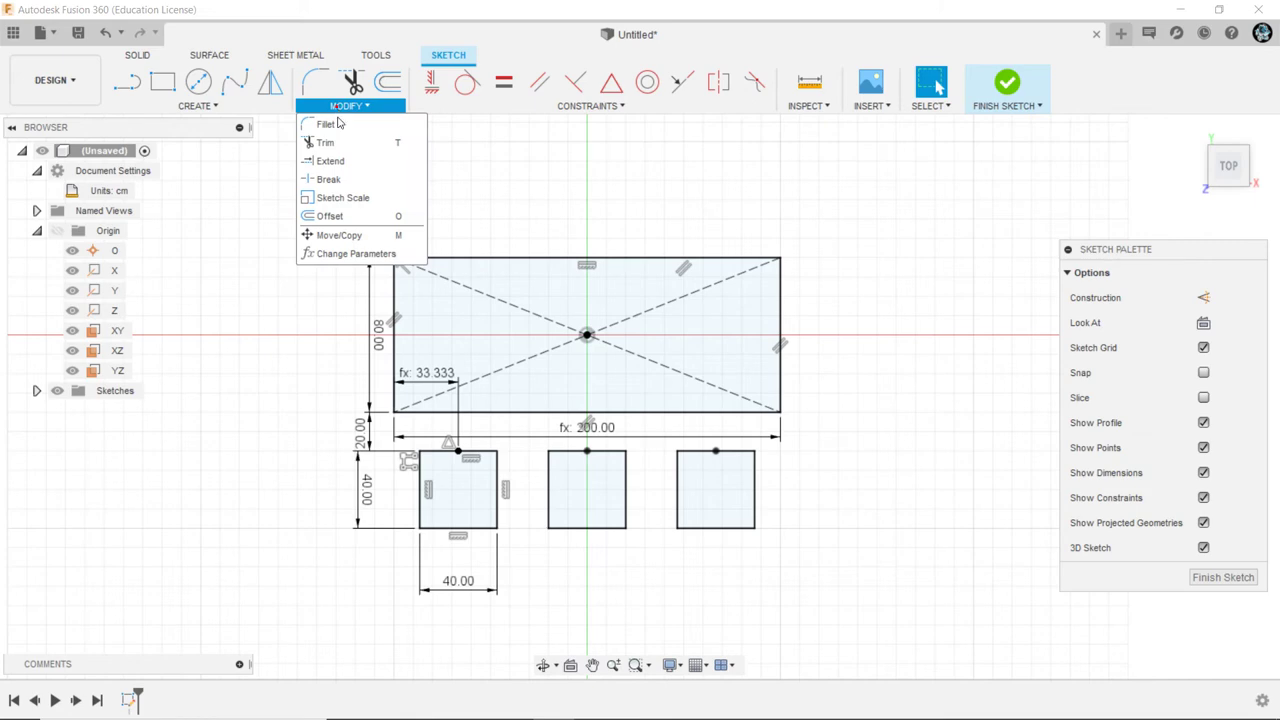
pyautogui.click(341, 254)
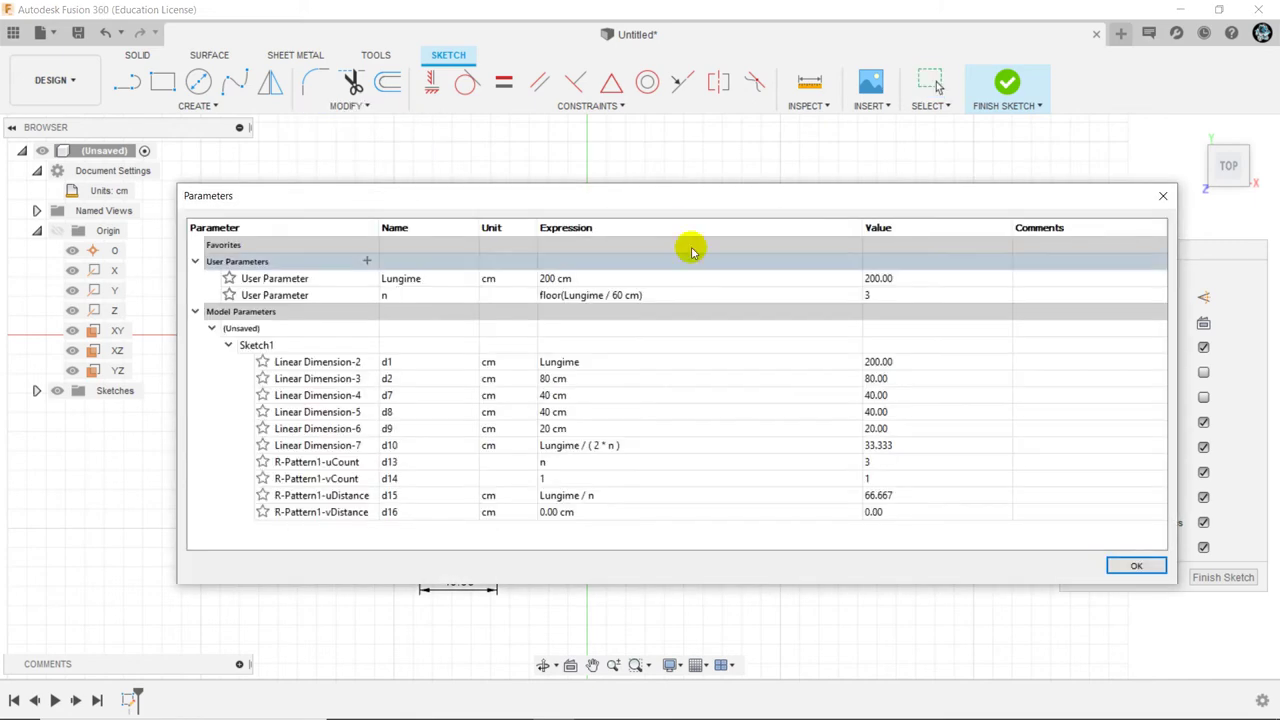
pyautogui.click(549, 280)
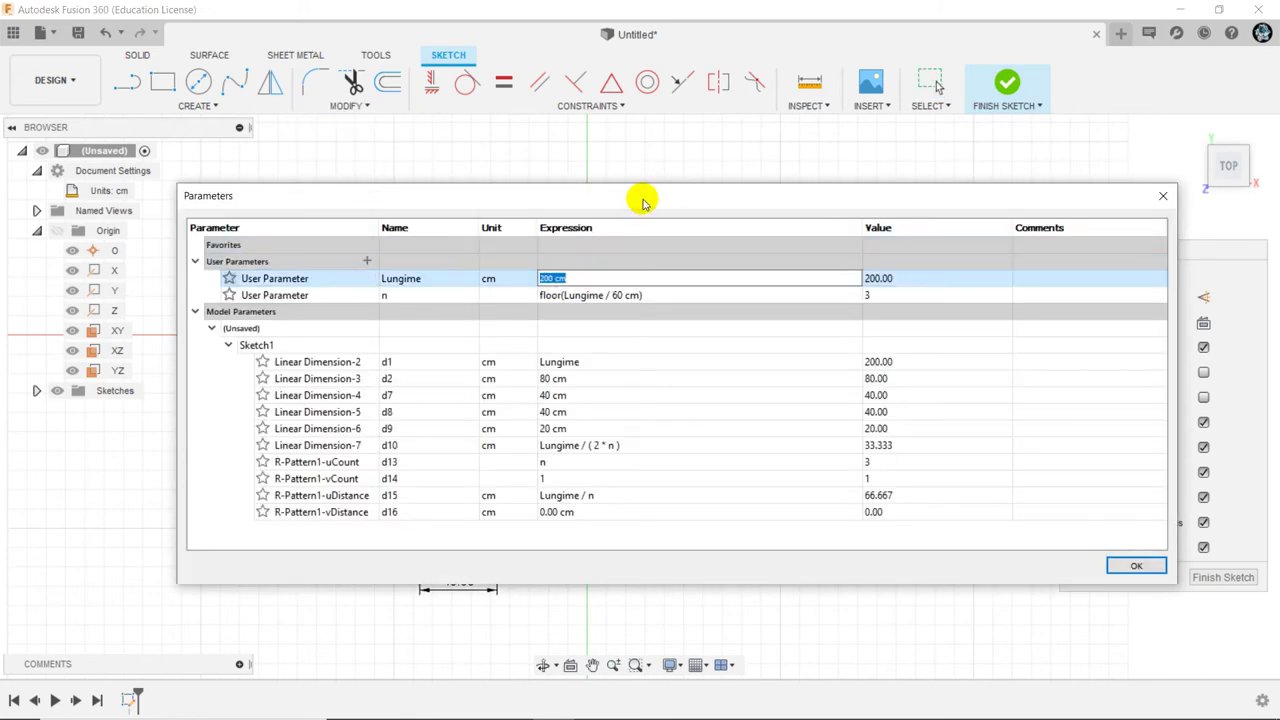
pyautogui.moveTo(645, 200); pyautogui.dragTo(727, 518)
pyautogui.write('150')
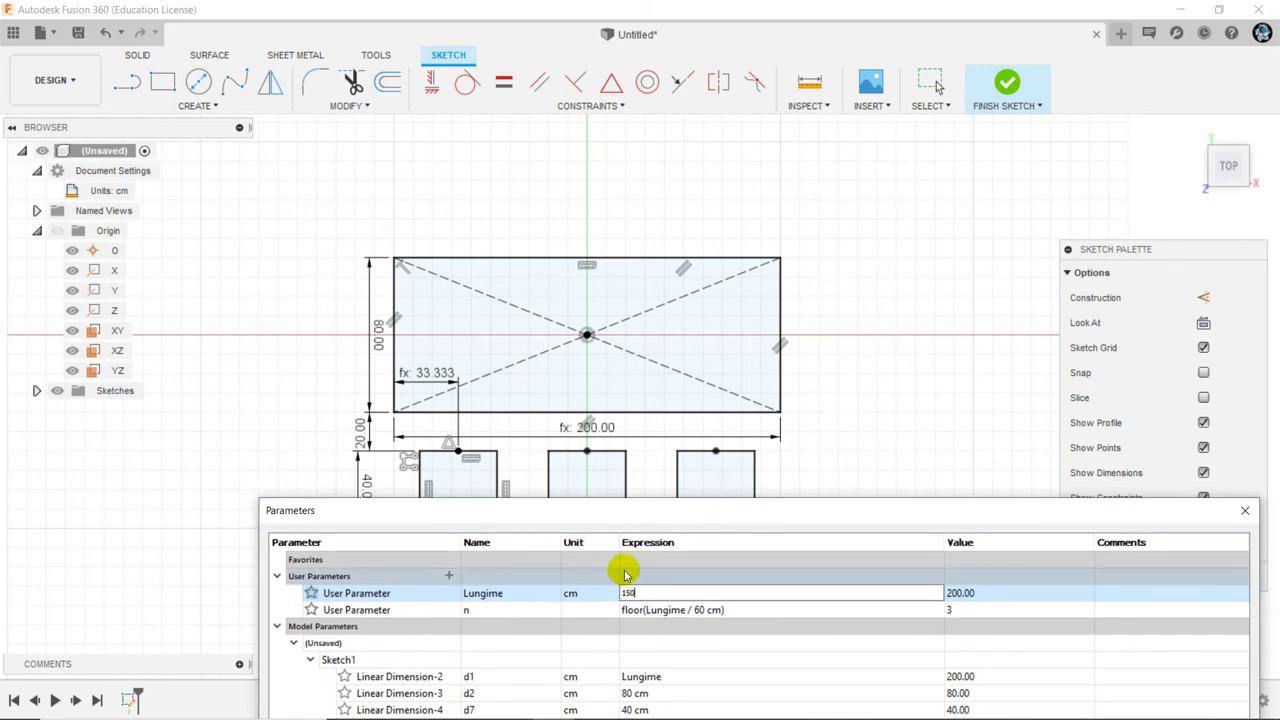
pyautogui.press('Return')
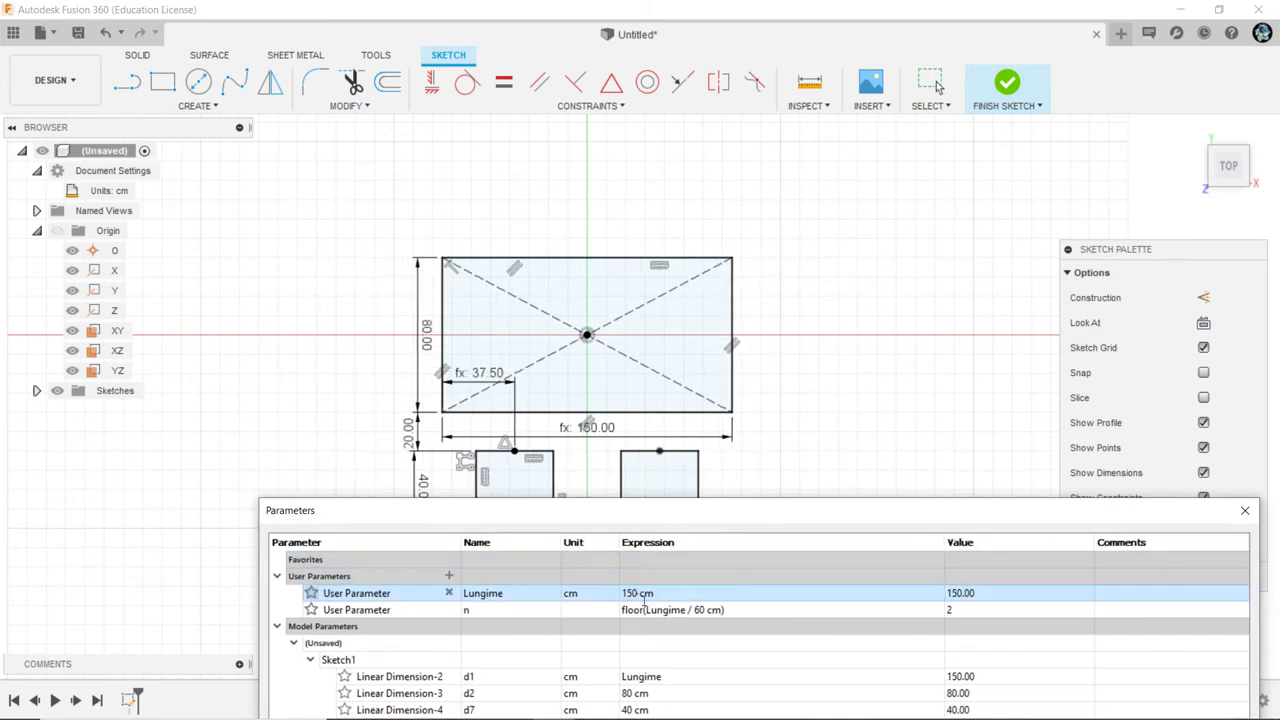
pyautogui.click(645, 593)
pyautogui.write('90')
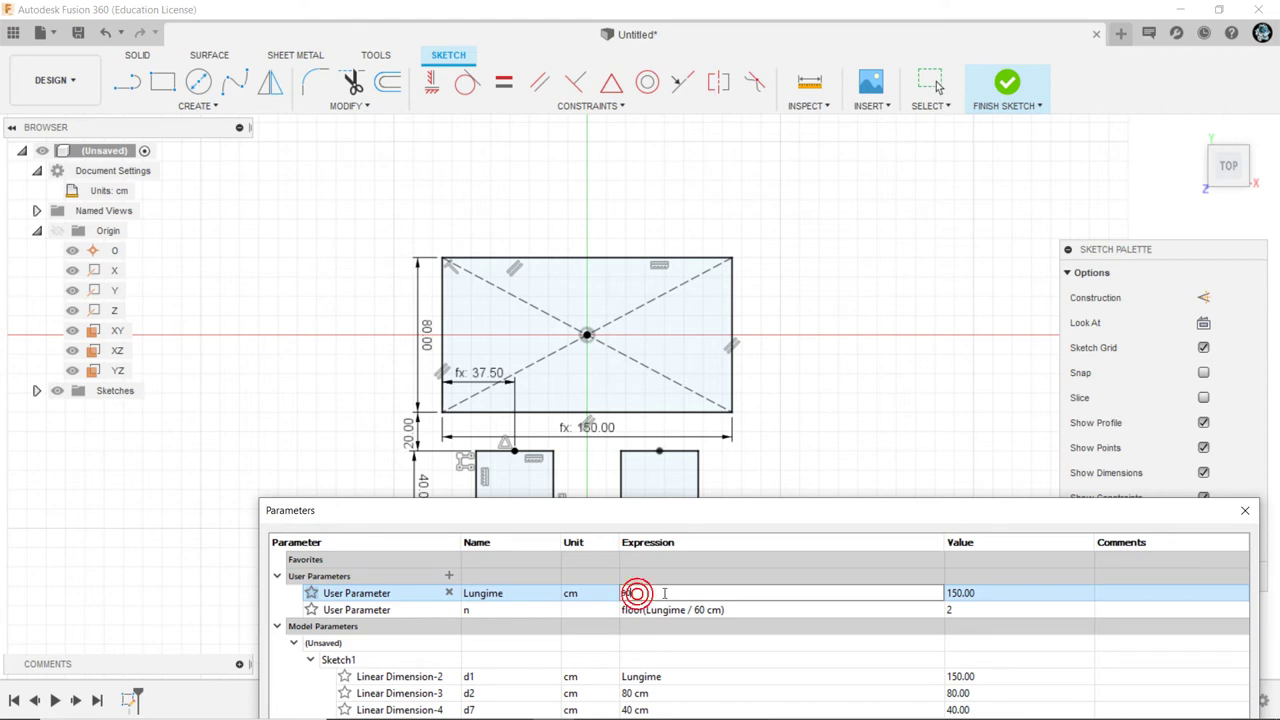
pyautogui.press('Return')
pyautogui.click(638, 593)
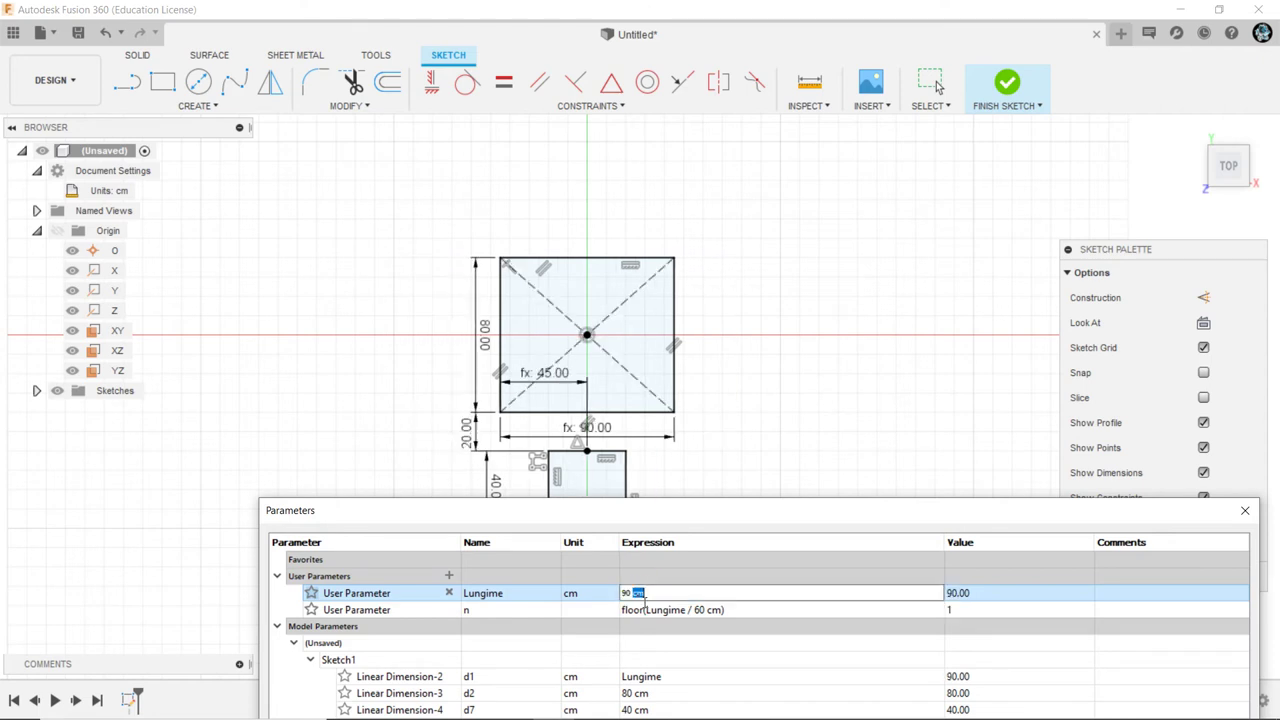
pyautogui.doubleClick(636, 593)
pyautogui.write('250')
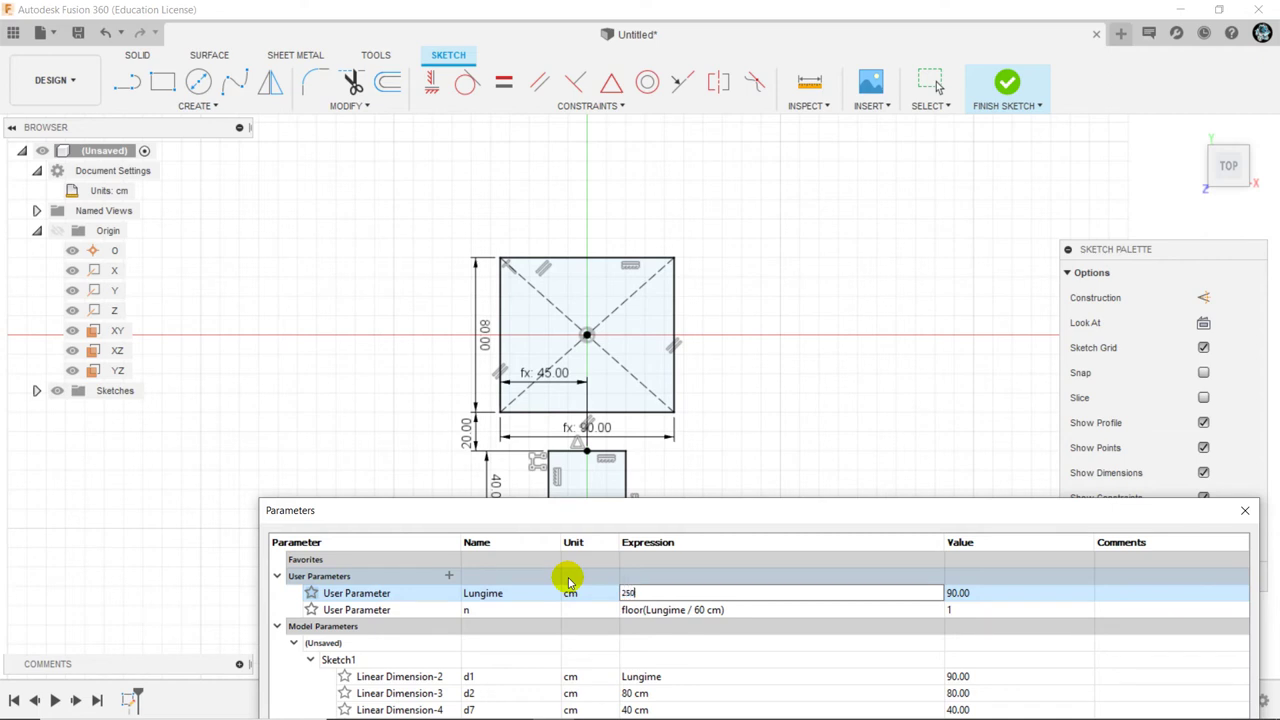
pyautogui.press('Return')
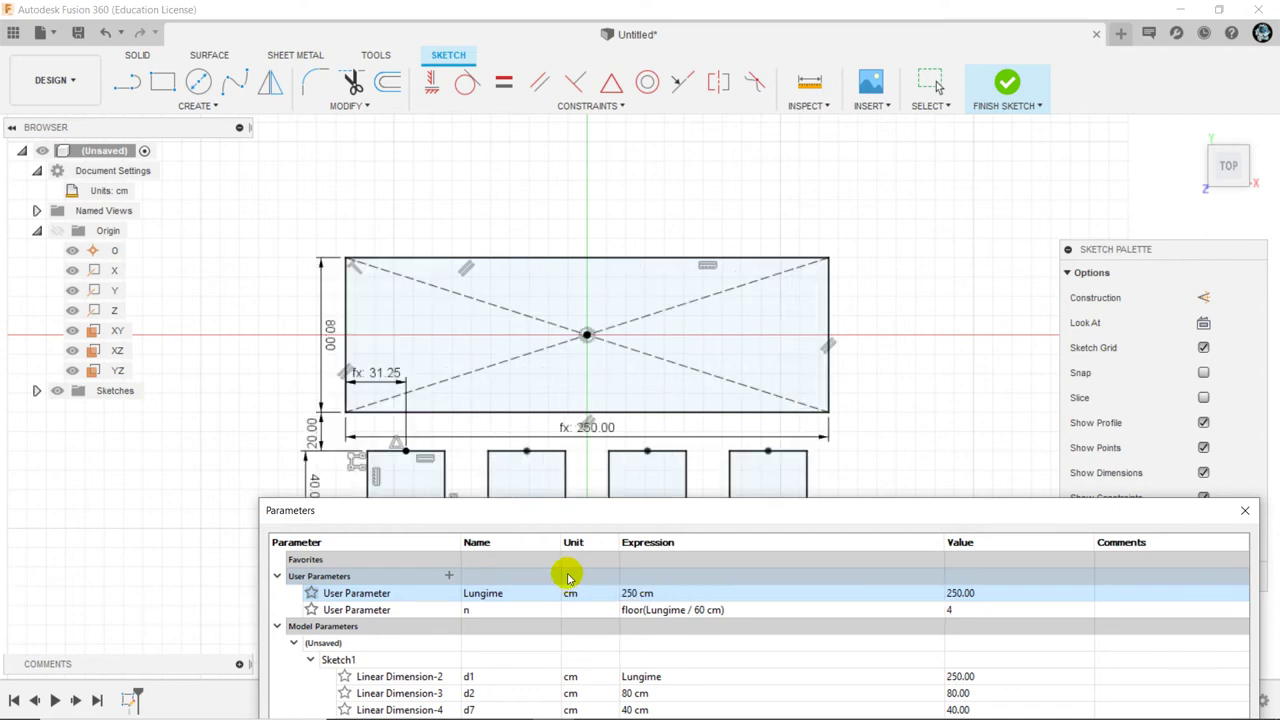
pyautogui.doubleClick(652, 593)
pyautogui.write('20')
pyautogui.press('Return')
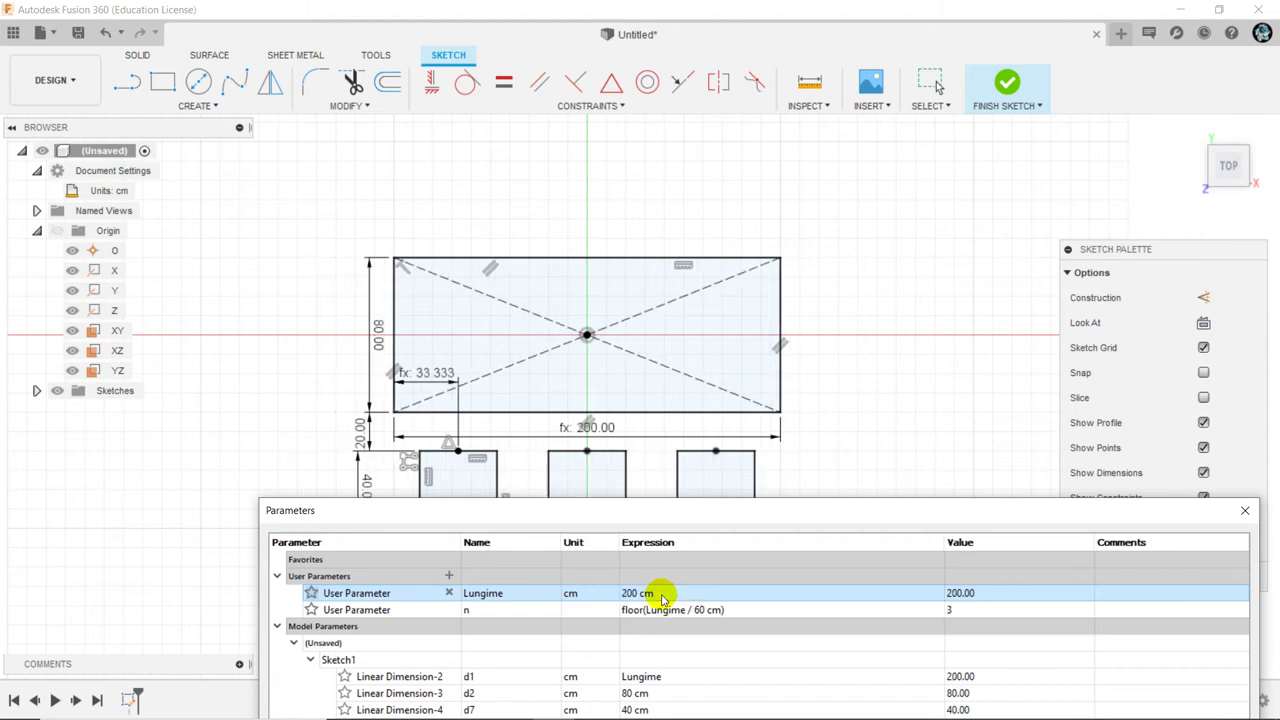
pyautogui.moveTo(798, 541); pyautogui.dragTo(745, 220)
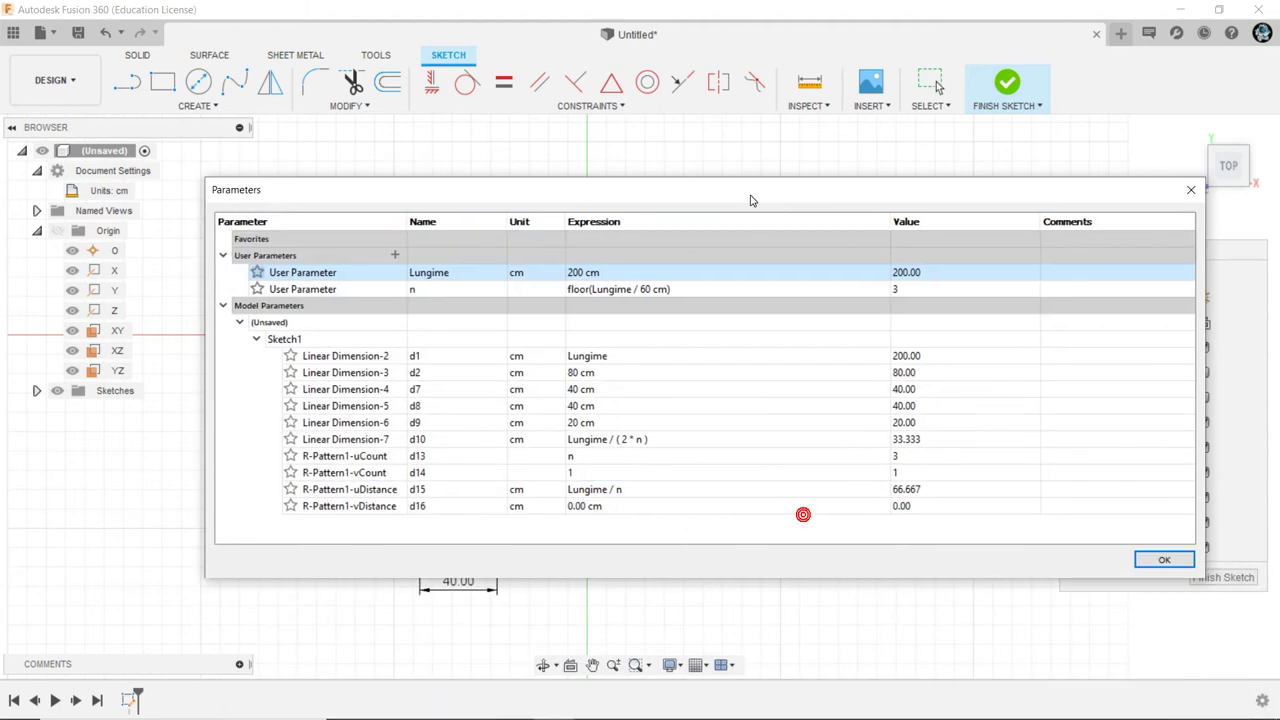
pyautogui.click(1165, 559)
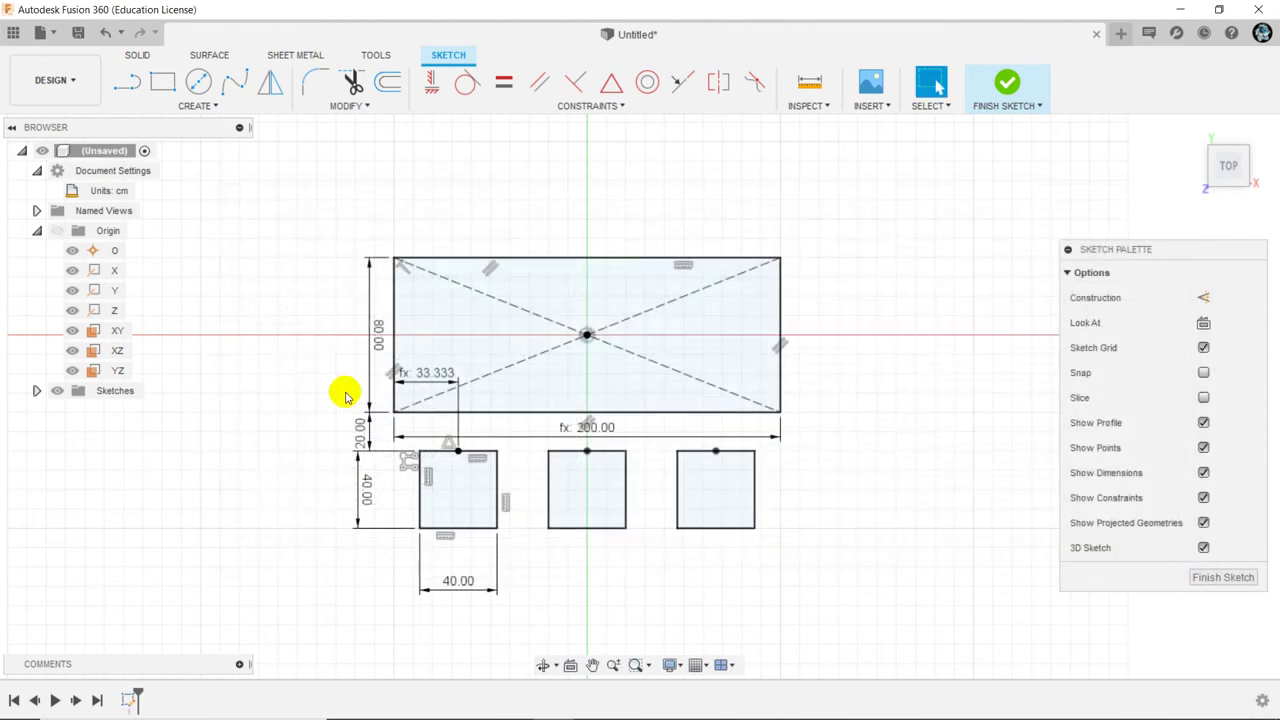
# Mirror the three chair squares across the X axis onto the table's far side
pyautogui.click(222, 104)
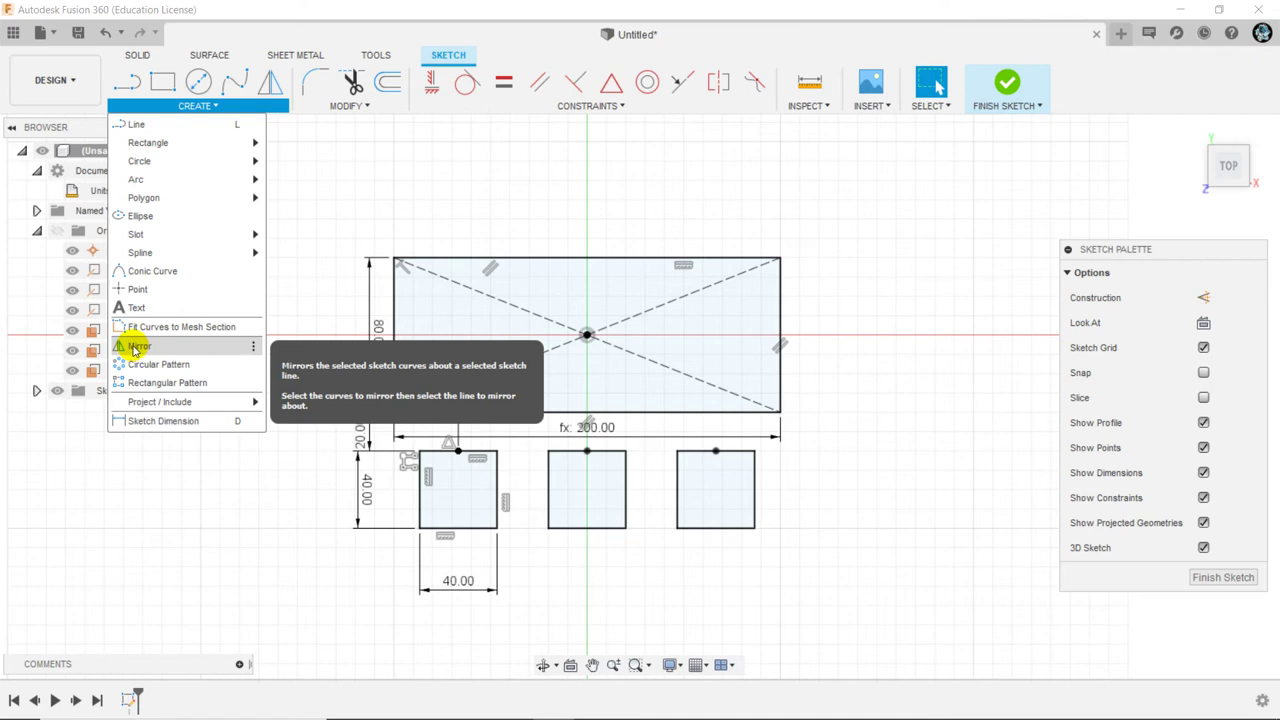
pyautogui.click(138, 346)
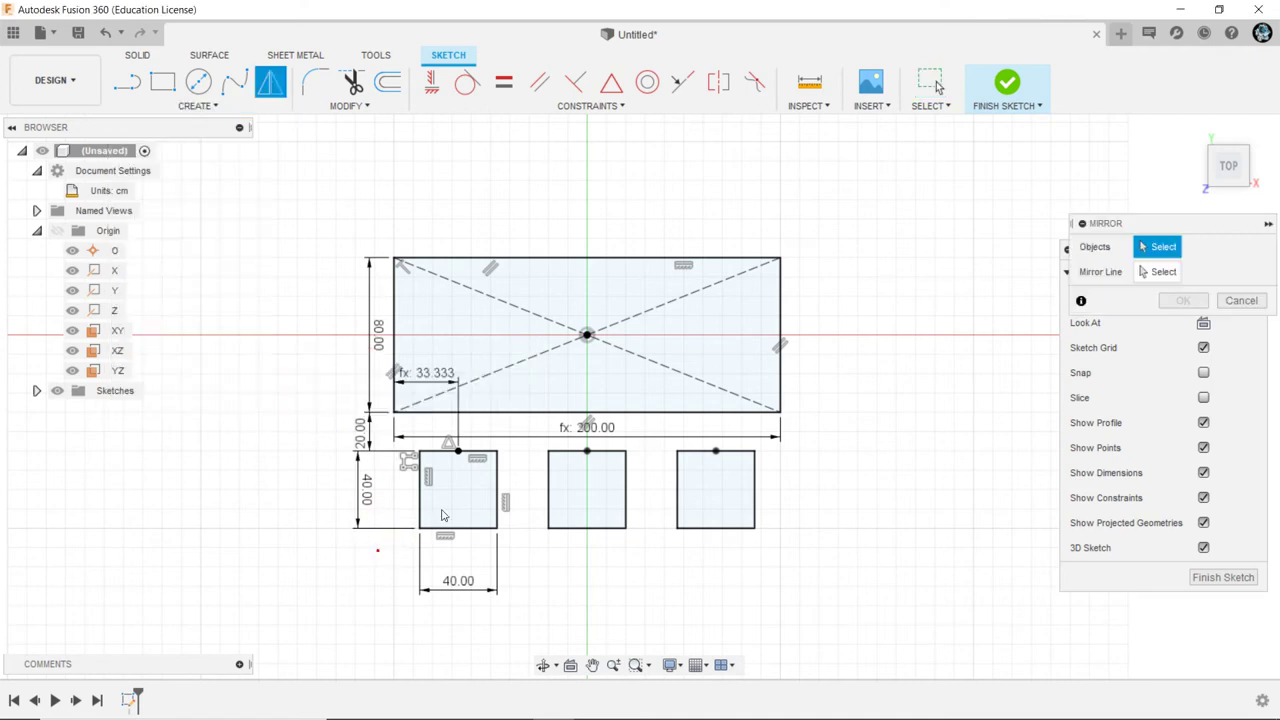
pyautogui.moveTo(377, 550); pyautogui.dragTo(798, 445)
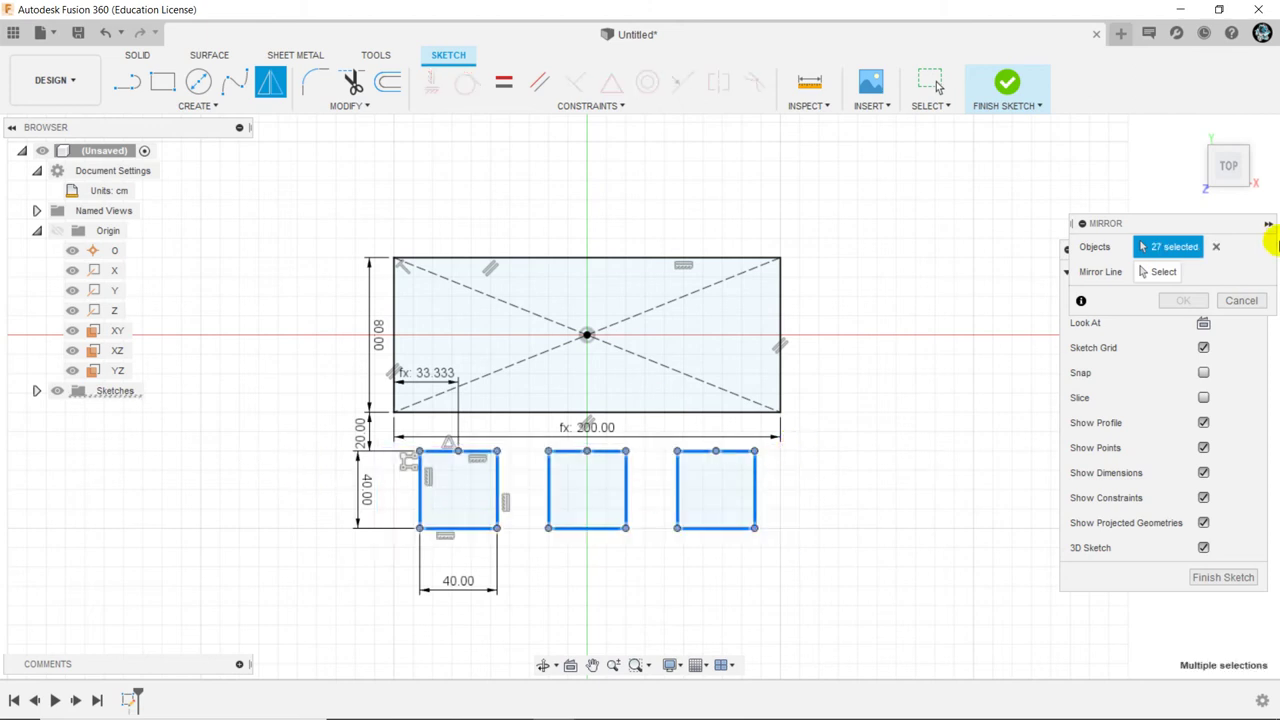
pyautogui.click(1160, 271)
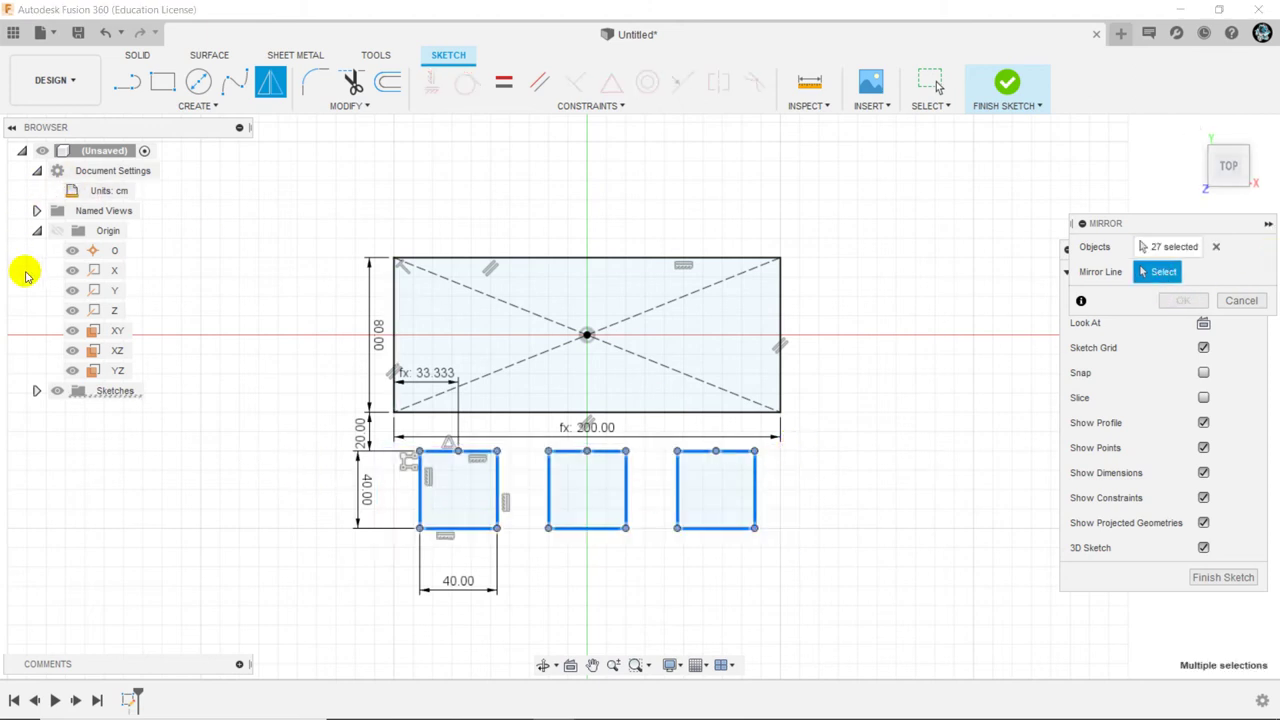
pyautogui.click(115, 272)
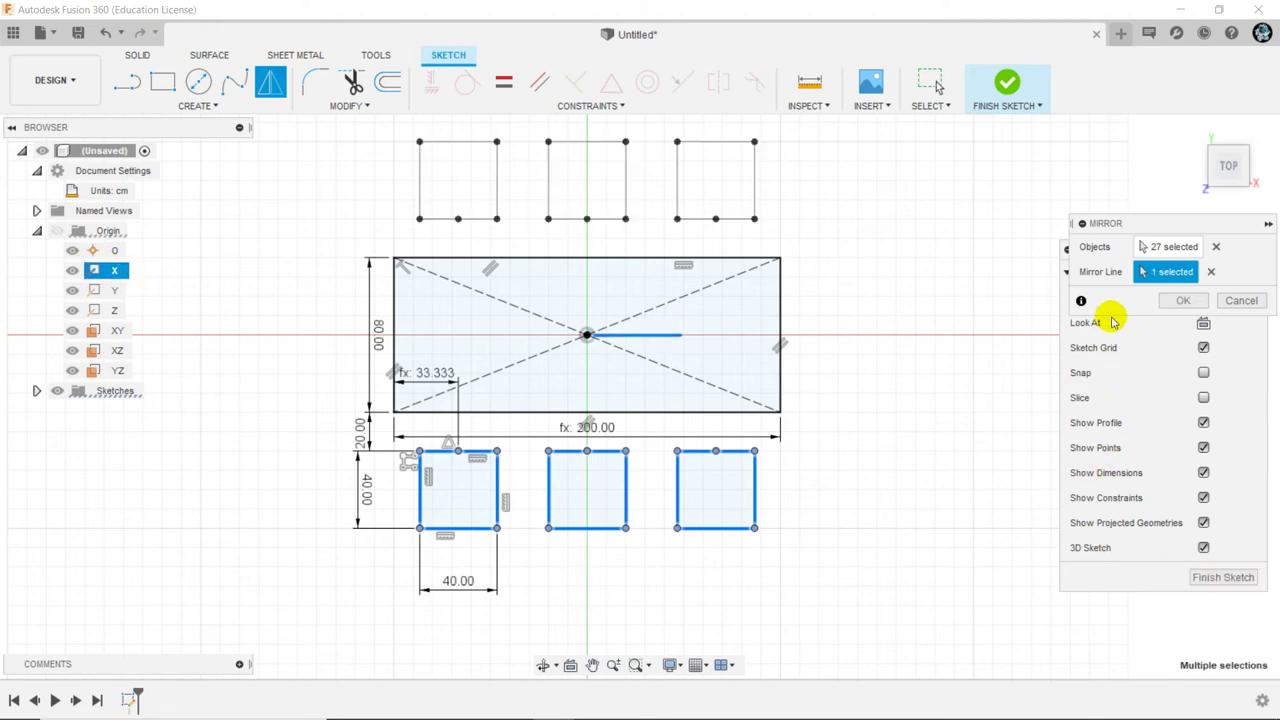
pyautogui.click(1180, 301)
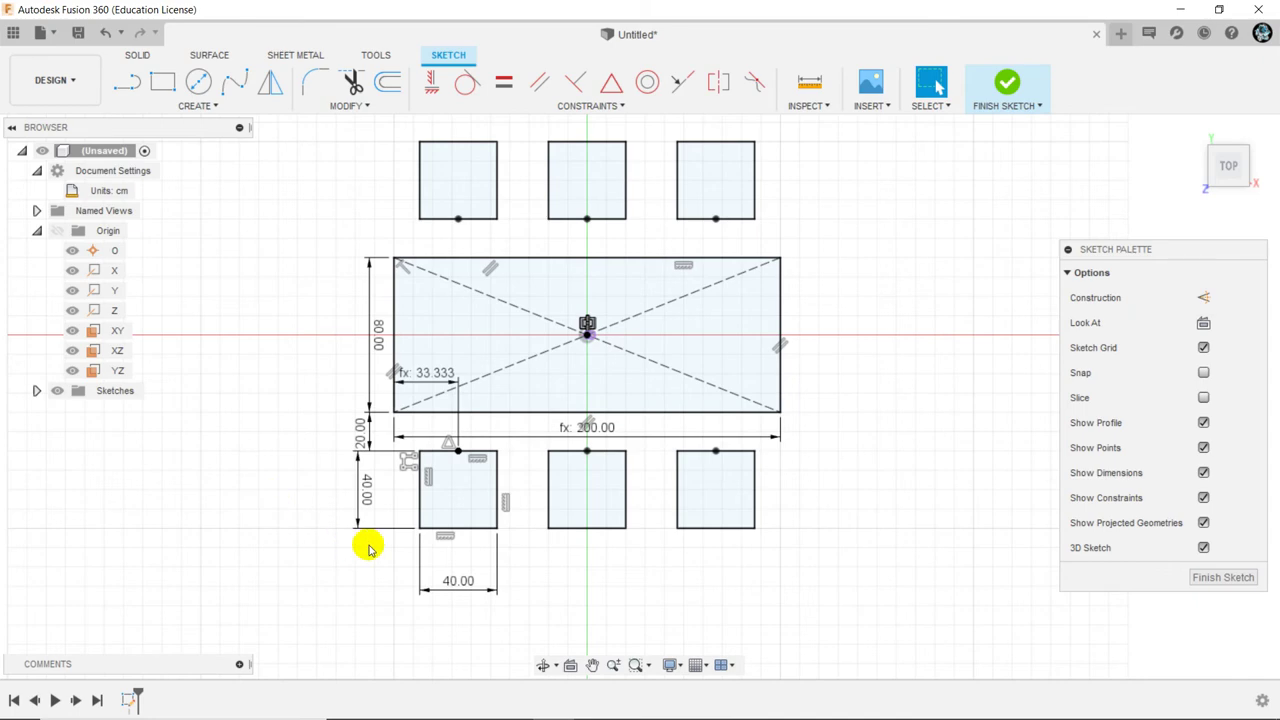
# Change the Lungime parameter to 240 cm in Change Parameters and close the dialog
pyautogui.click(346, 107)
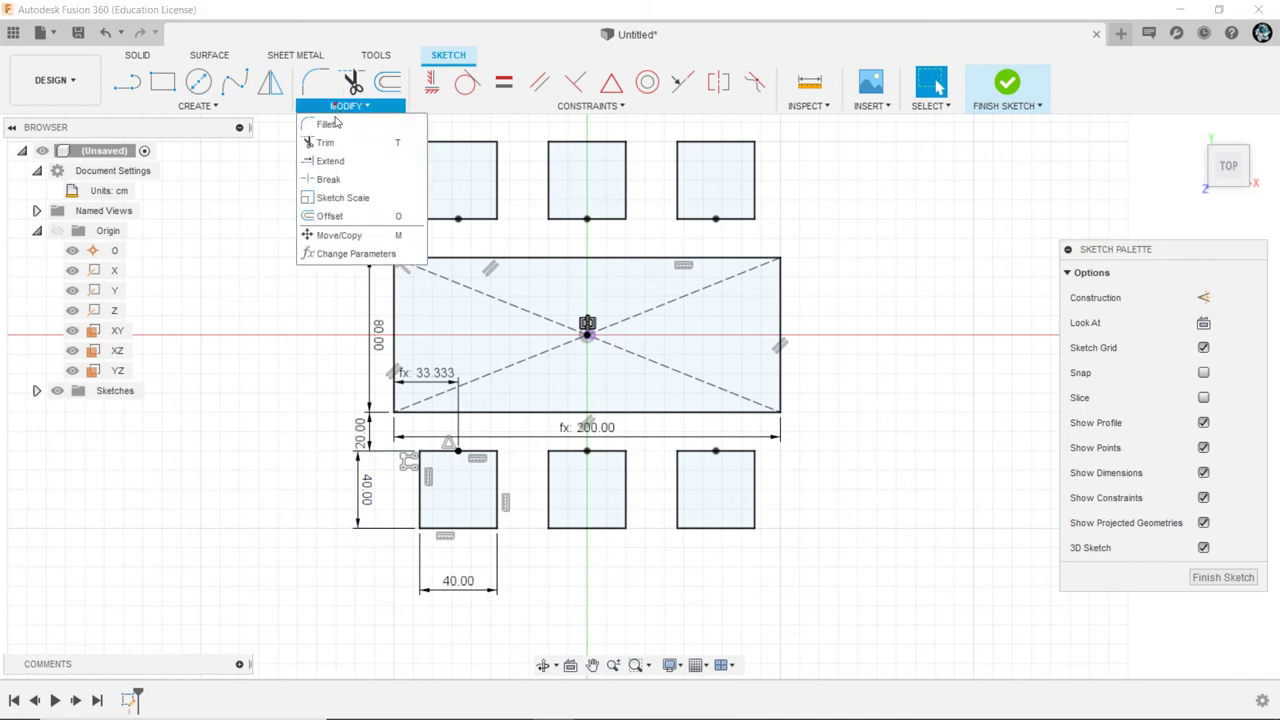
pyautogui.click(355, 253)
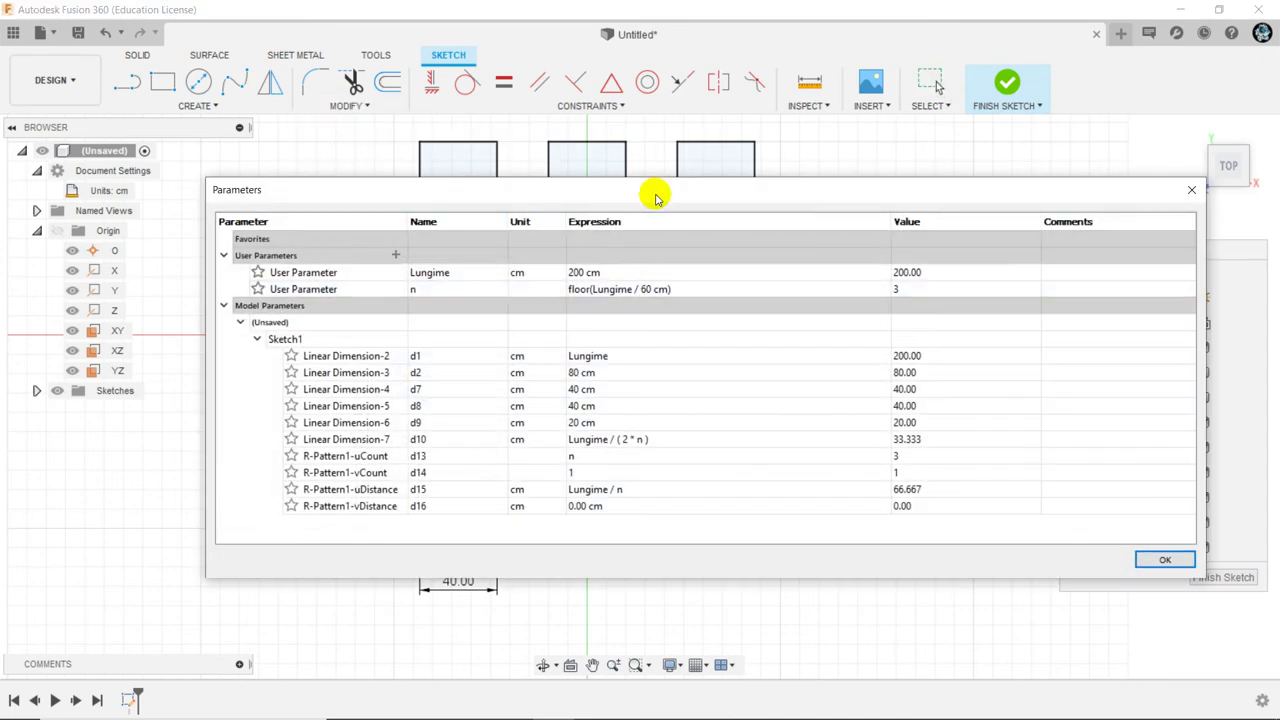
pyautogui.moveTo(651, 194)
pyautogui.mouseDown()
pyautogui.moveTo(675, 381)
pyautogui.moveTo(674, 530)
pyautogui.mouseUp()
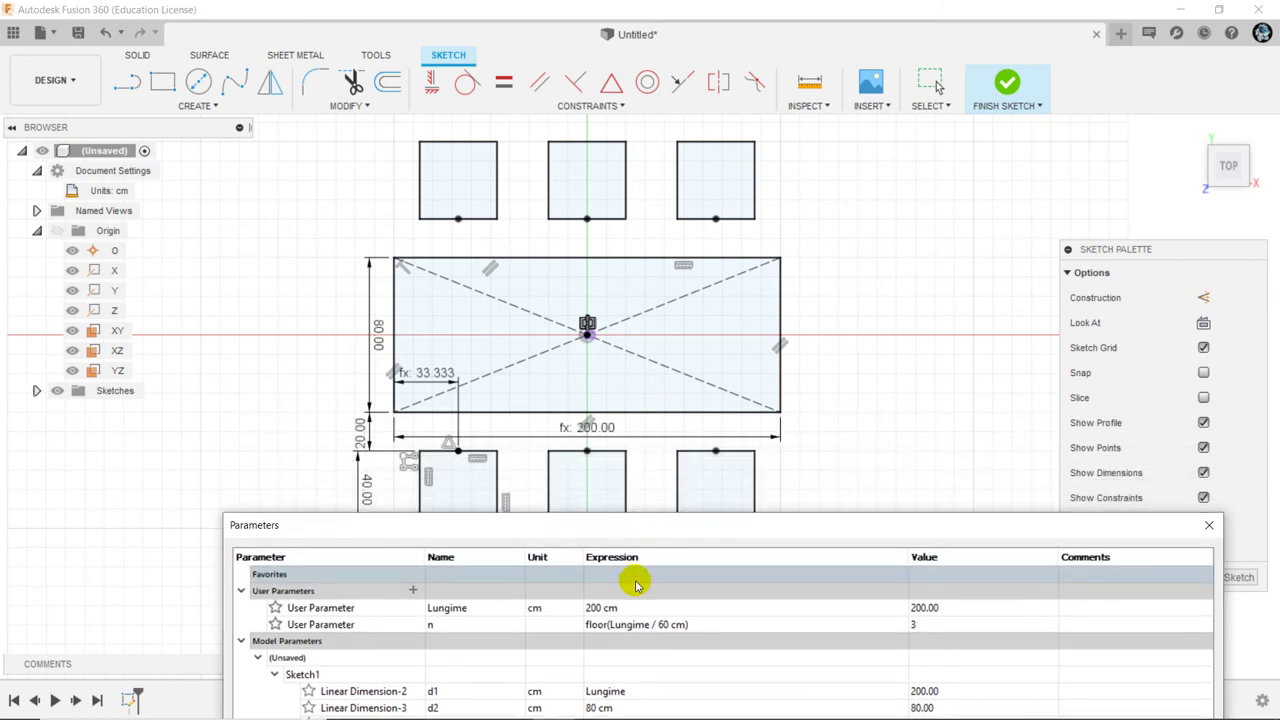
pyautogui.doubleClick(613, 610)
pyautogui.write('90')
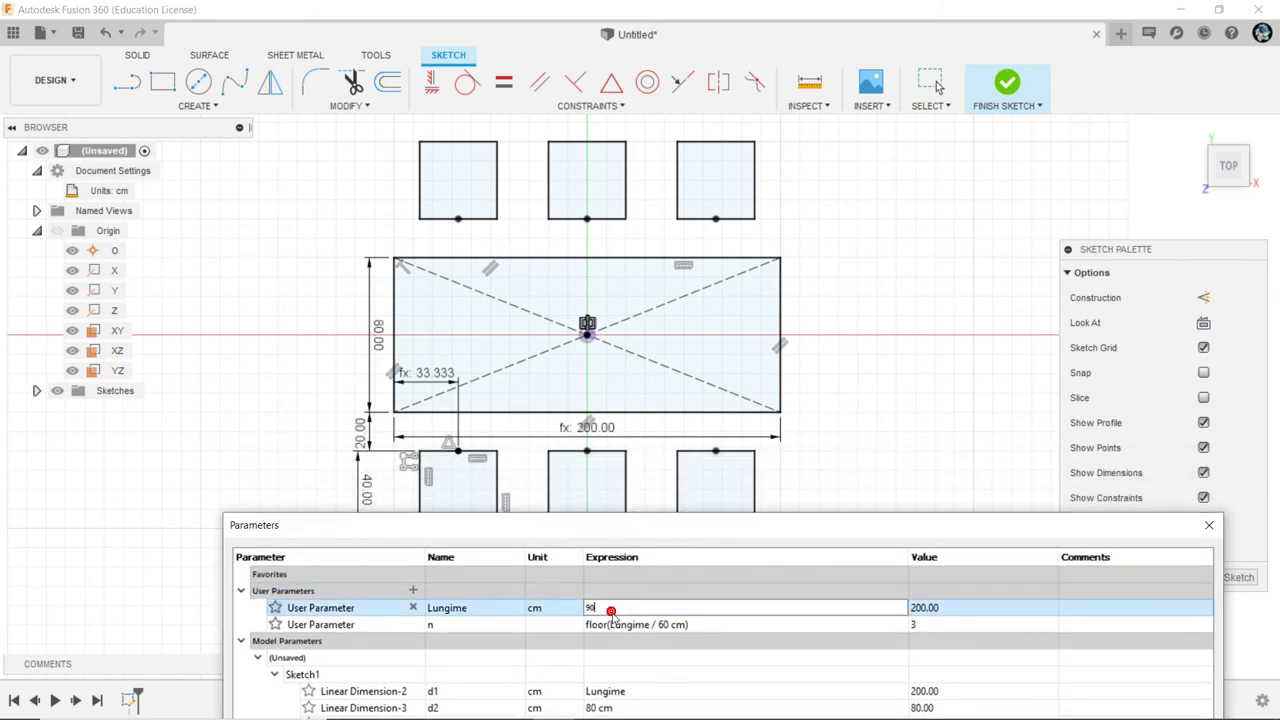
pyautogui.press('Return')
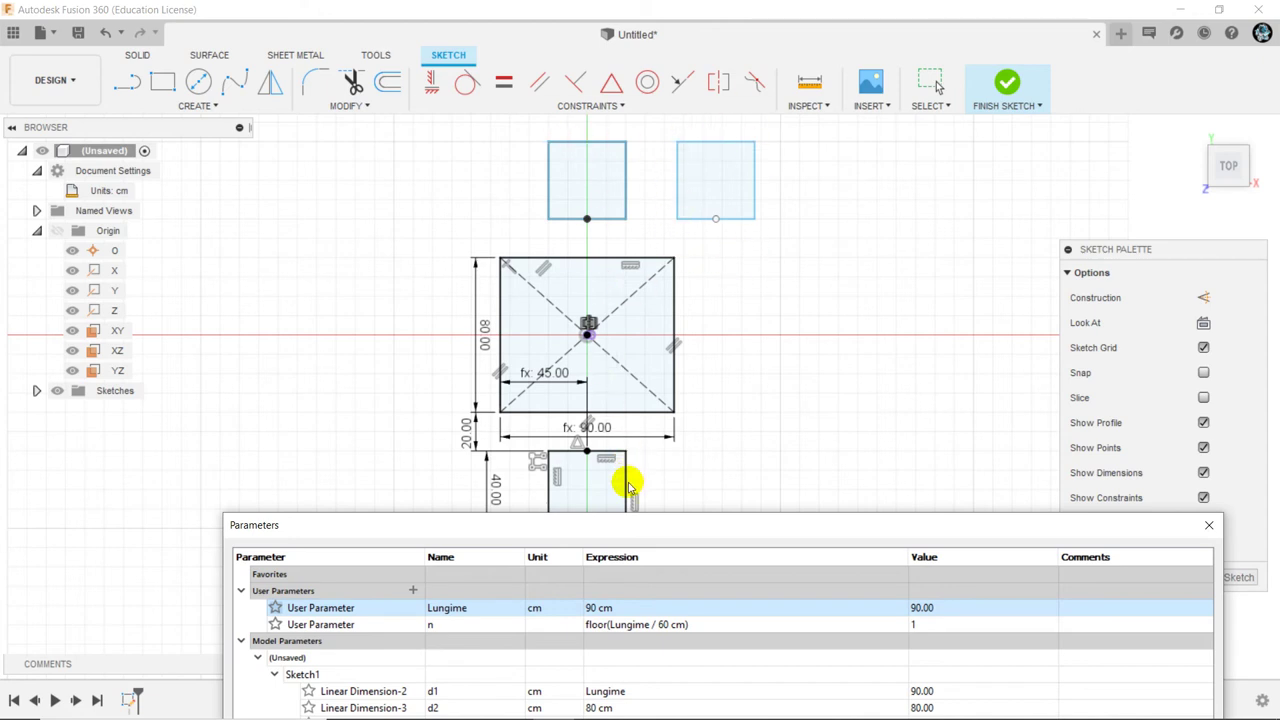
pyautogui.click(597, 608)
pyautogui.write('240')
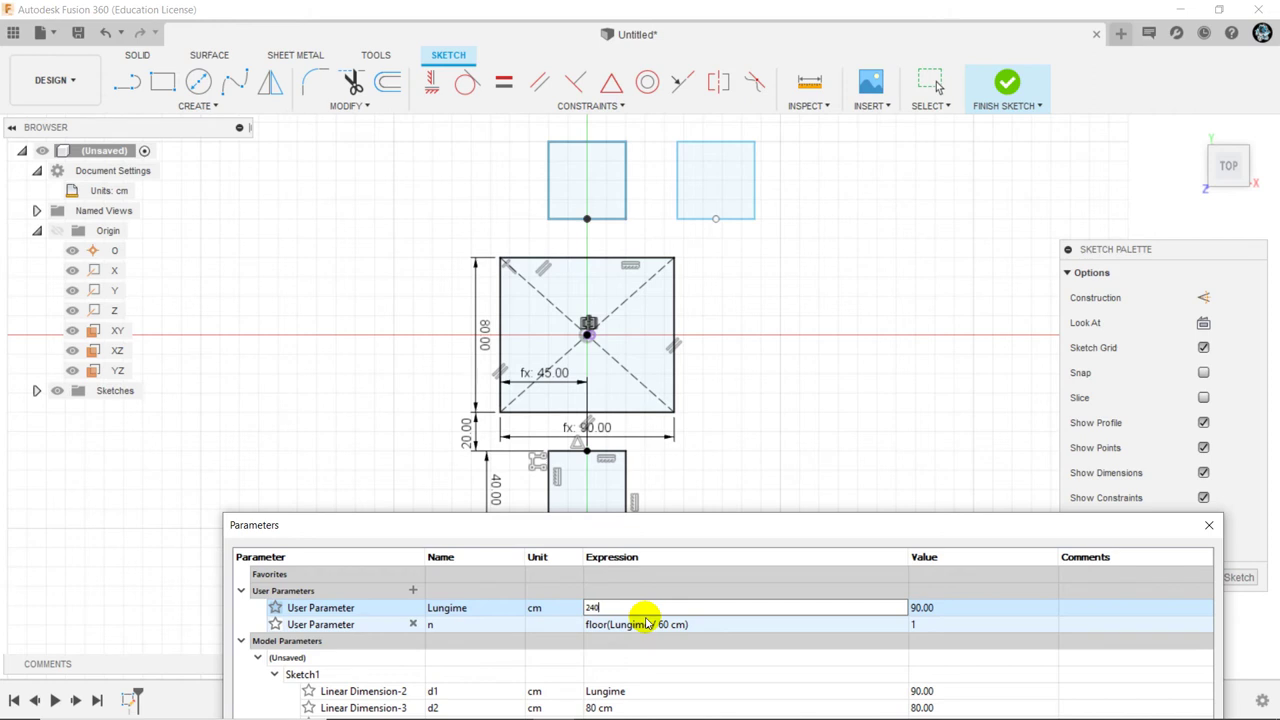
pyautogui.press('Return')
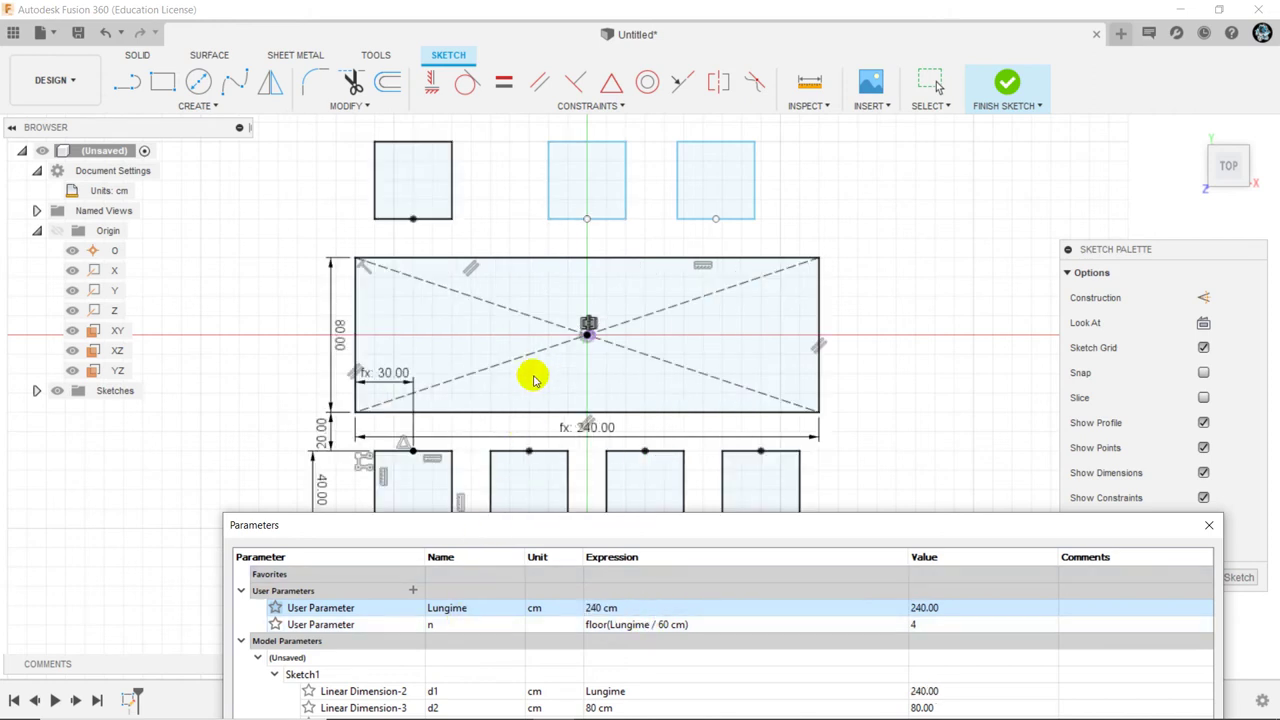
pyautogui.press('Escape')
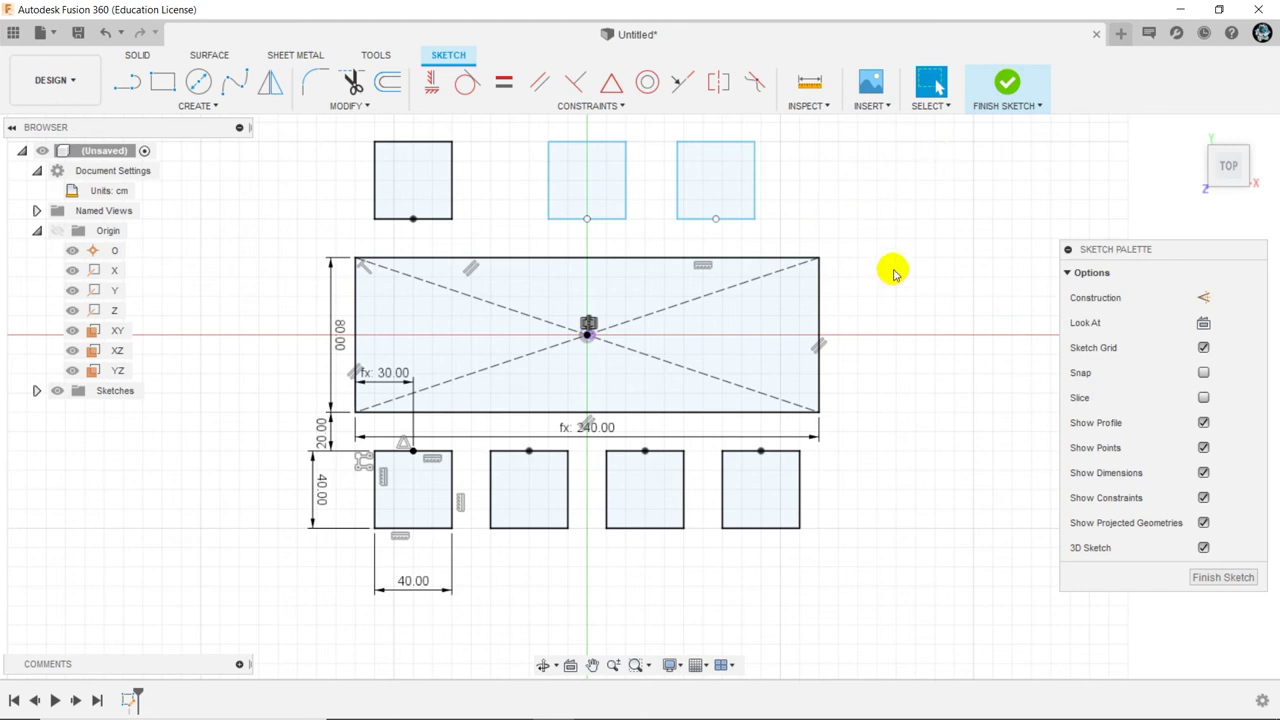
# Undo the Lungime change and seat pattern, leaving one chair square, then finish the sketch
pyautogui.click(108, 34)
pyautogui.click(110, 36)
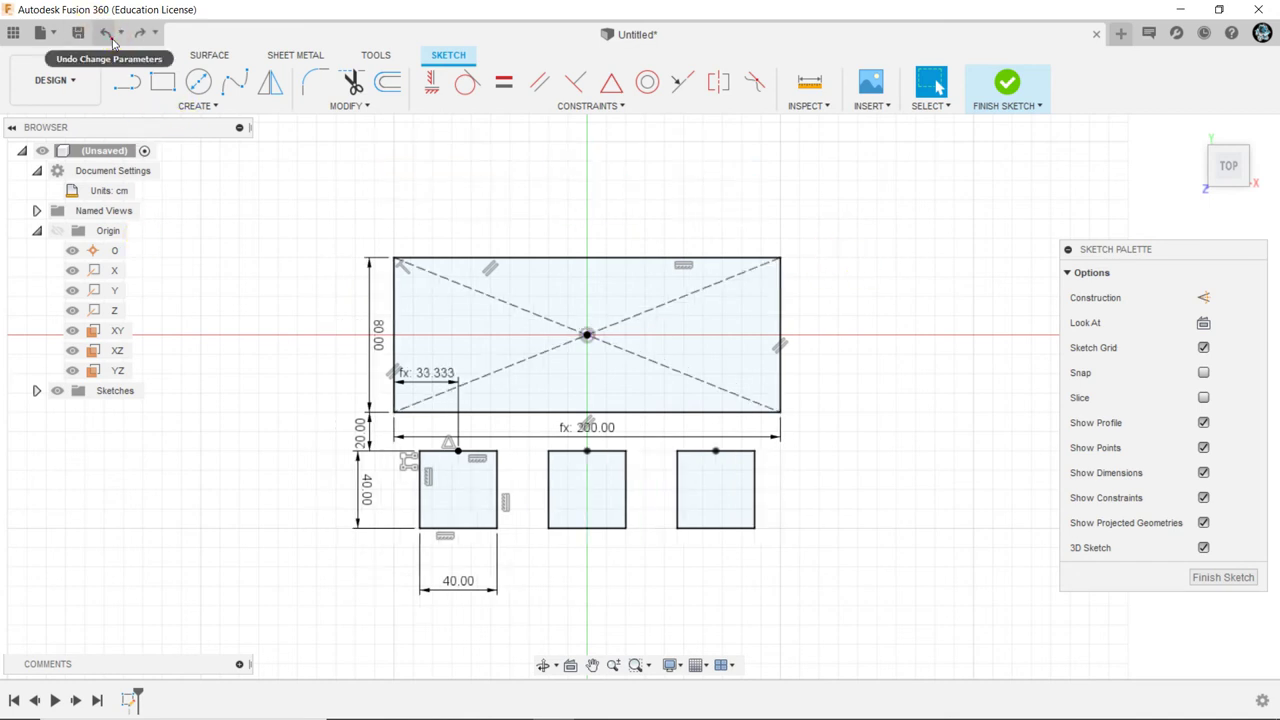
pyautogui.click(108, 34)
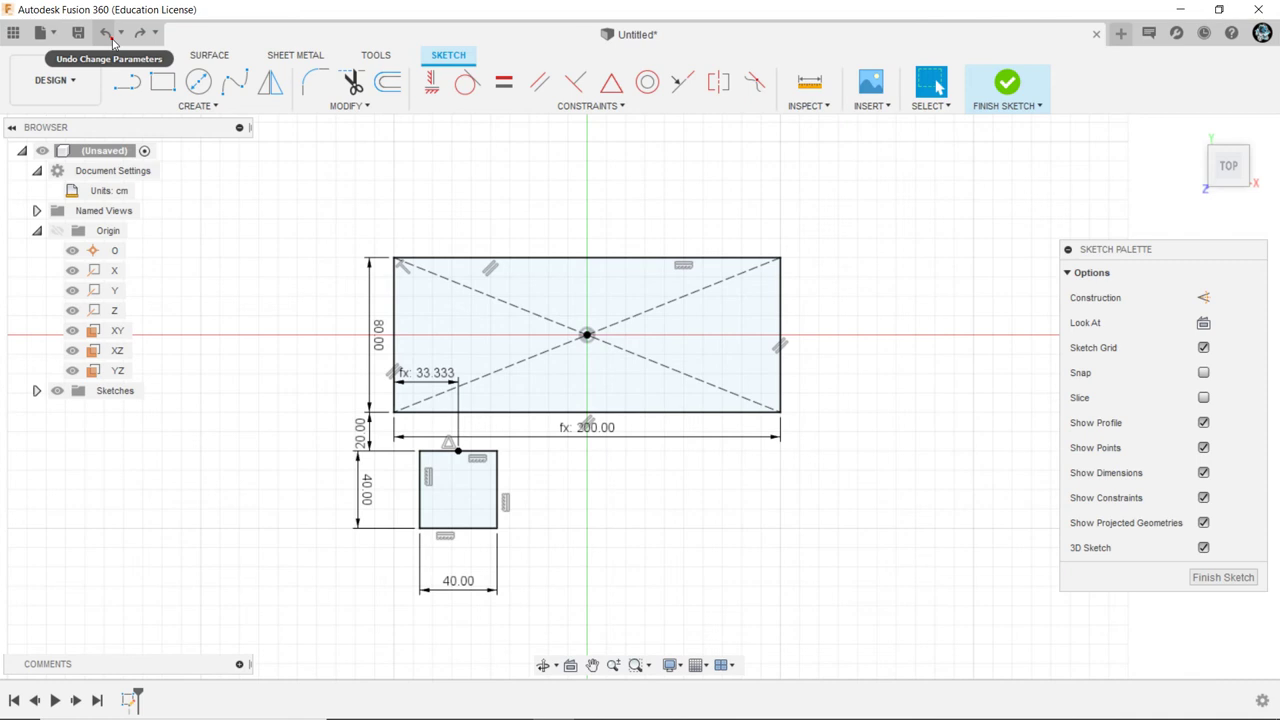
pyautogui.click(1005, 80)
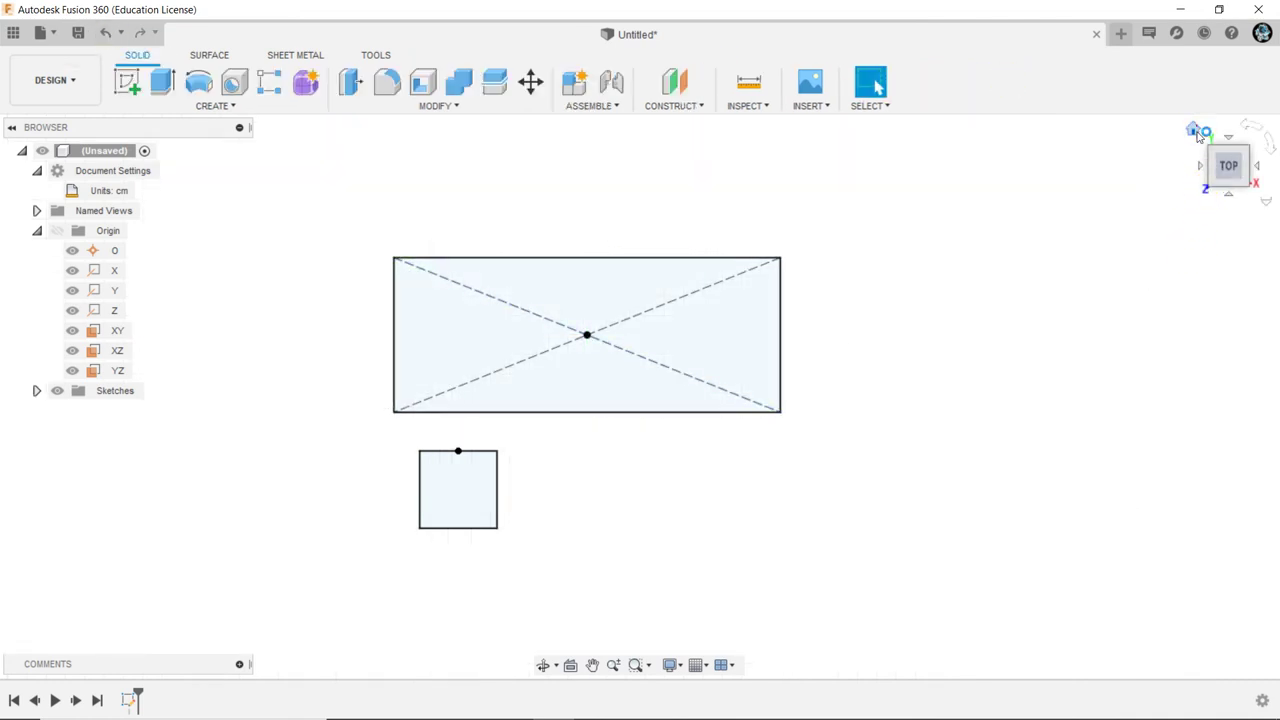
pyautogui.keyDown('shift'); pyautogui.moveTo(920, 281); pyautogui.dragTo(645, 358, button='middle'); pyautogui.keyUp('shift')
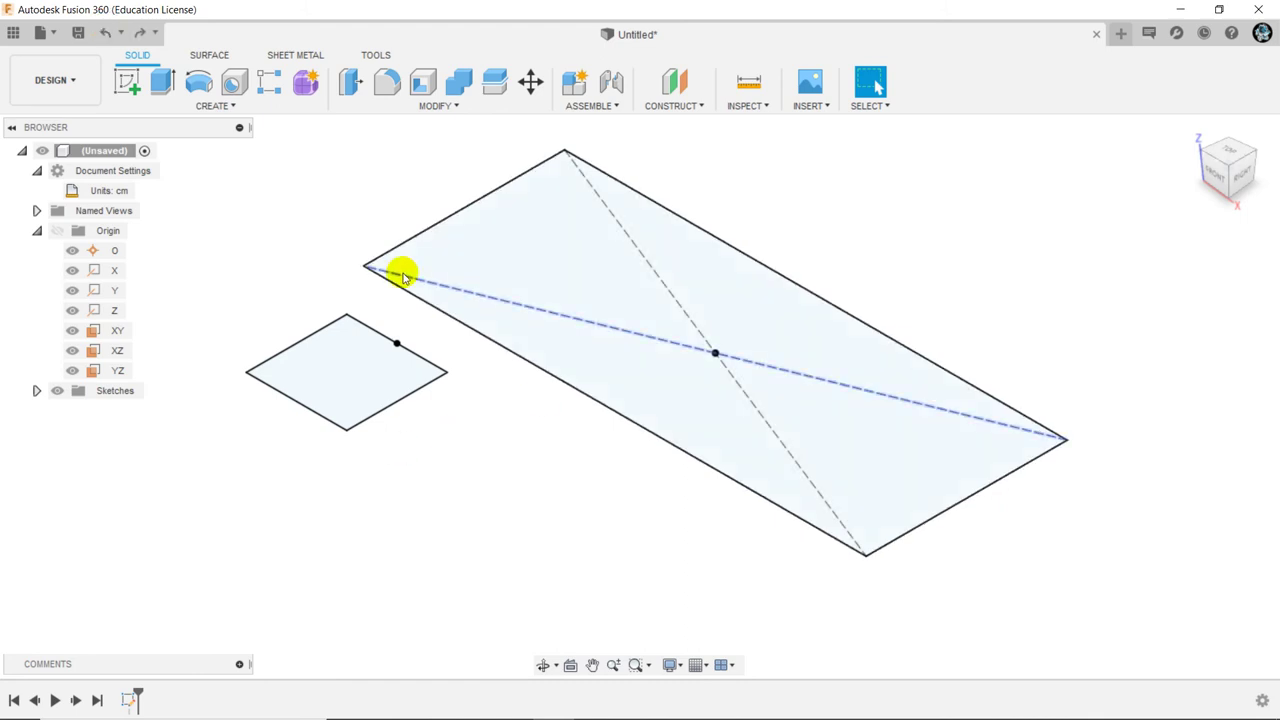
# Extrude the table rectangle 2 cm thick from an offset plane 80 cm up
pyautogui.click(167, 88)
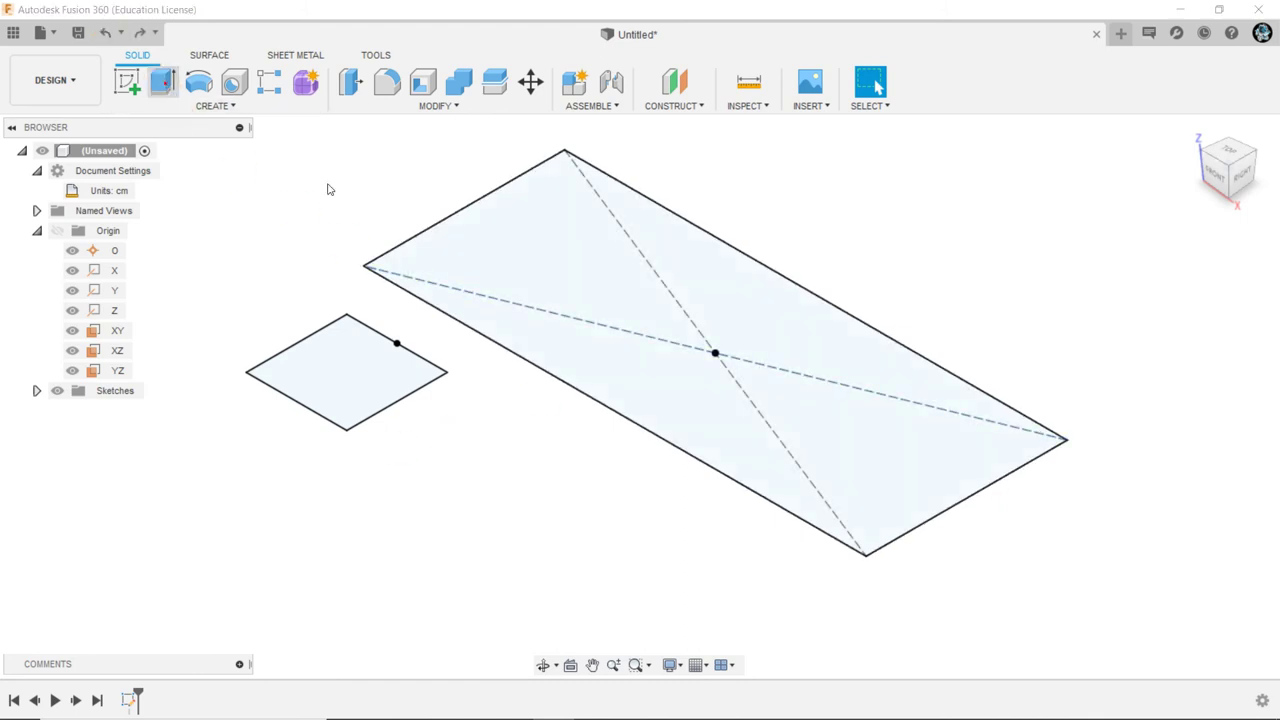
pyautogui.click(563, 286)
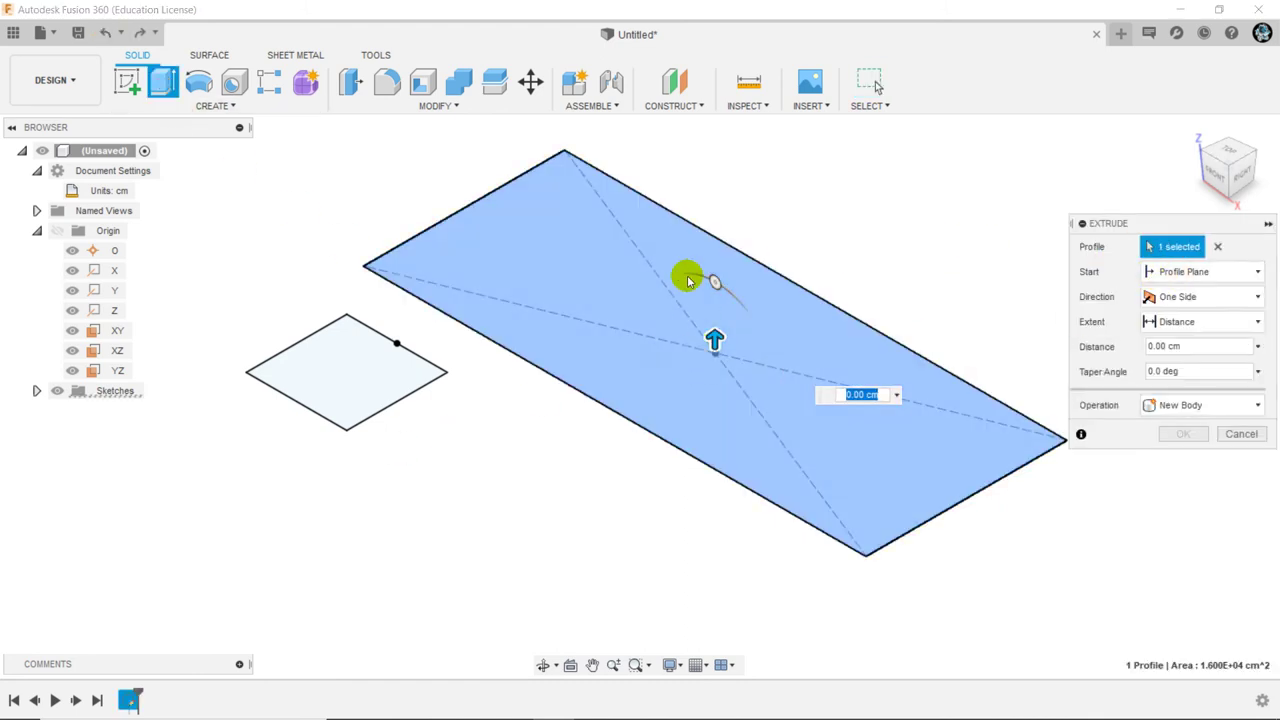
pyautogui.click(861, 394)
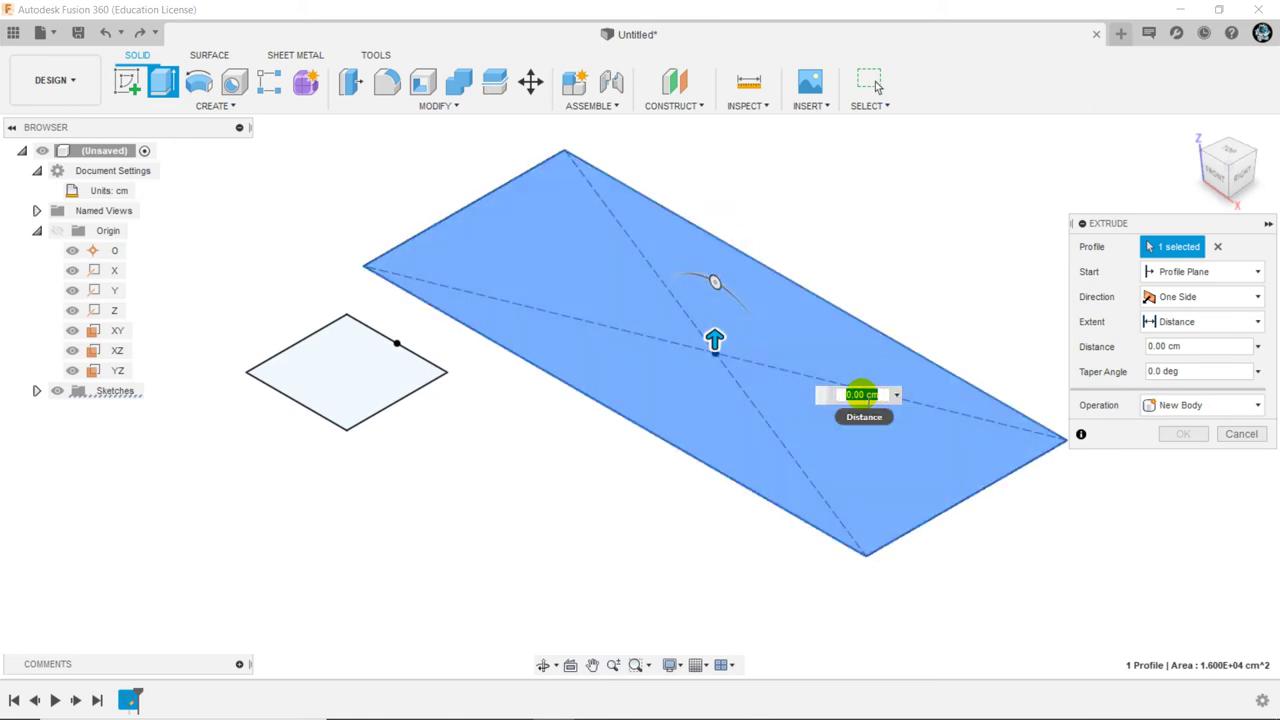
pyautogui.click(1215, 271)
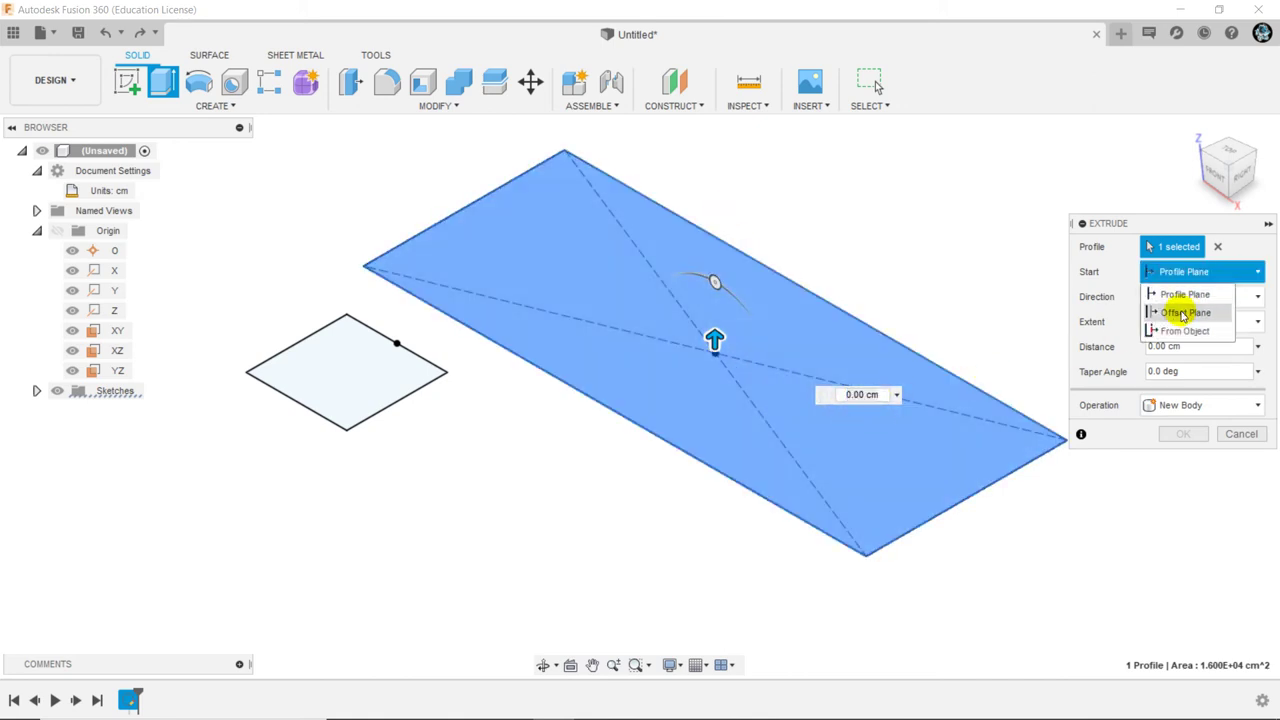
pyautogui.click(1181, 318)
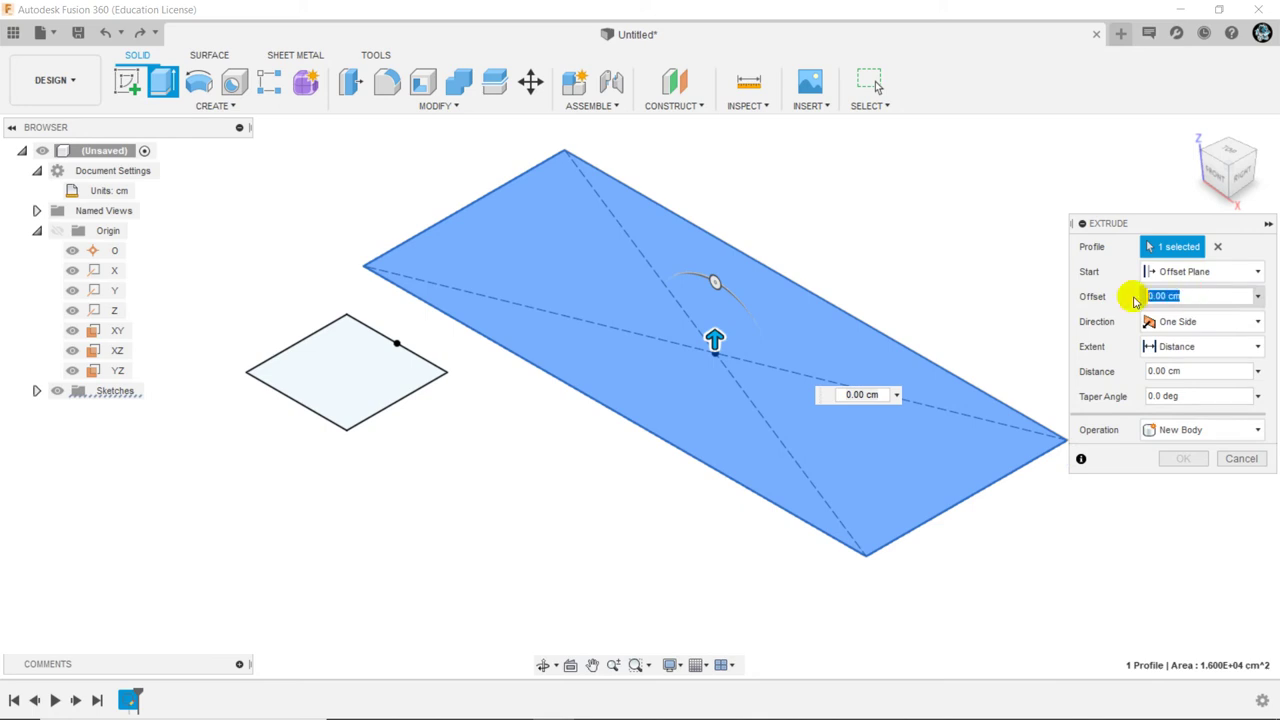
pyautogui.write('80')
pyautogui.press('Return')
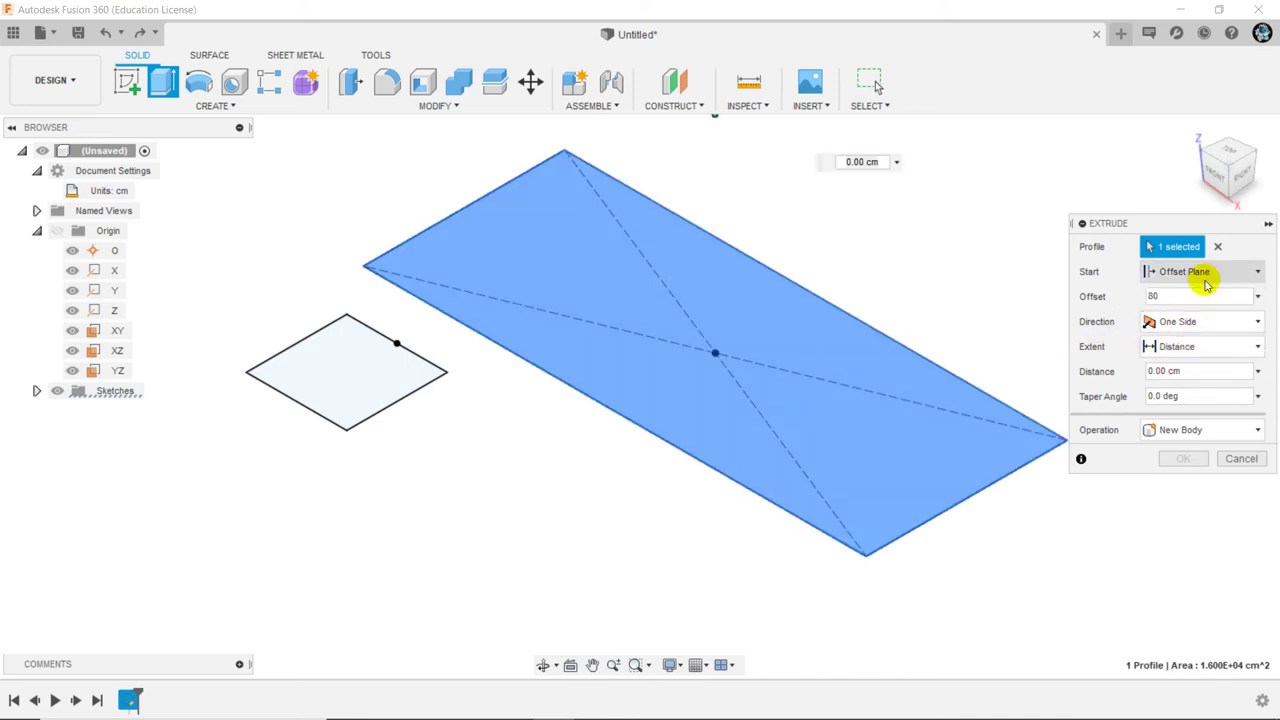
pyautogui.click(1199, 374)
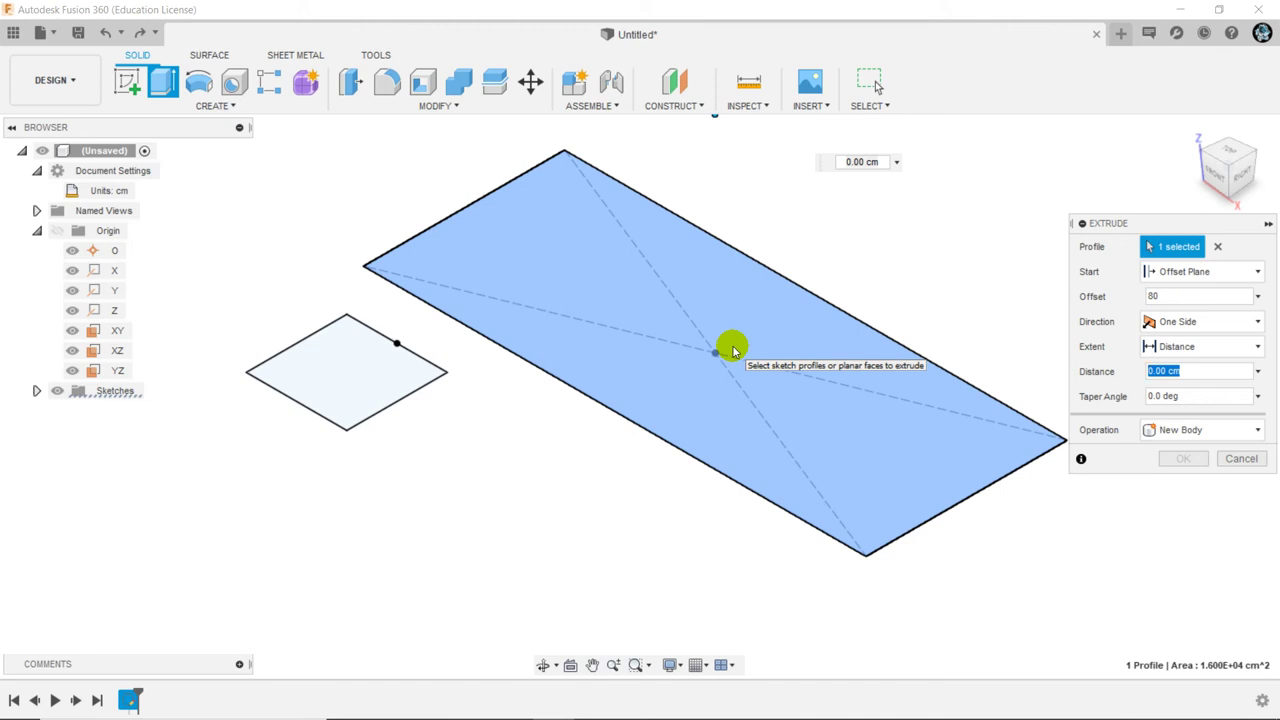
pyautogui.write('2')
pyautogui.press('Return')
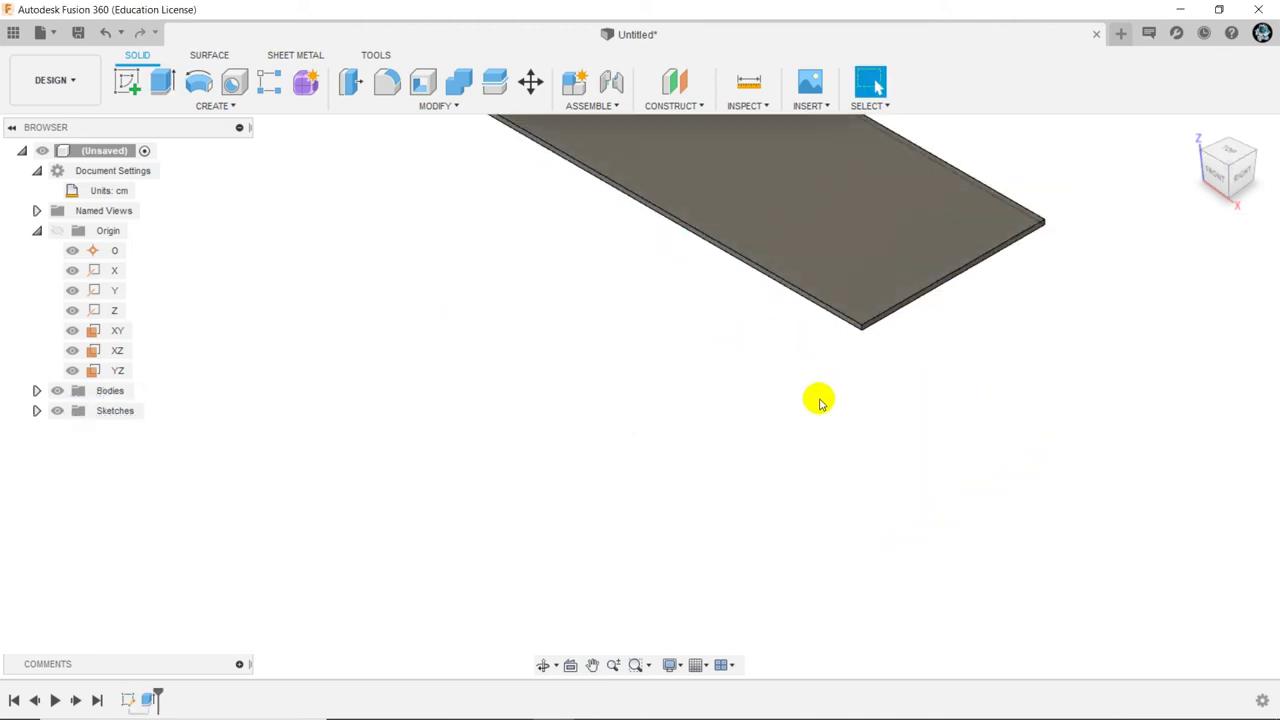
# Unhide Sketch1 in the Browser so it shows beneath the table top, then start an extrusion
pyautogui.scroll(-2, 816, 410)
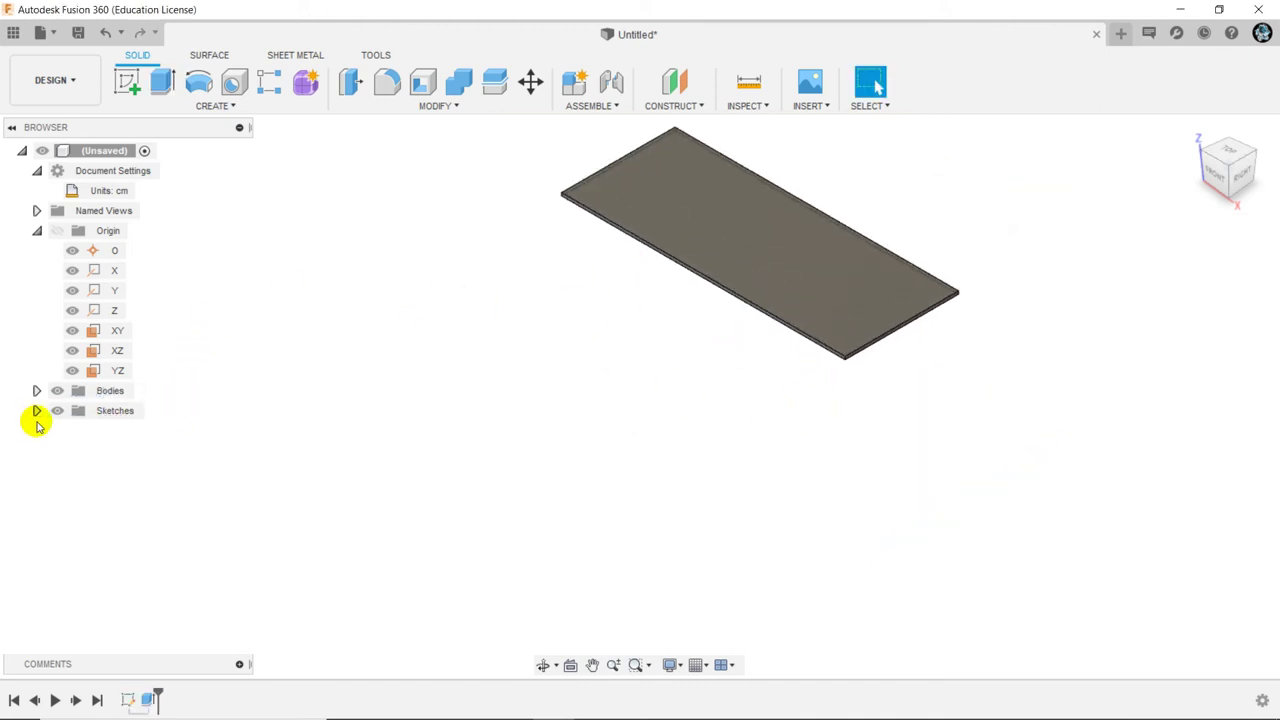
pyautogui.click(36, 410)
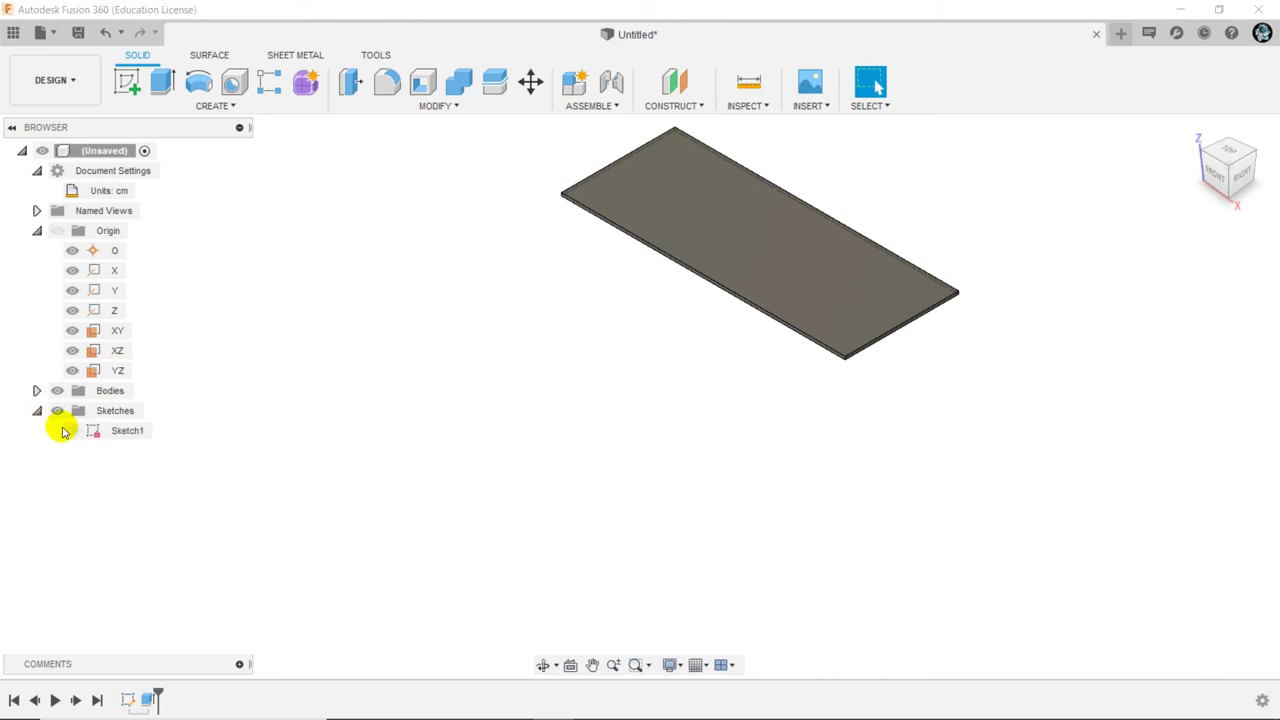
pyautogui.click(66, 431)
pyautogui.click(72, 431)
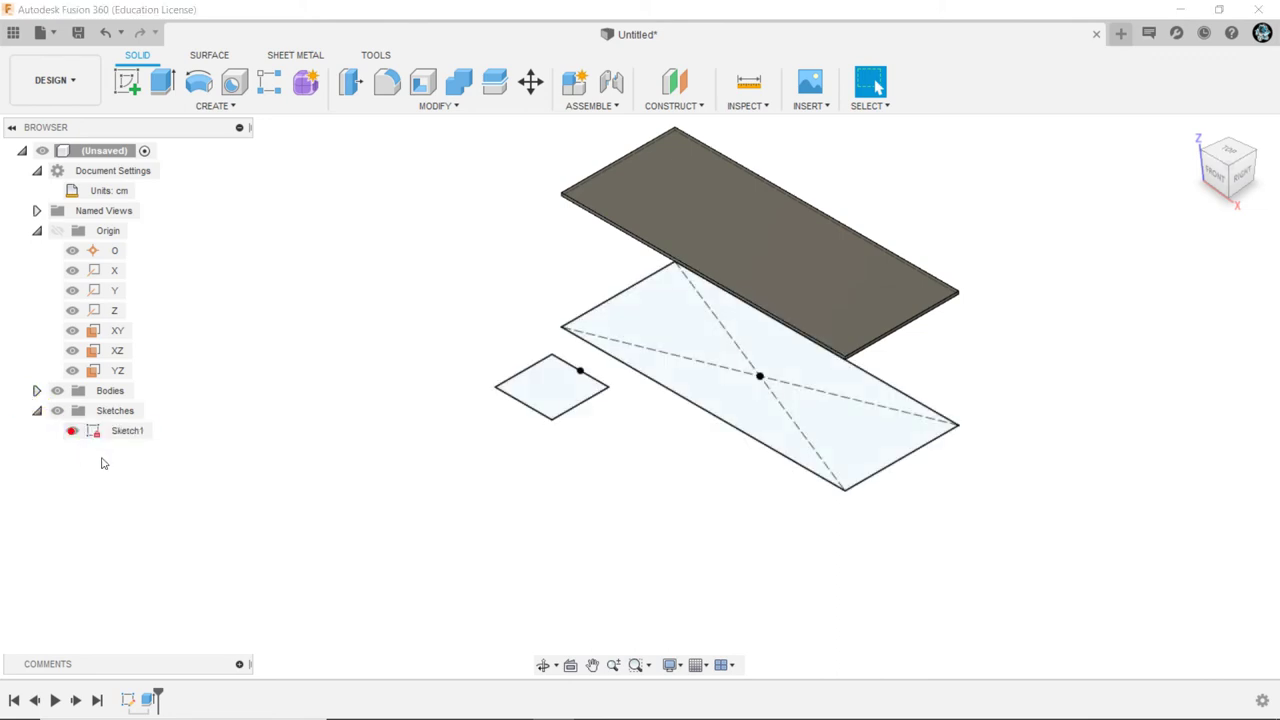
pyautogui.moveTo(608, 450)
pyautogui.keyDown('shift'); pyautogui.mouseDown(button='middle')
pyautogui.moveTo(594, 423)
pyautogui.moveTo(603, 429)
pyautogui.mouseUp(button='middle'); pyautogui.keyUp('shift')
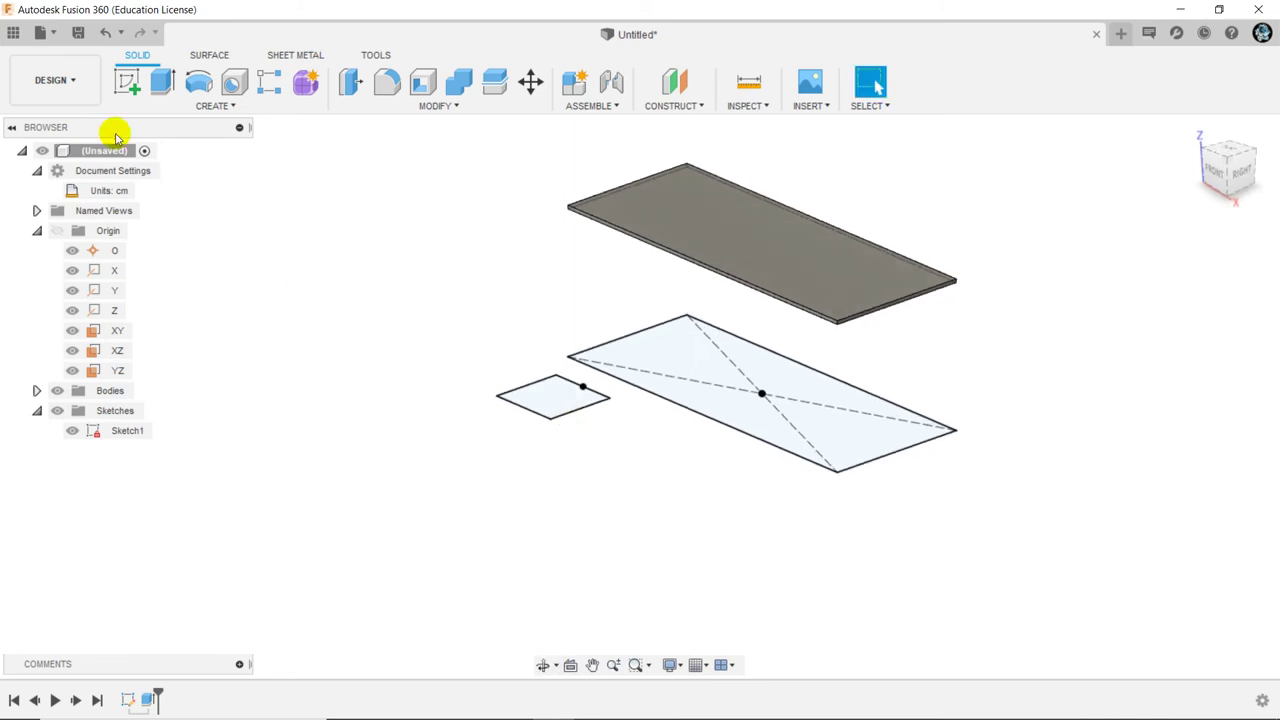
pyautogui.click(163, 81)
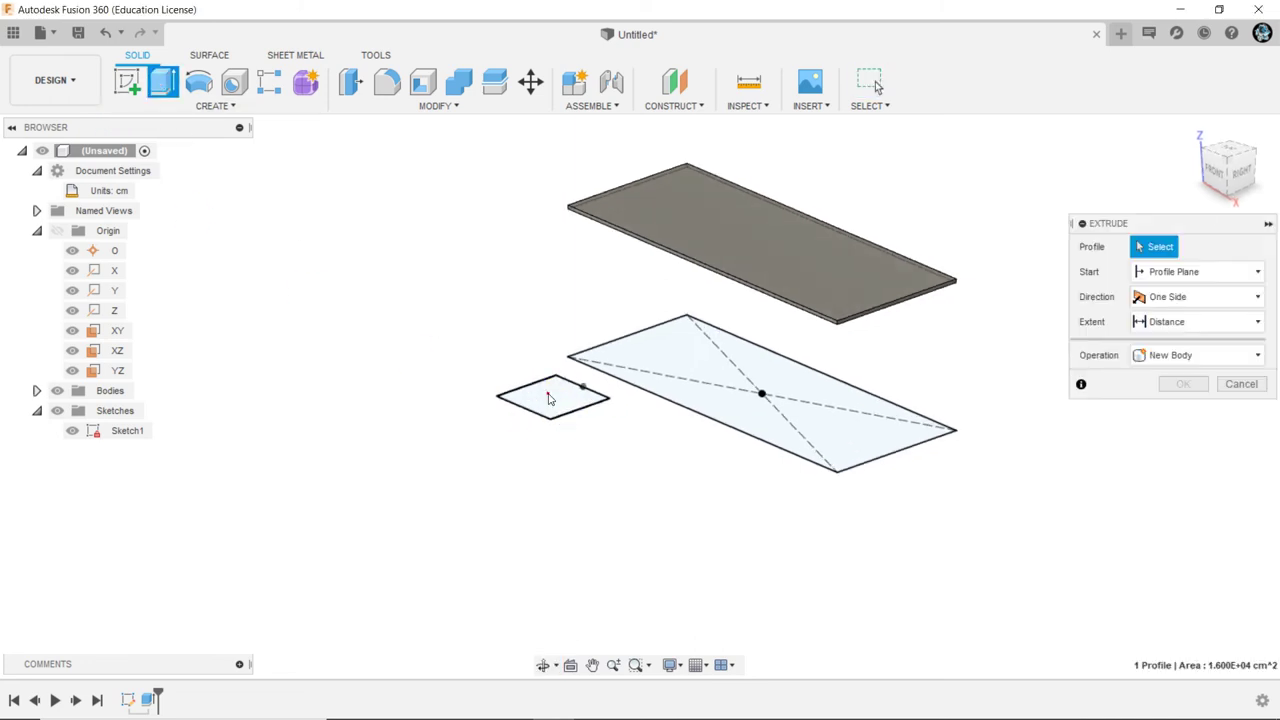
# Extrude the small chair square 2 cm thick from an offset plane 40 cm up
pyautogui.click(549, 398)
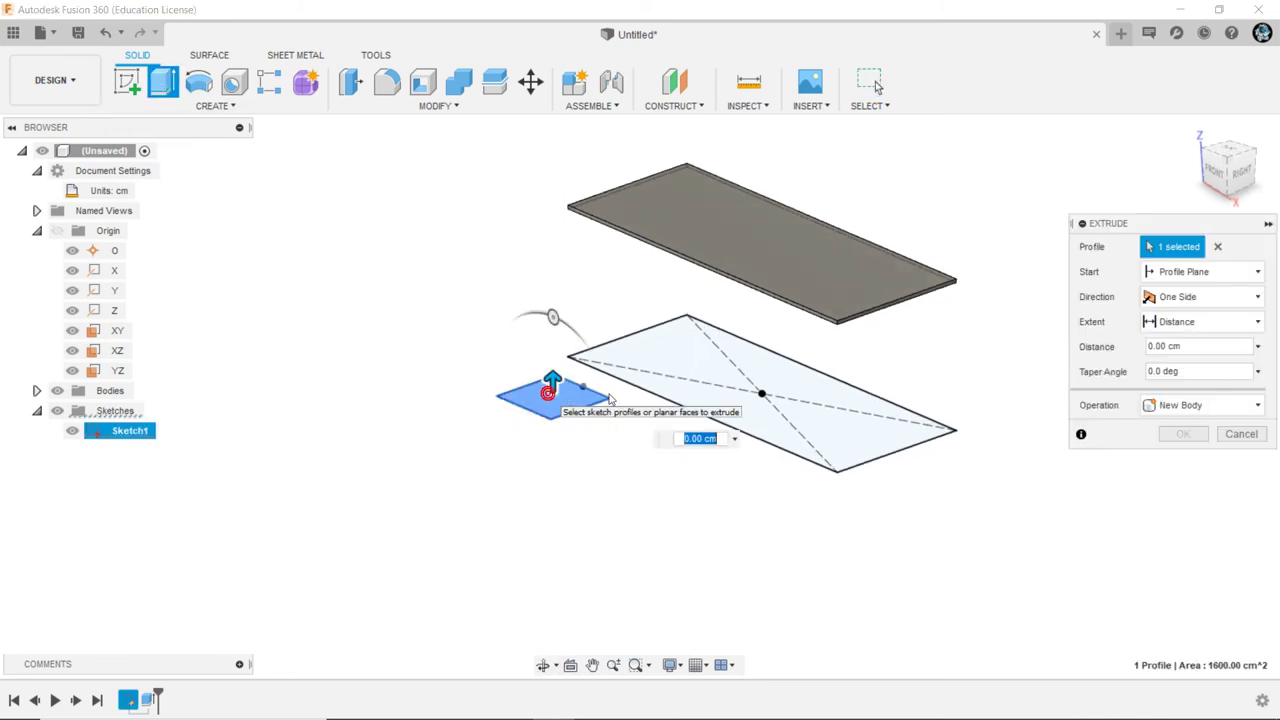
pyautogui.click(1205, 272)
pyautogui.click(1160, 320)
pyautogui.click(1193, 297)
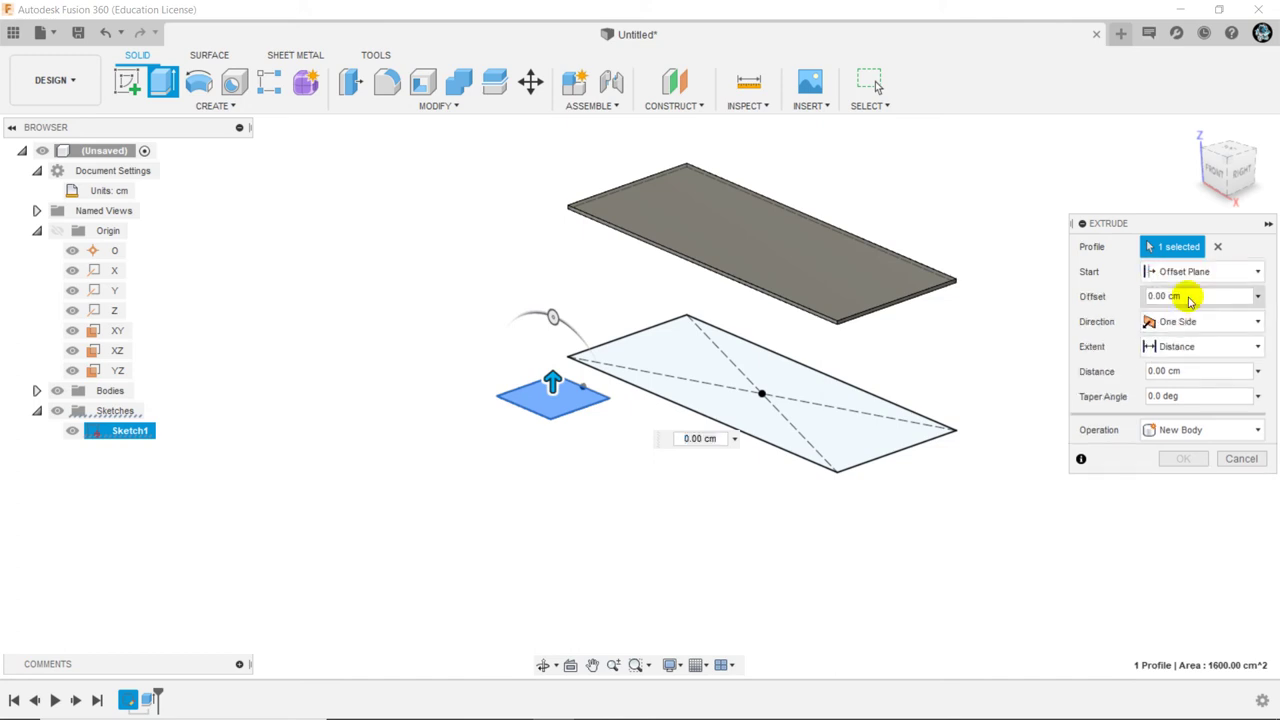
pyautogui.doubleClick(1207, 300)
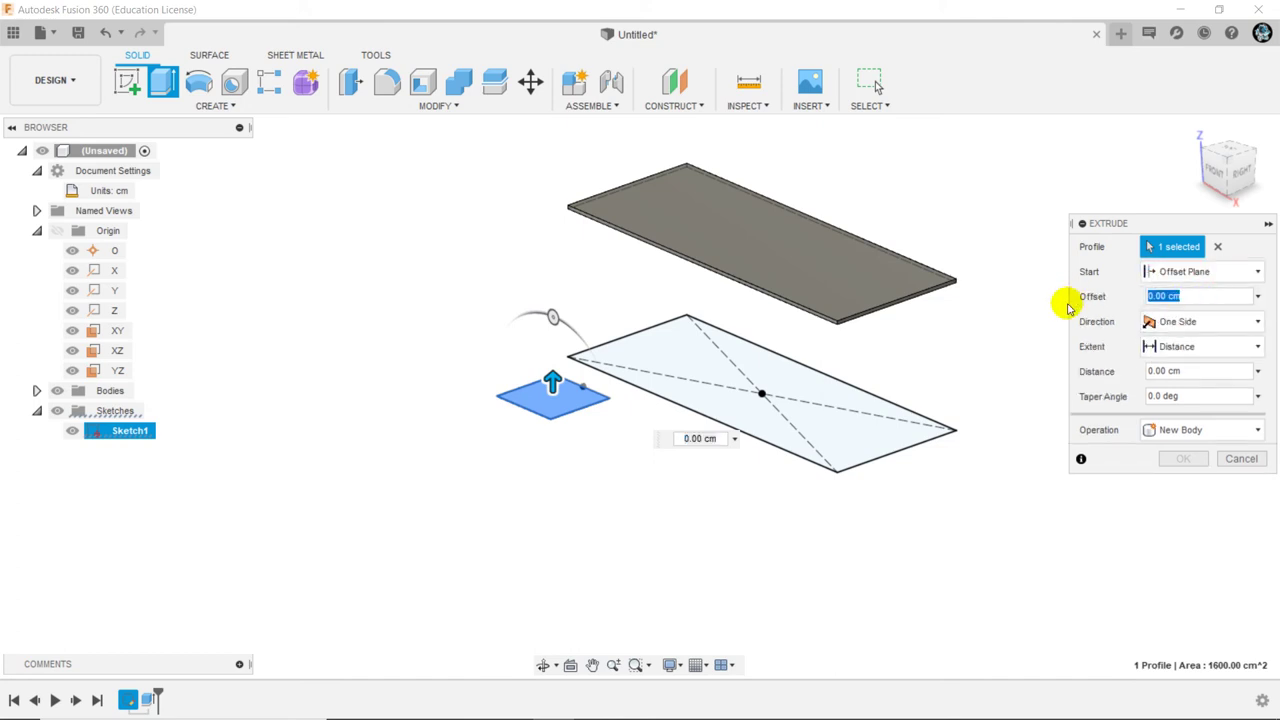
pyautogui.write('40')
pyautogui.press('Return')
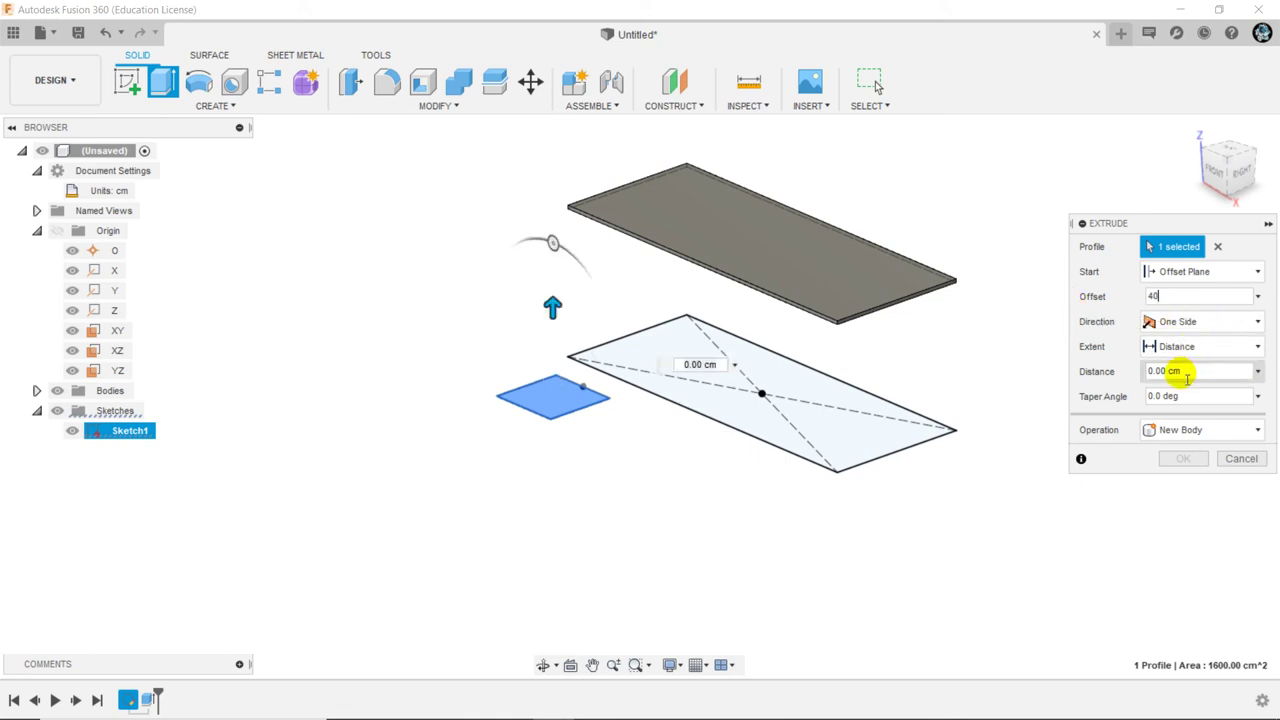
pyautogui.click(1195, 374)
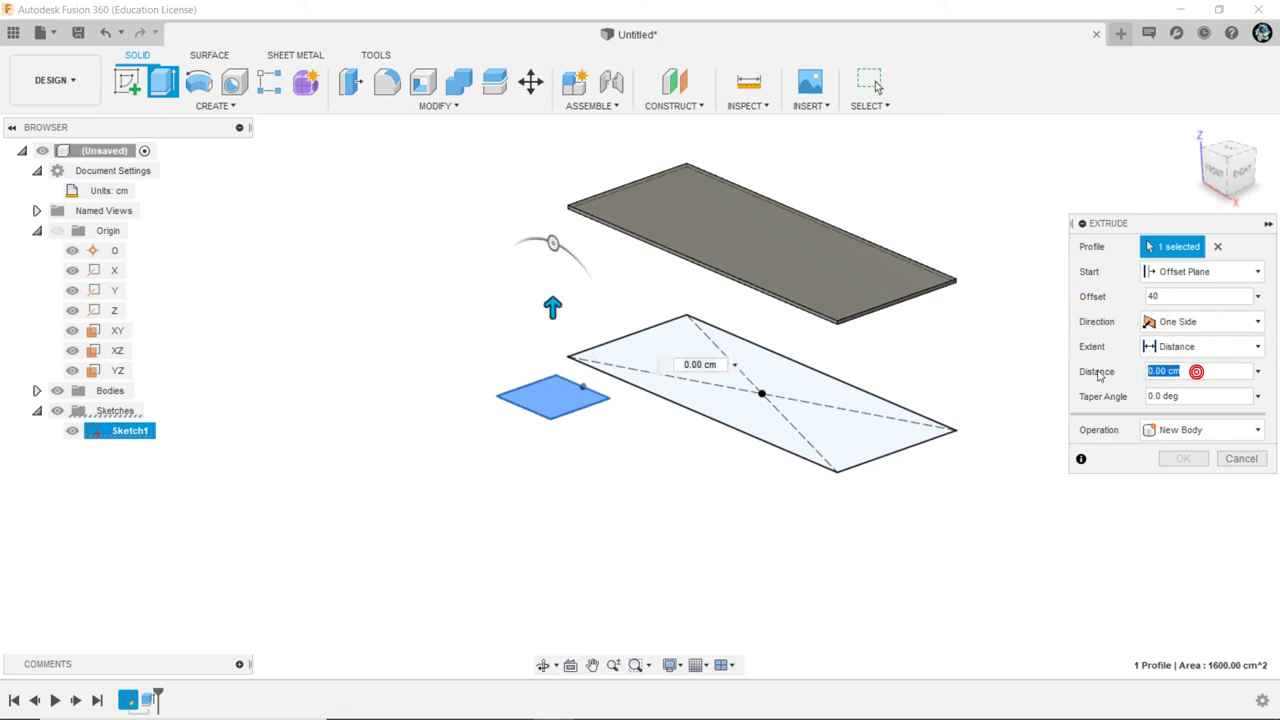
pyautogui.write('2')
pyautogui.press('Return')
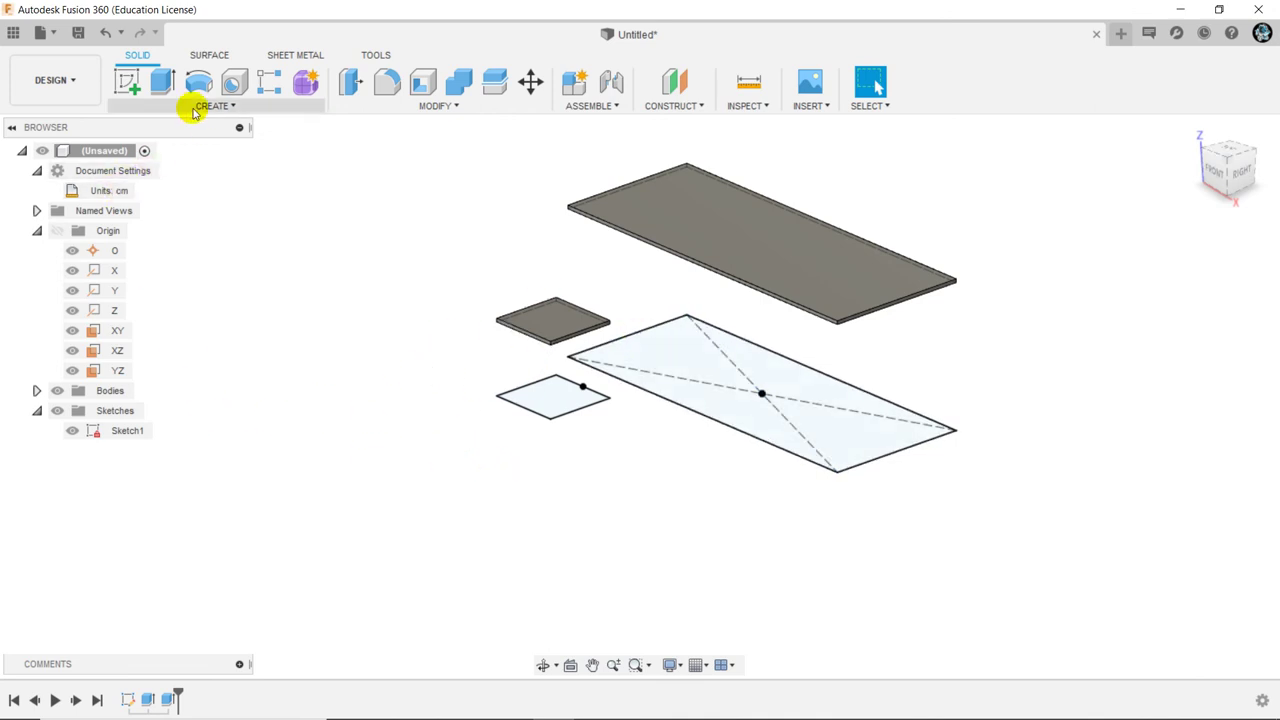
# Set up a rectangular body pattern of the seat along the X axis using Spacing
pyautogui.click(228, 105)
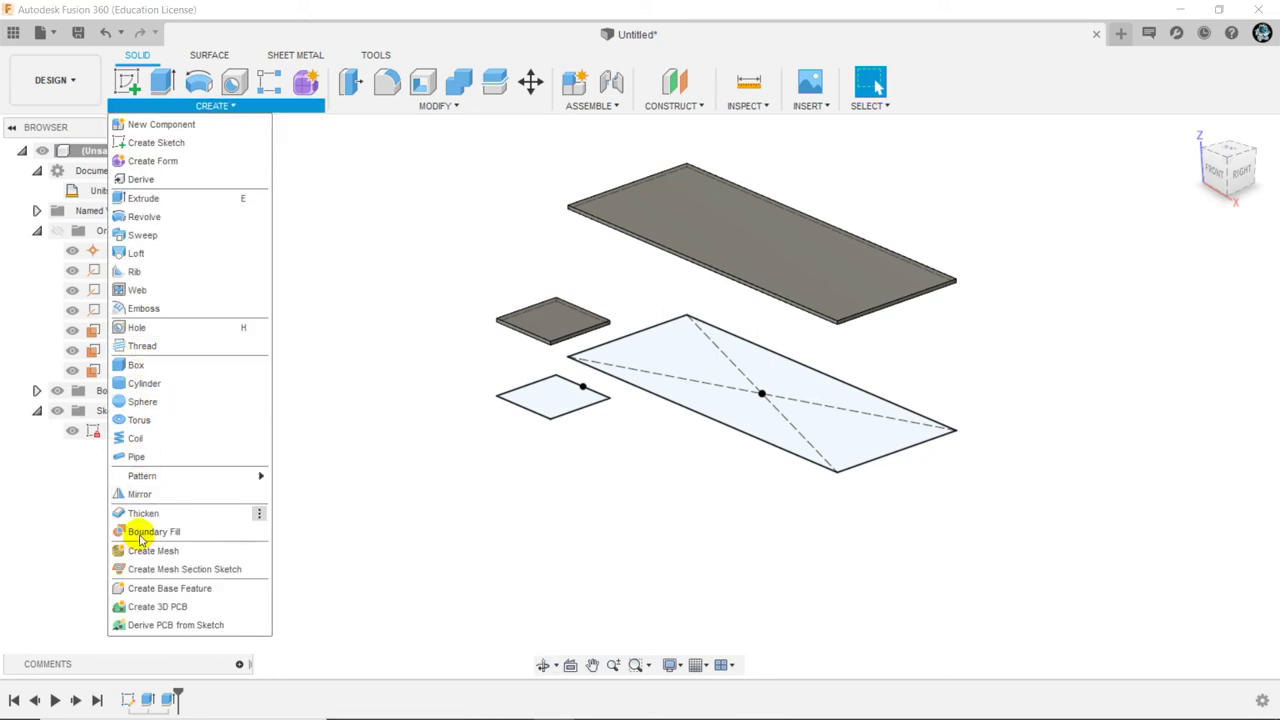
pyautogui.moveTo(142, 476)
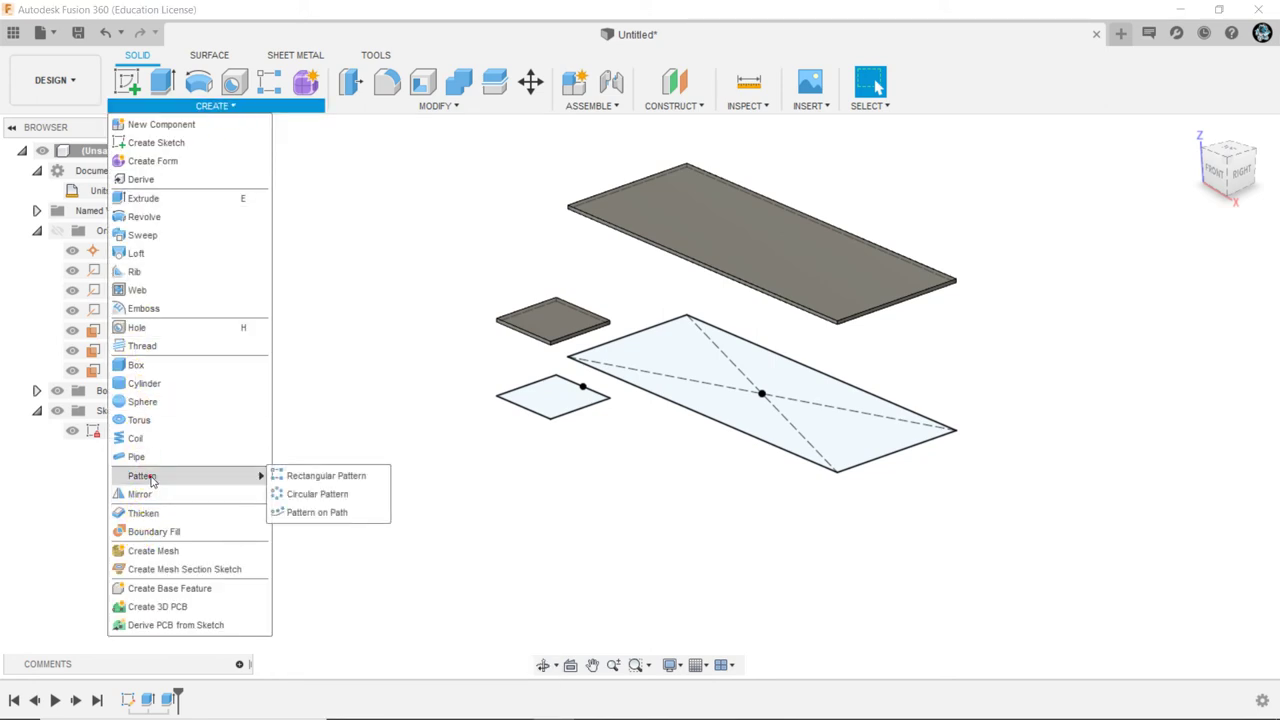
pyautogui.click(342, 477)
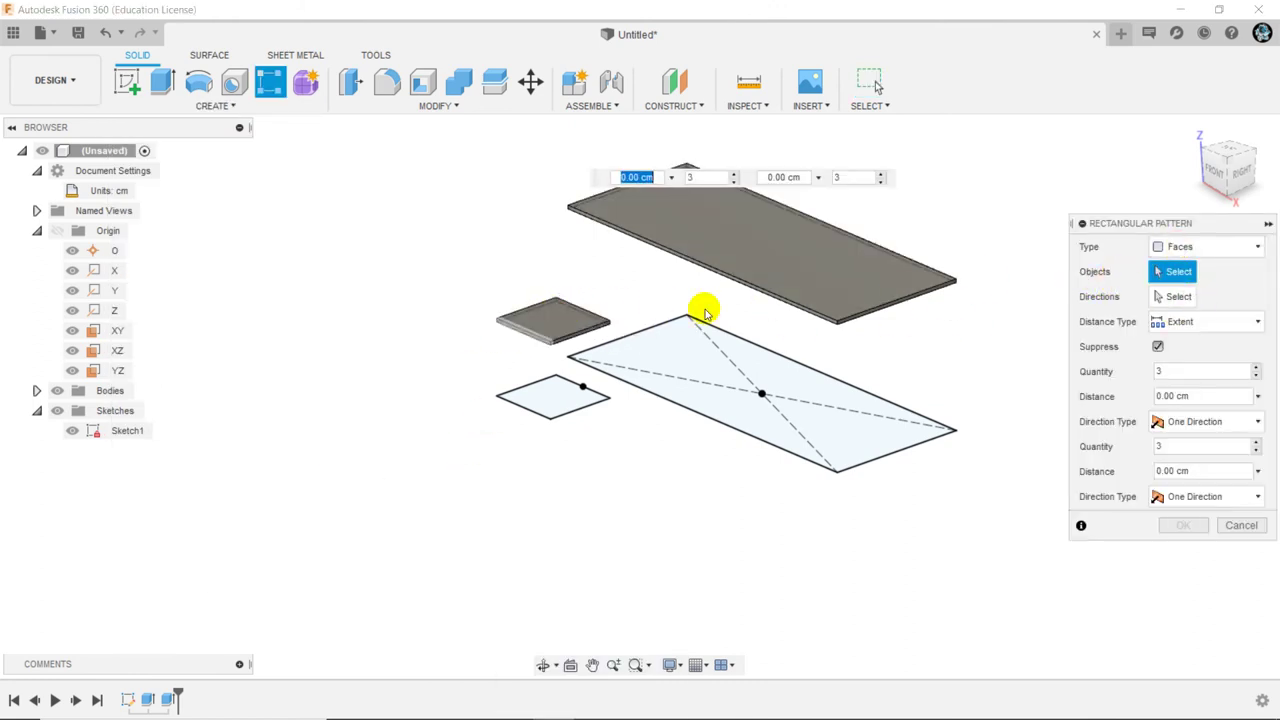
pyautogui.click(1190, 250)
pyautogui.click(1180, 287)
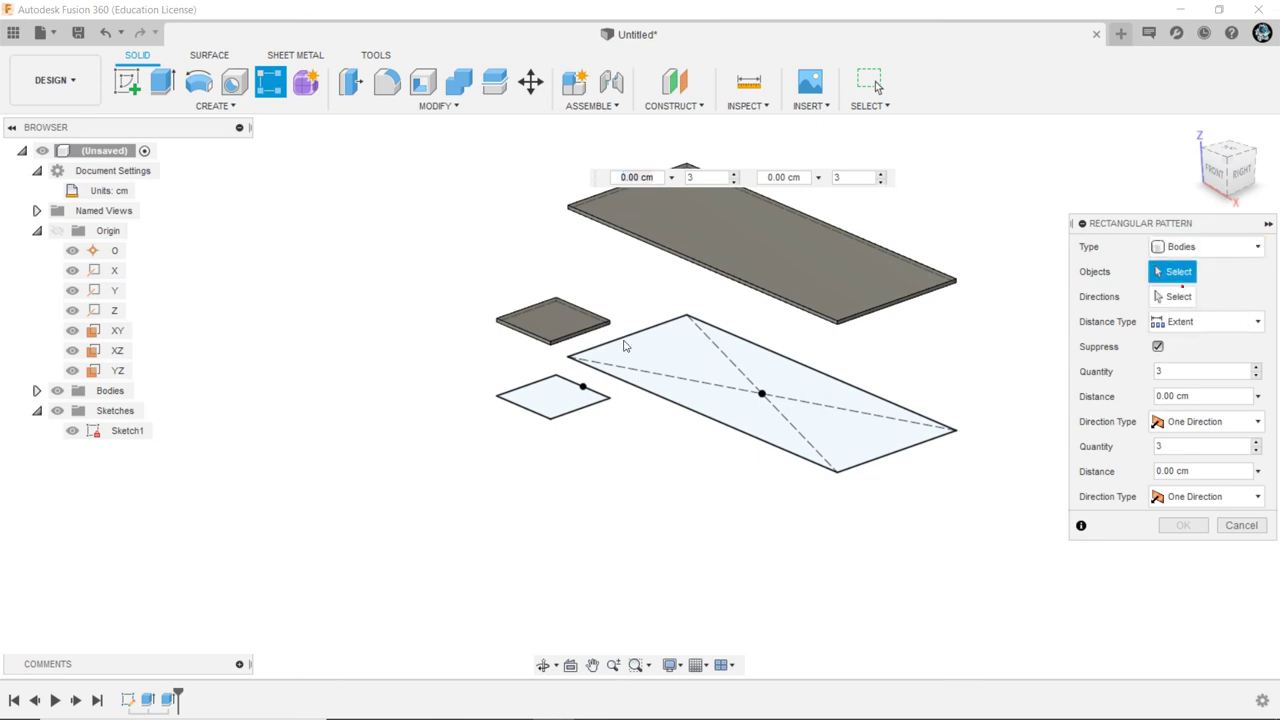
pyautogui.click(545, 325)
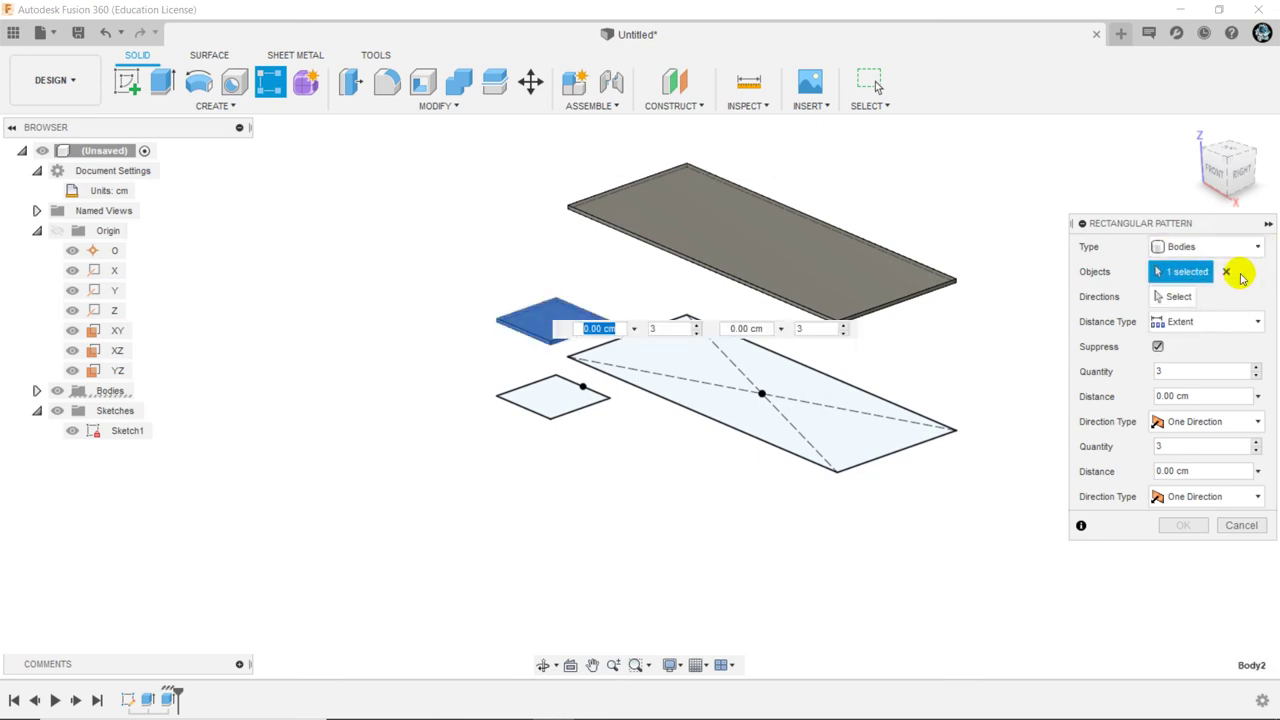
pyautogui.click(1175, 296)
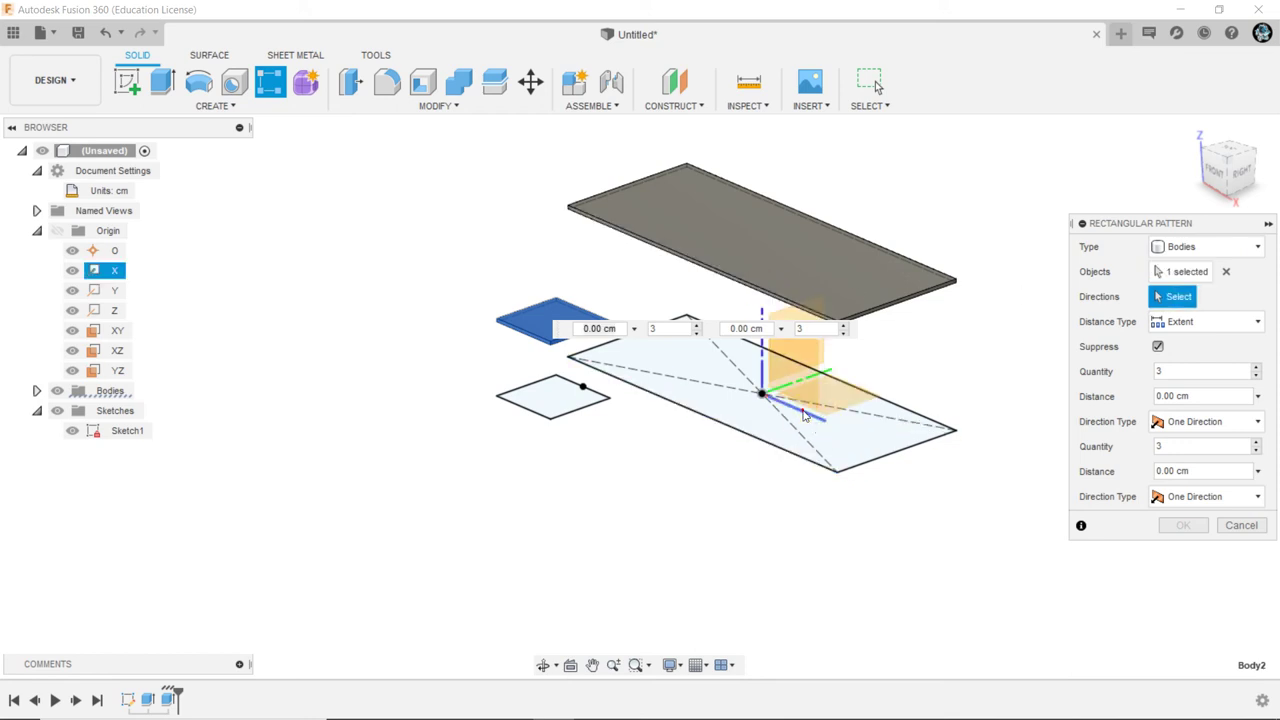
pyautogui.click(806, 409)
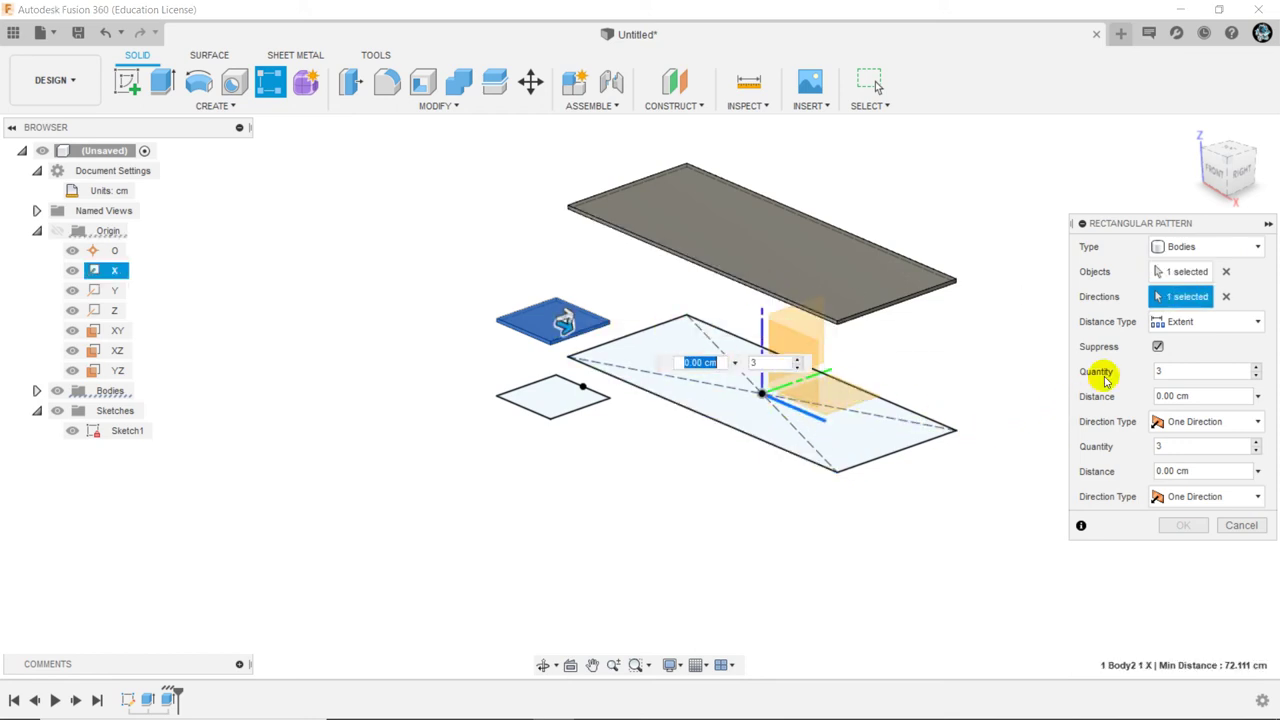
pyautogui.click(1185, 321)
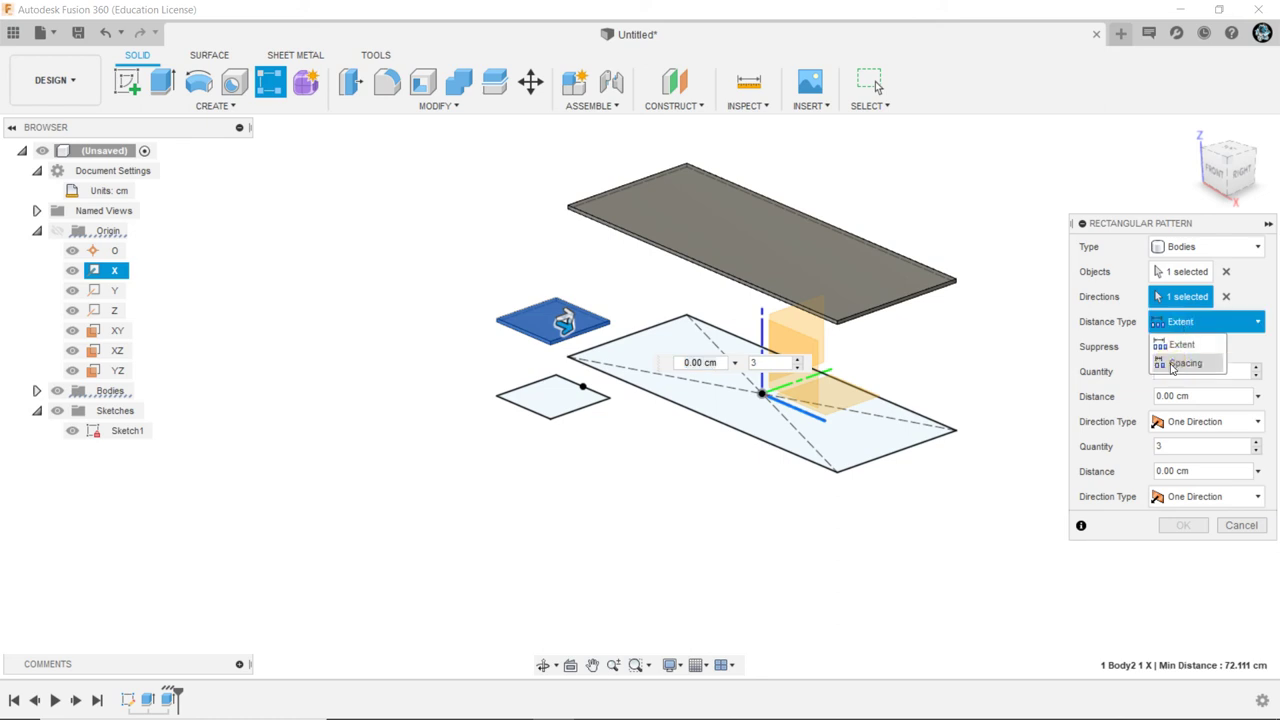
pyautogui.click(1185, 363)
# Set quantity n and spacing Lungime/n, and confirm the seat pattern
pyautogui.click(1158, 371)
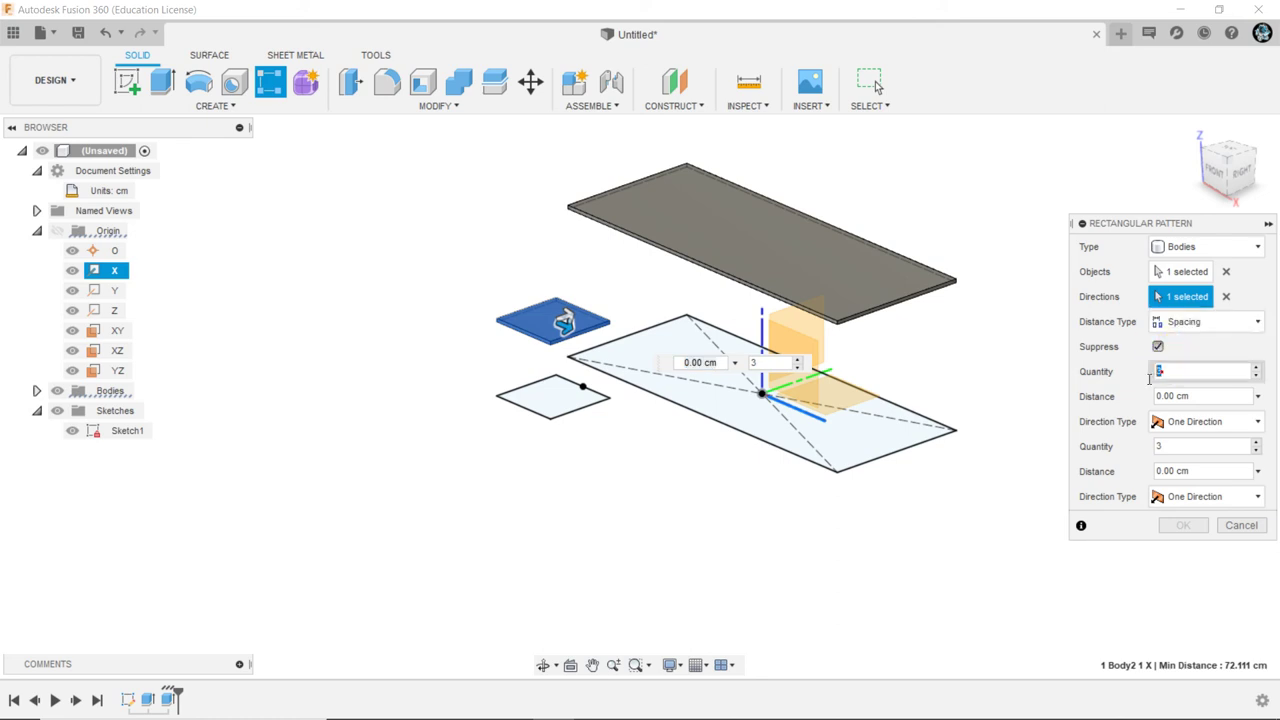
pyautogui.write('n')
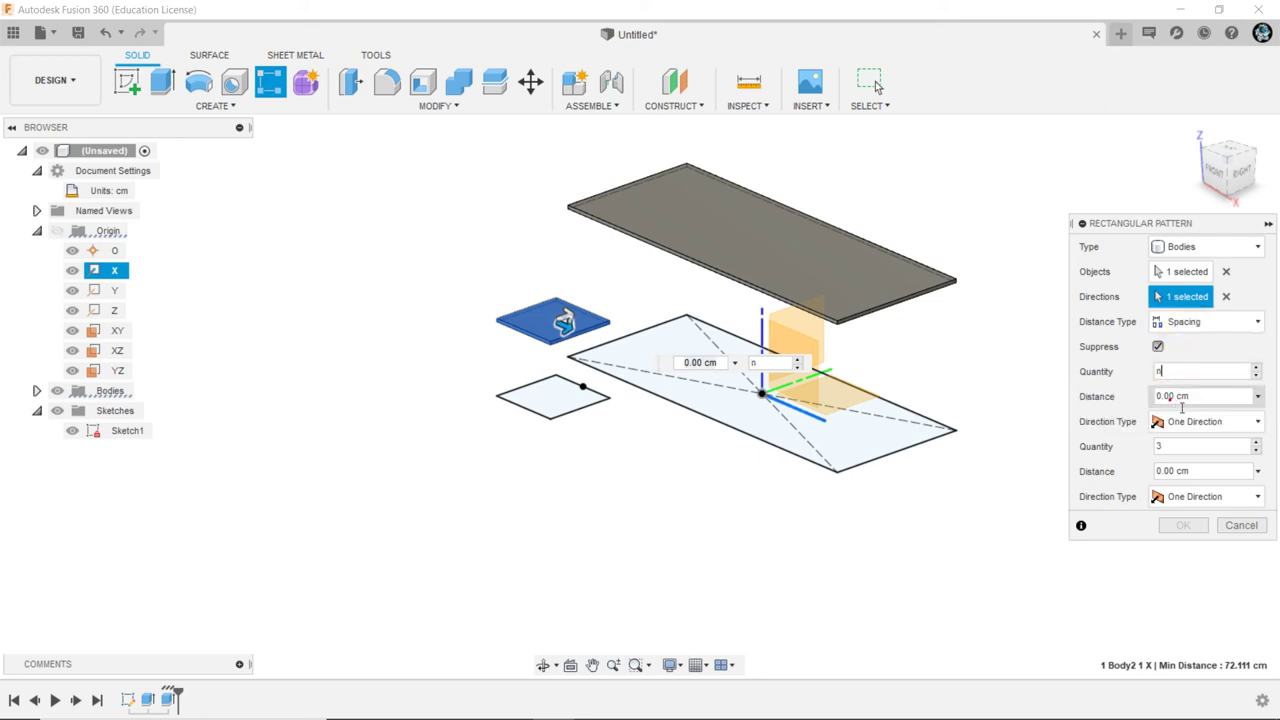
pyautogui.click(1214, 397)
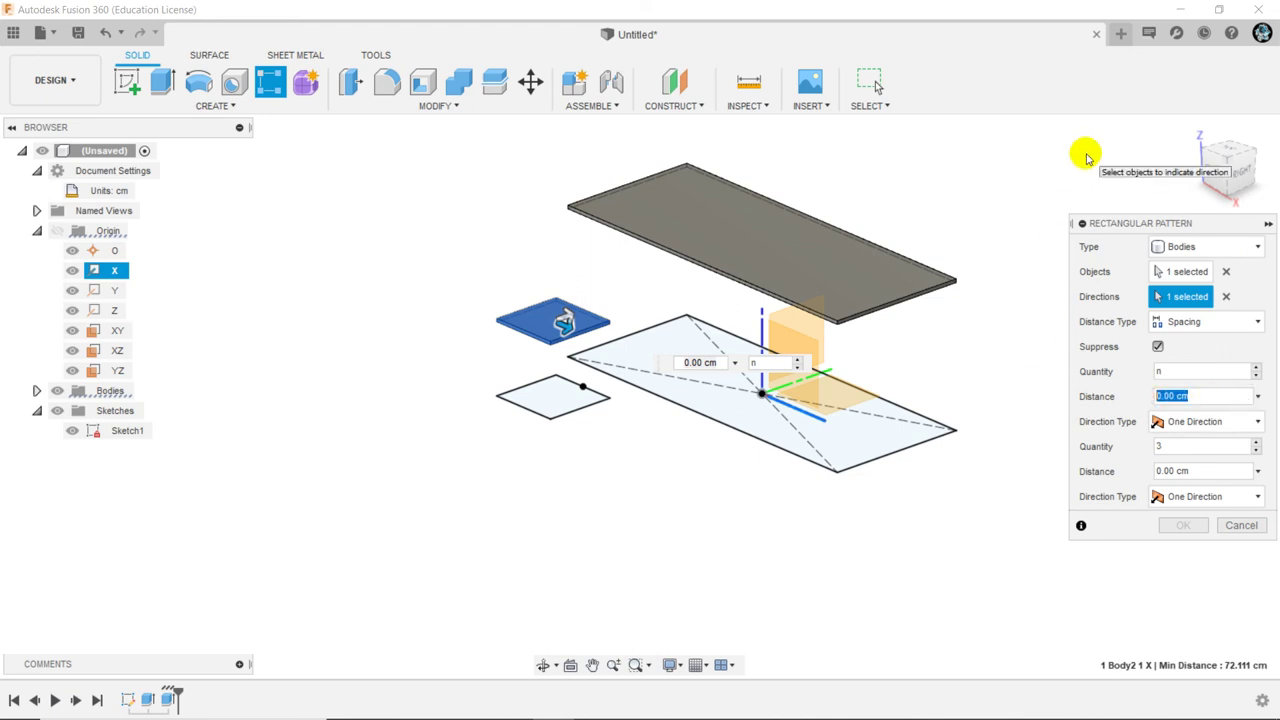
pyautogui.write('lun')
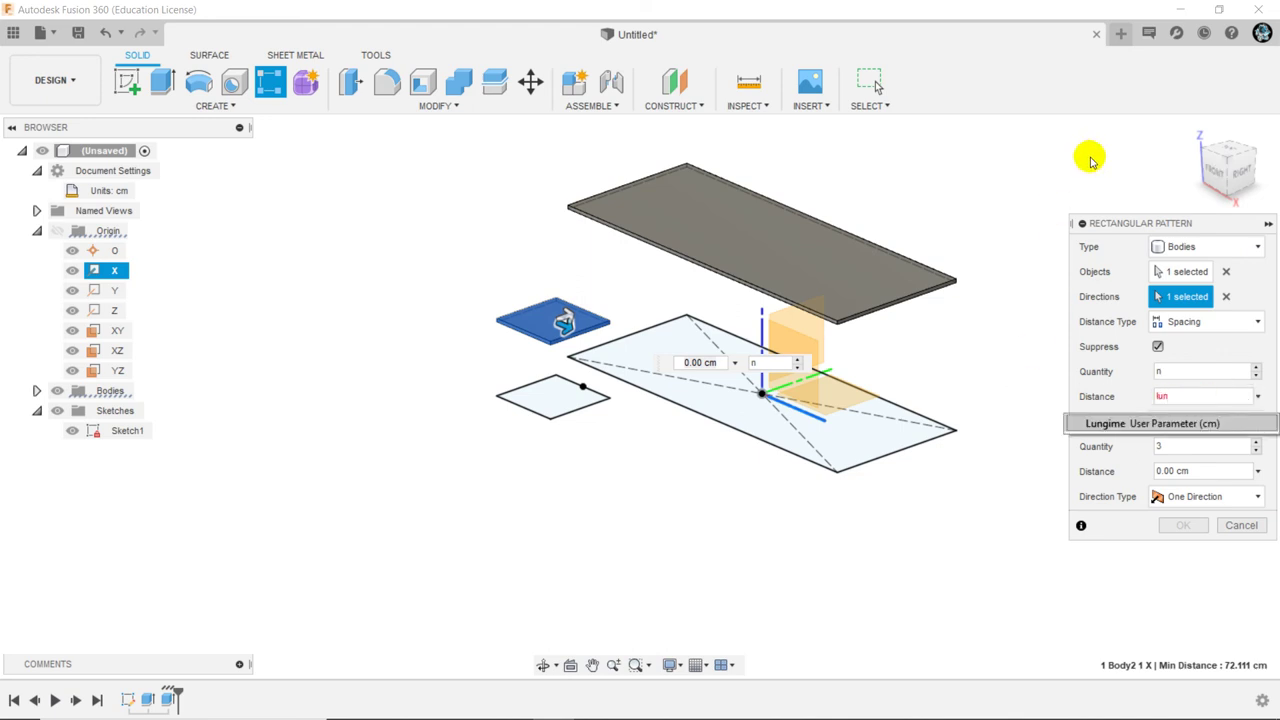
pyautogui.click(1122, 423)
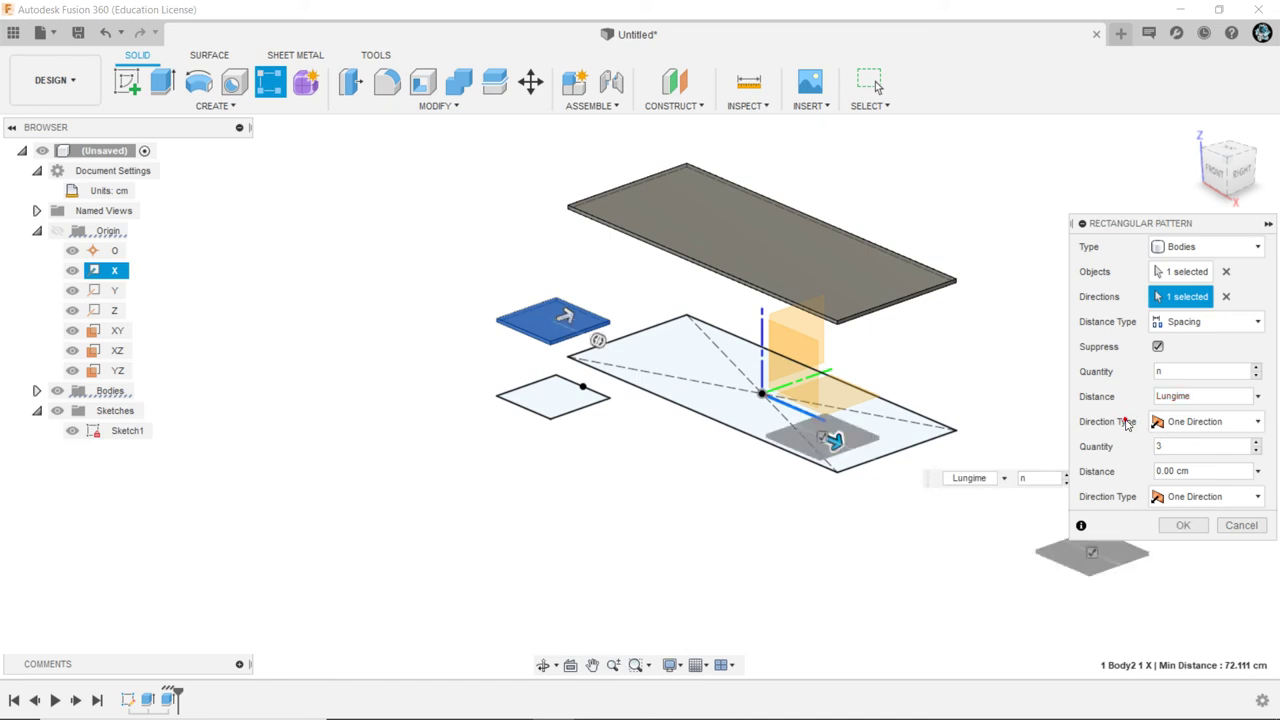
pyautogui.write('/n')
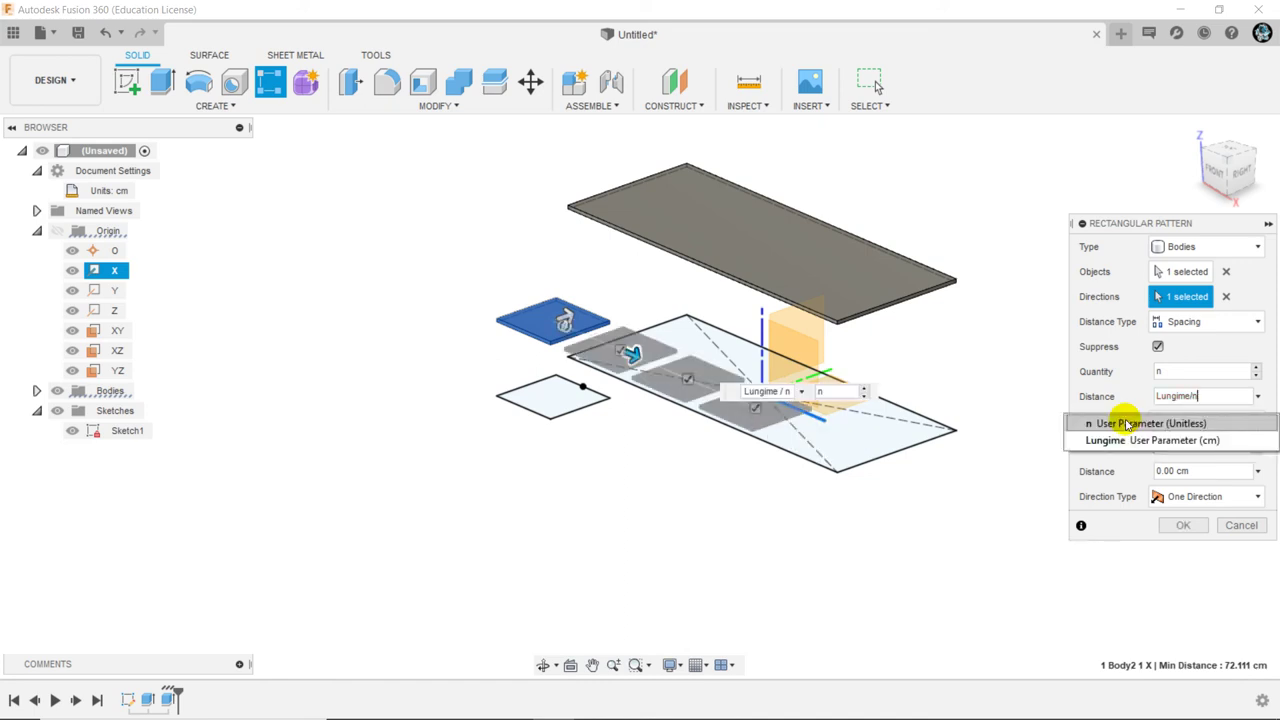
pyautogui.click(1127, 424)
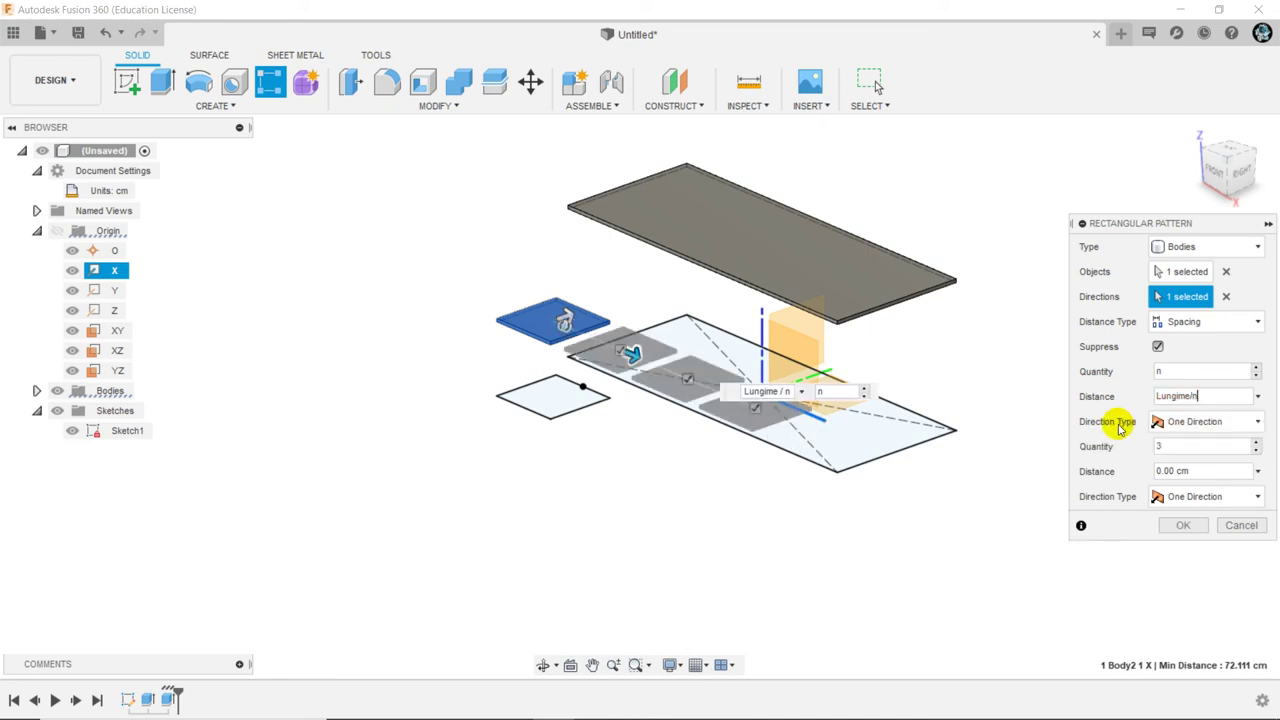
pyautogui.click(1188, 528)
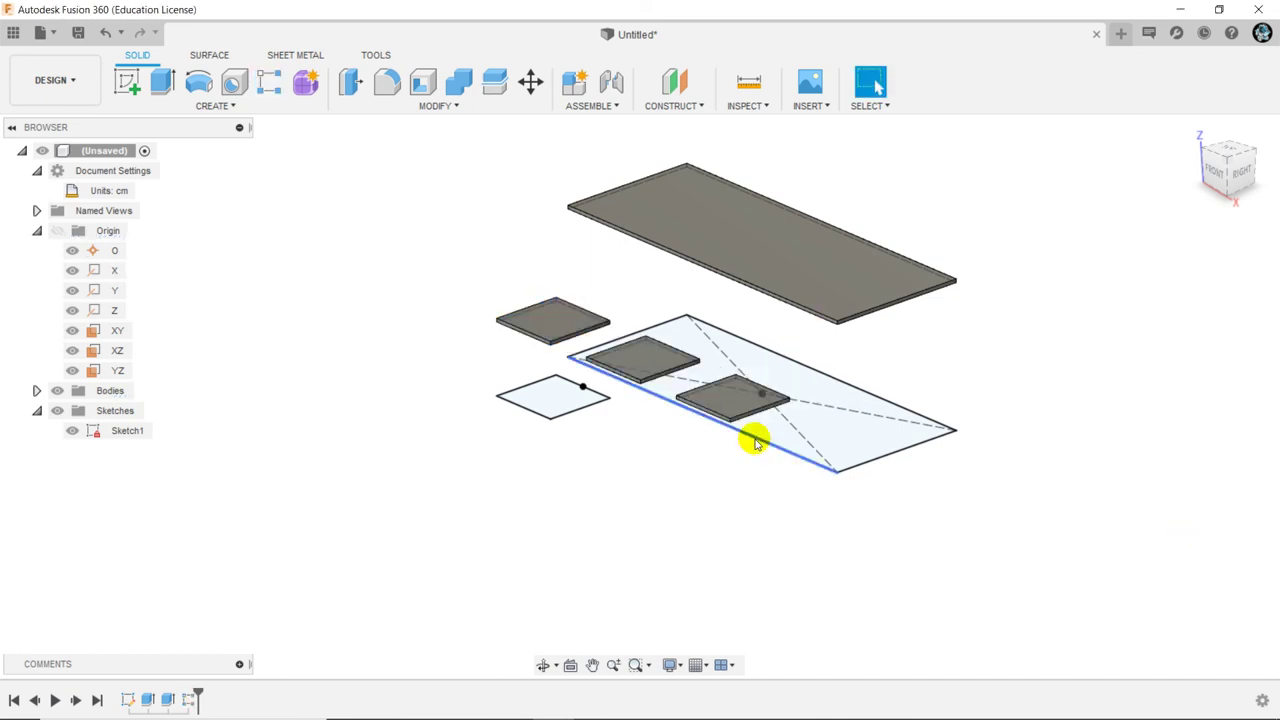
# Orbit around the table to view the three patterned seat plates
pyautogui.moveTo(697, 427)
pyautogui.keyDown('shift'); pyautogui.mouseDown(button='middle')
pyautogui.moveTo(682, 373)
pyautogui.moveTo(671, 443)
pyautogui.mouseUp(button='middle'); pyautogui.keyUp('shift')
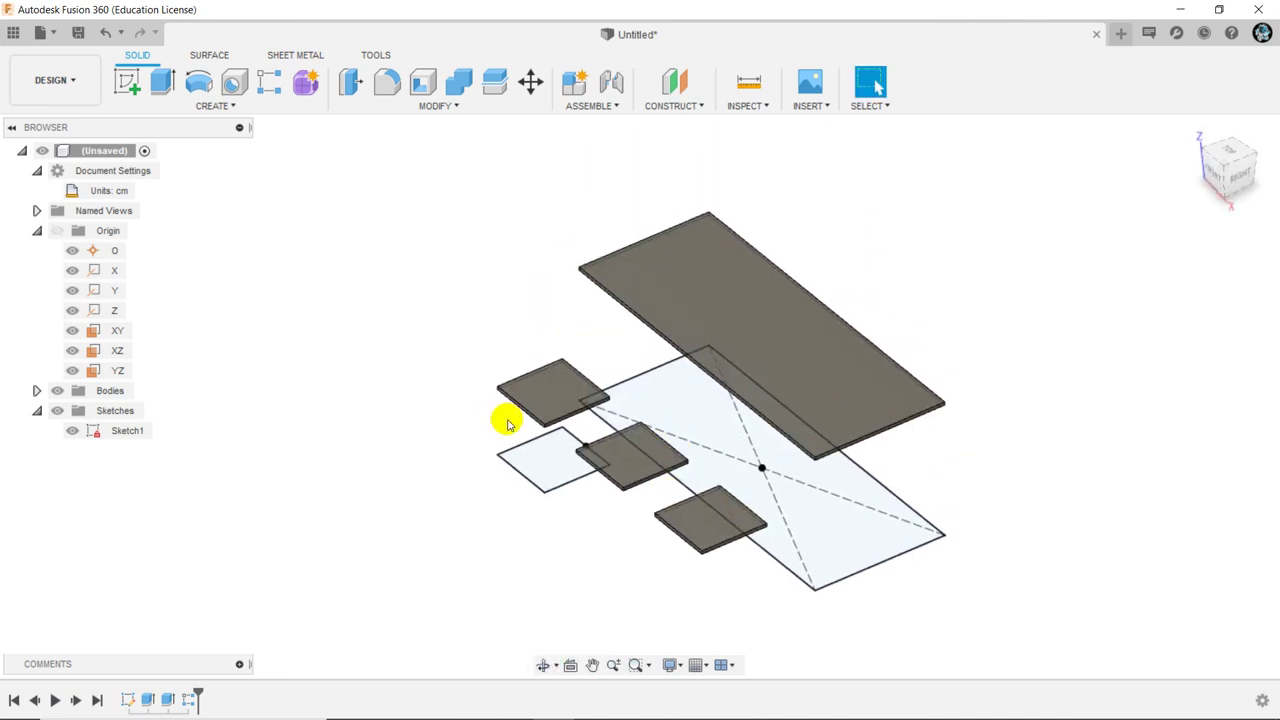
pyautogui.moveTo(506, 423)
pyautogui.keyDown('shift'); pyautogui.mouseDown(button='middle')
pyautogui.moveTo(531, 449)
pyautogui.moveTo(543, 441)
pyautogui.mouseUp(button='middle'); pyautogui.keyUp('shift')
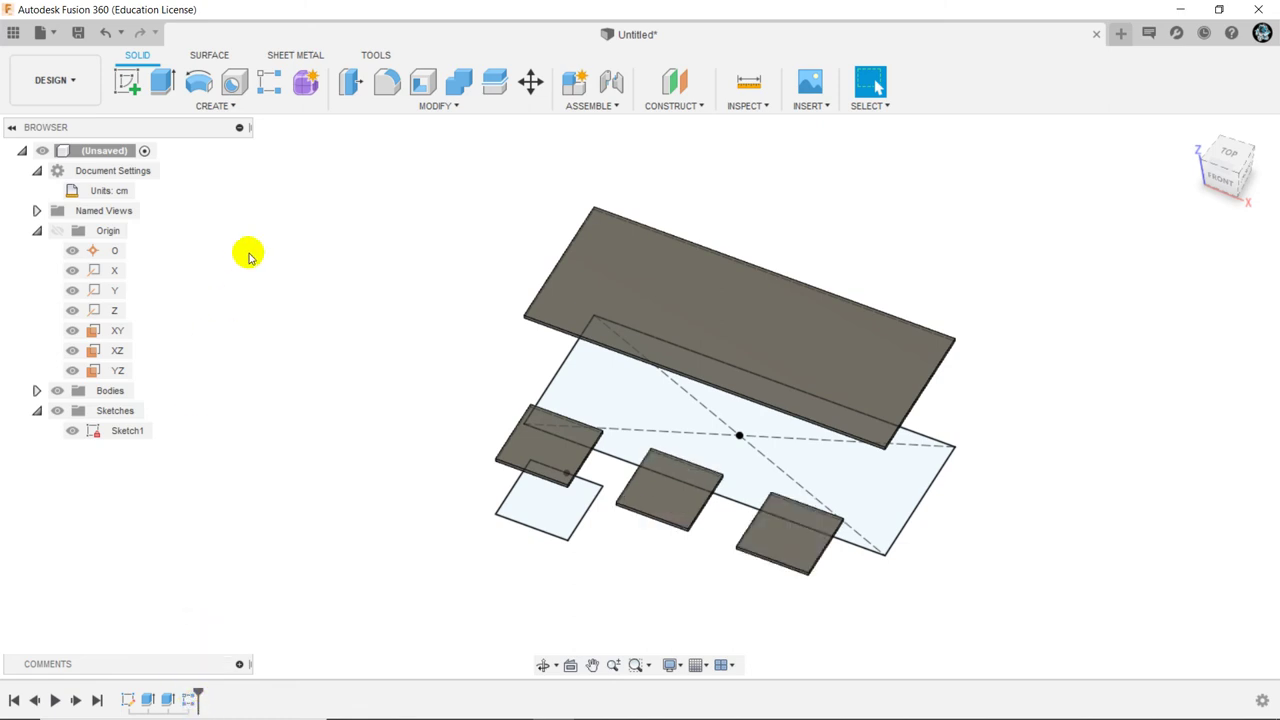
pyautogui.click(228, 106)
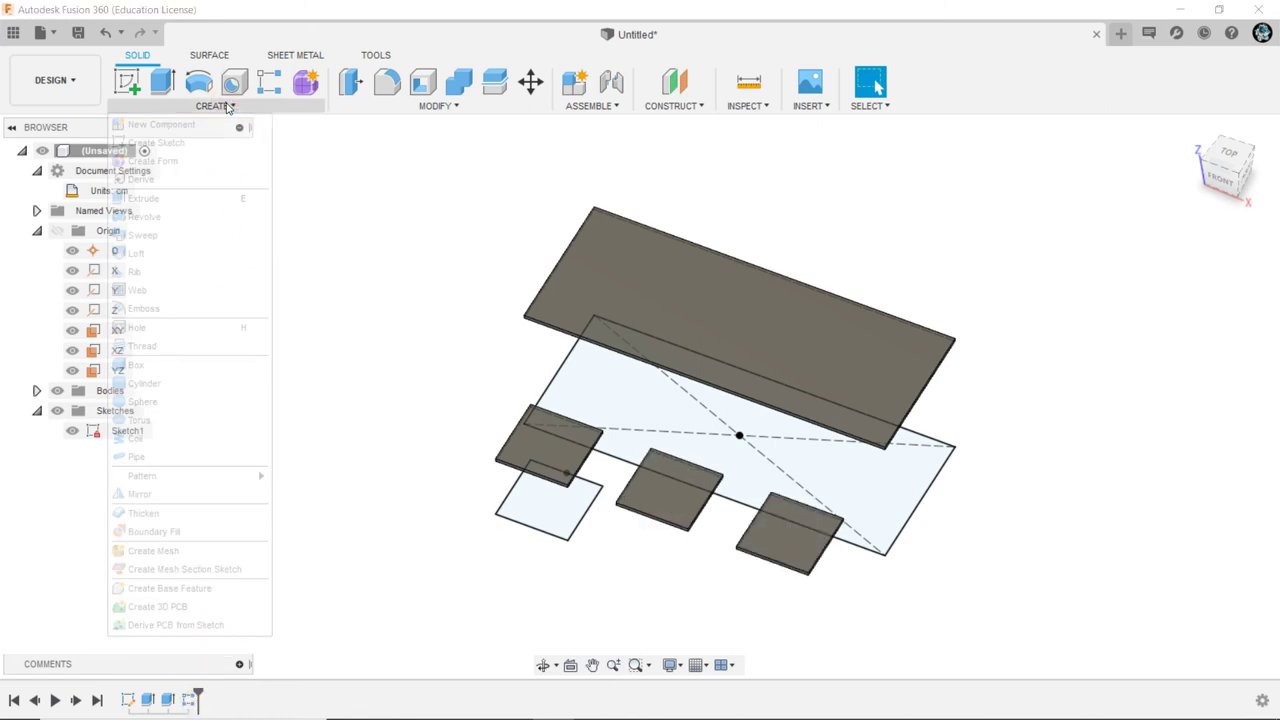
# Mirror the three seat plate bodies across the XZ plane onto the table's far side
pyautogui.click(139, 496)
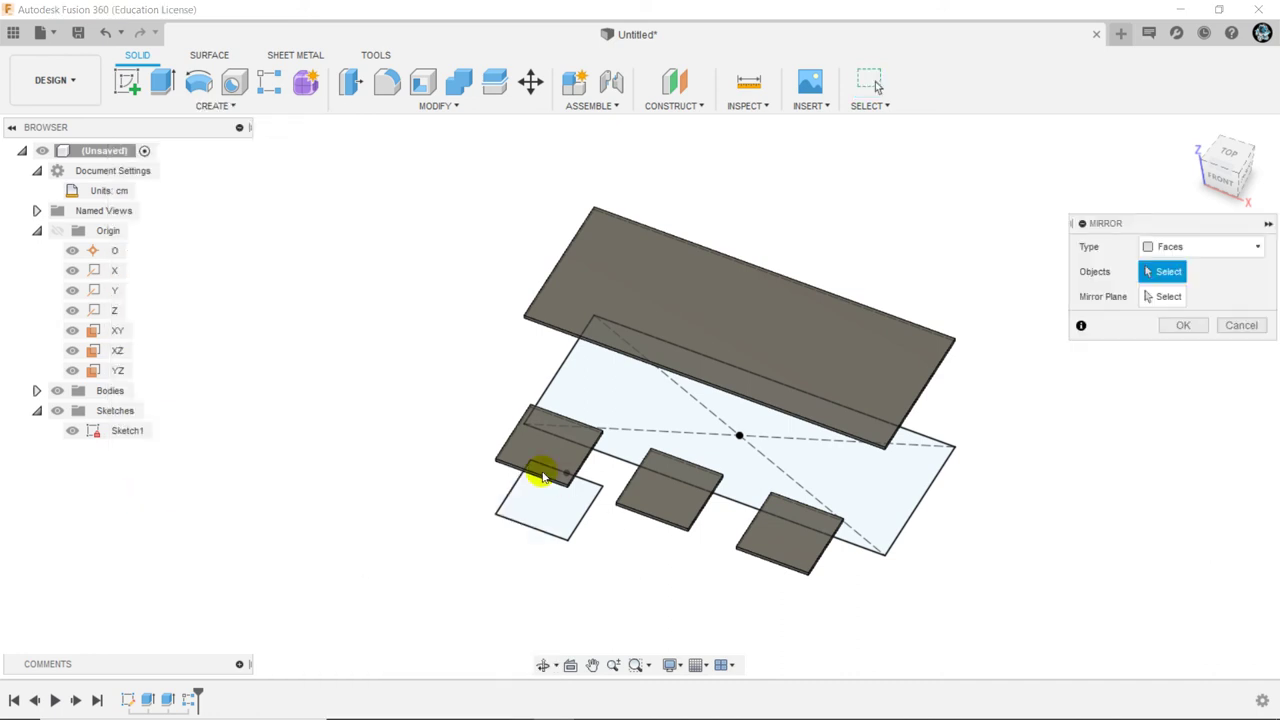
pyautogui.click(1200, 246)
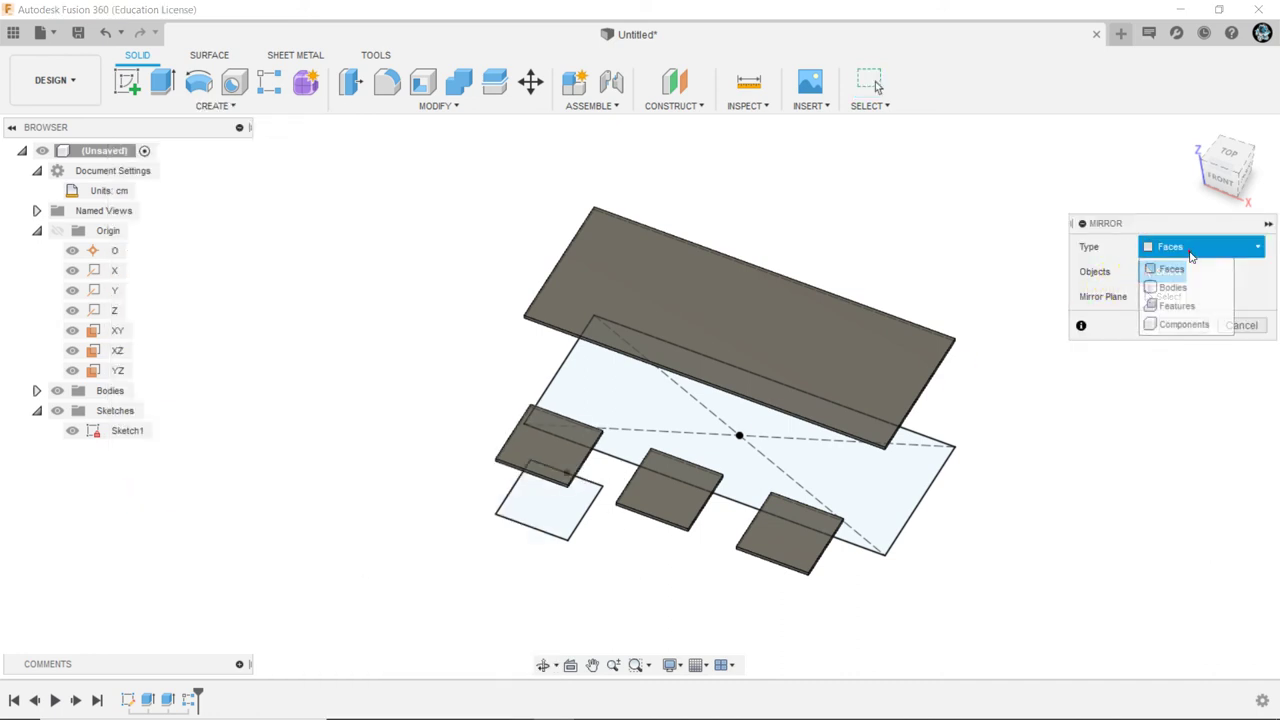
pyautogui.click(557, 446)
pyautogui.click(676, 500)
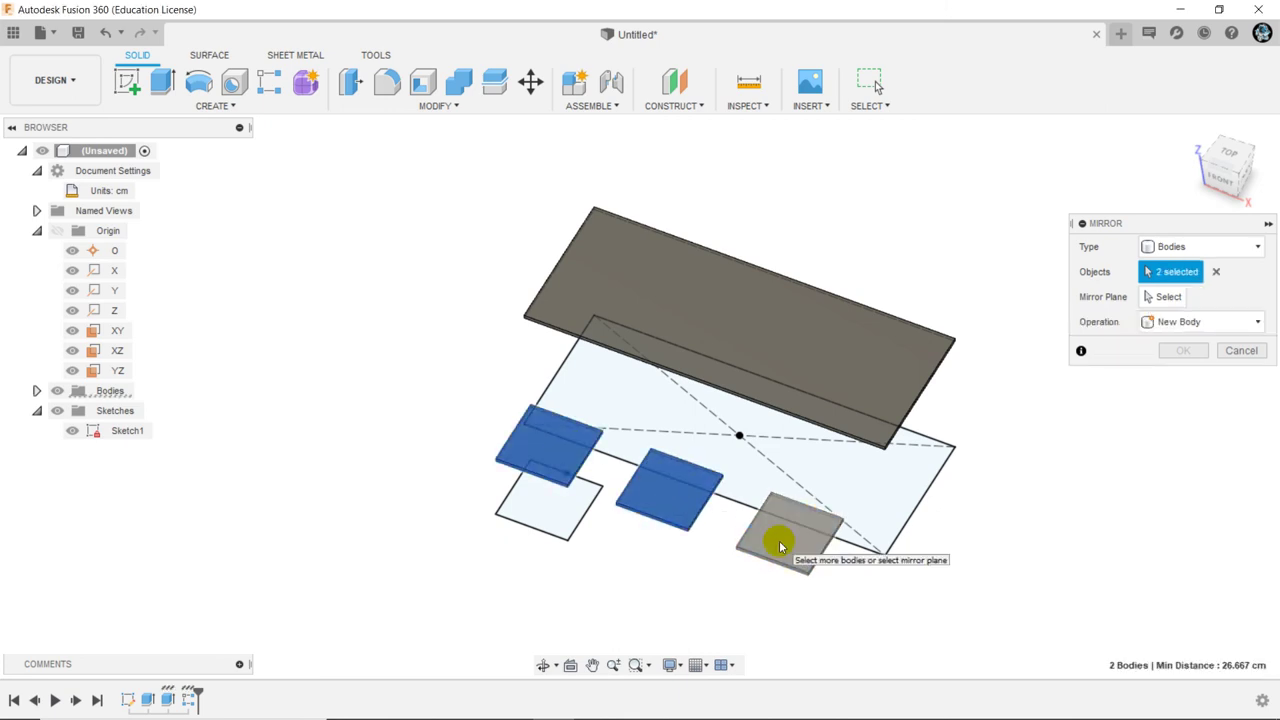
pyautogui.click(780, 542)
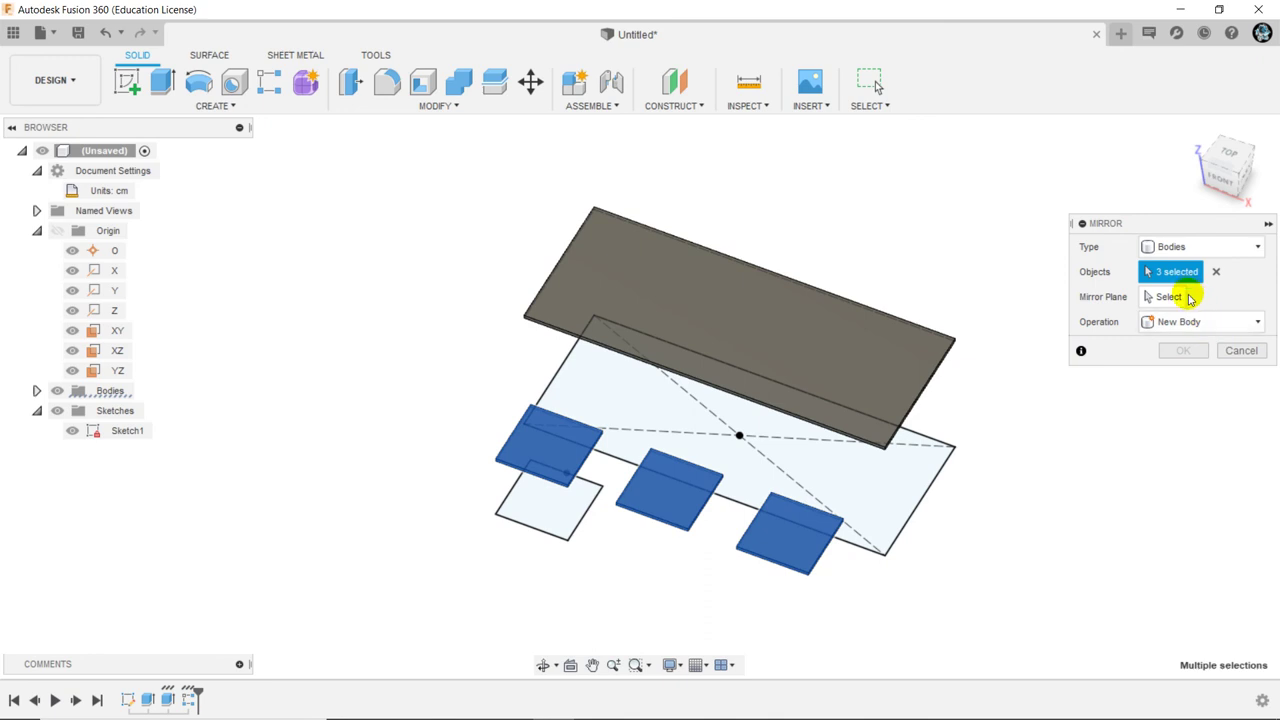
pyautogui.click(1180, 297)
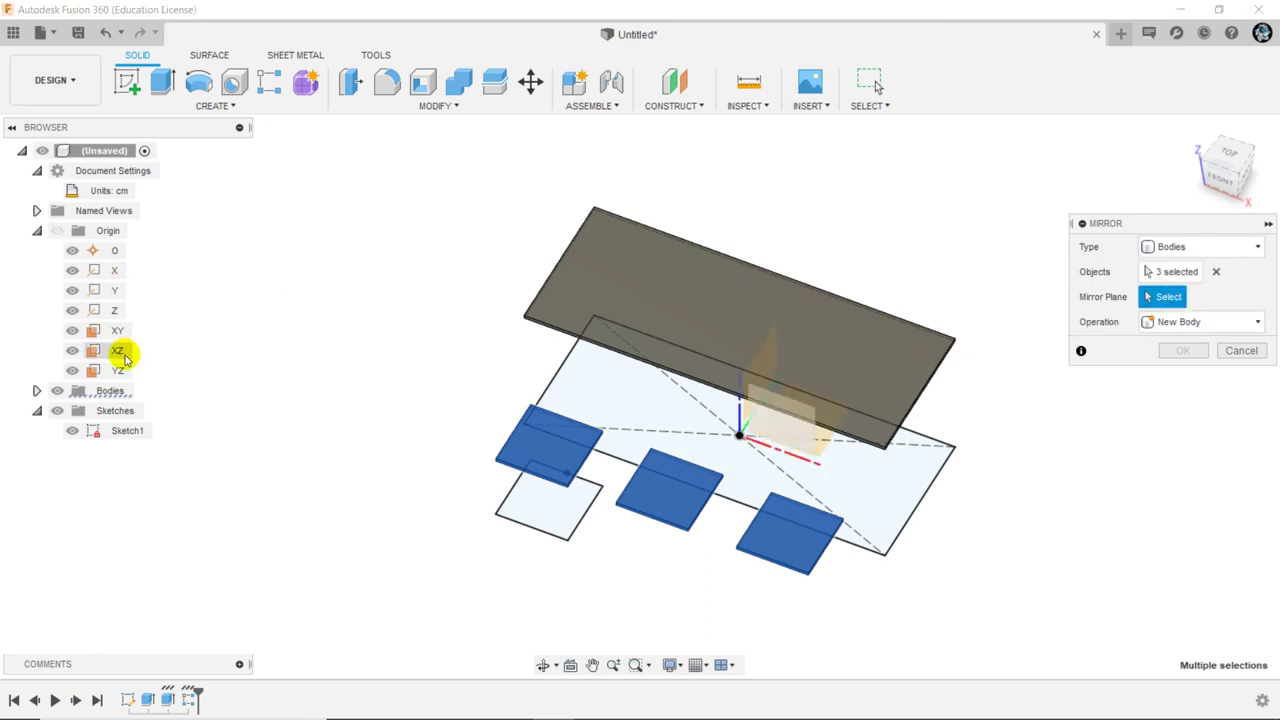
pyautogui.click(786, 430)
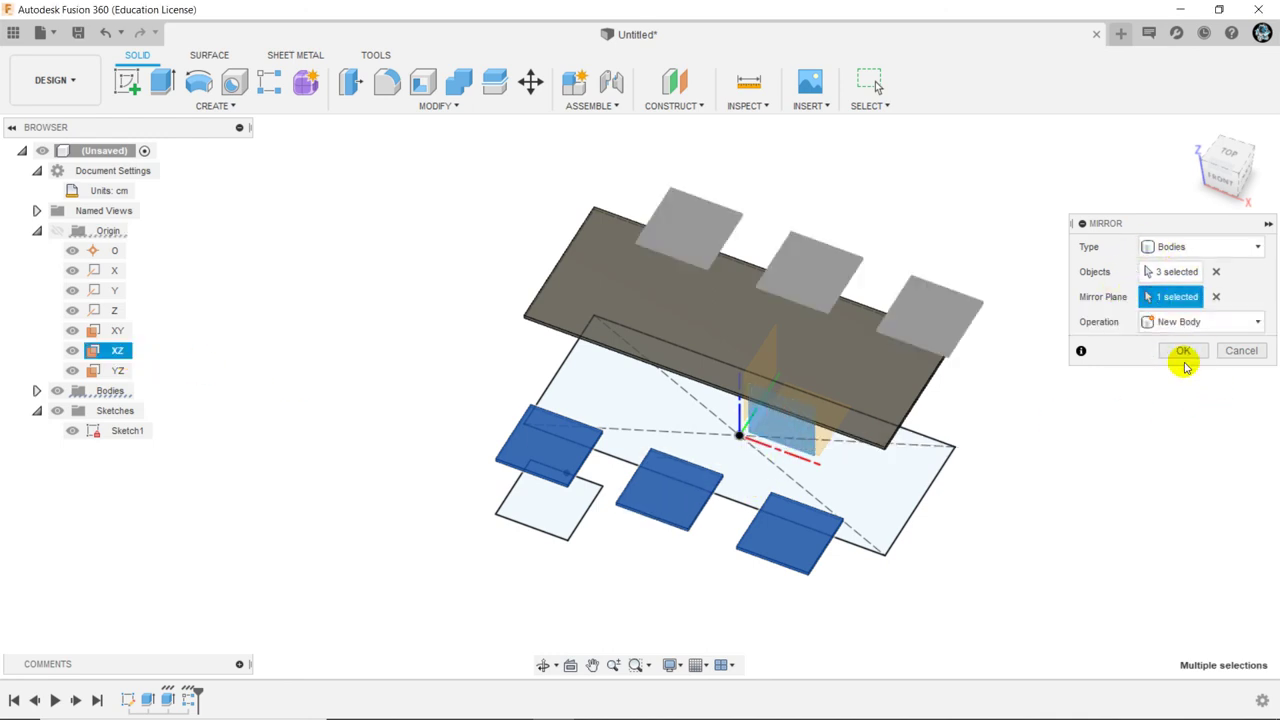
pyautogui.click(1185, 352)
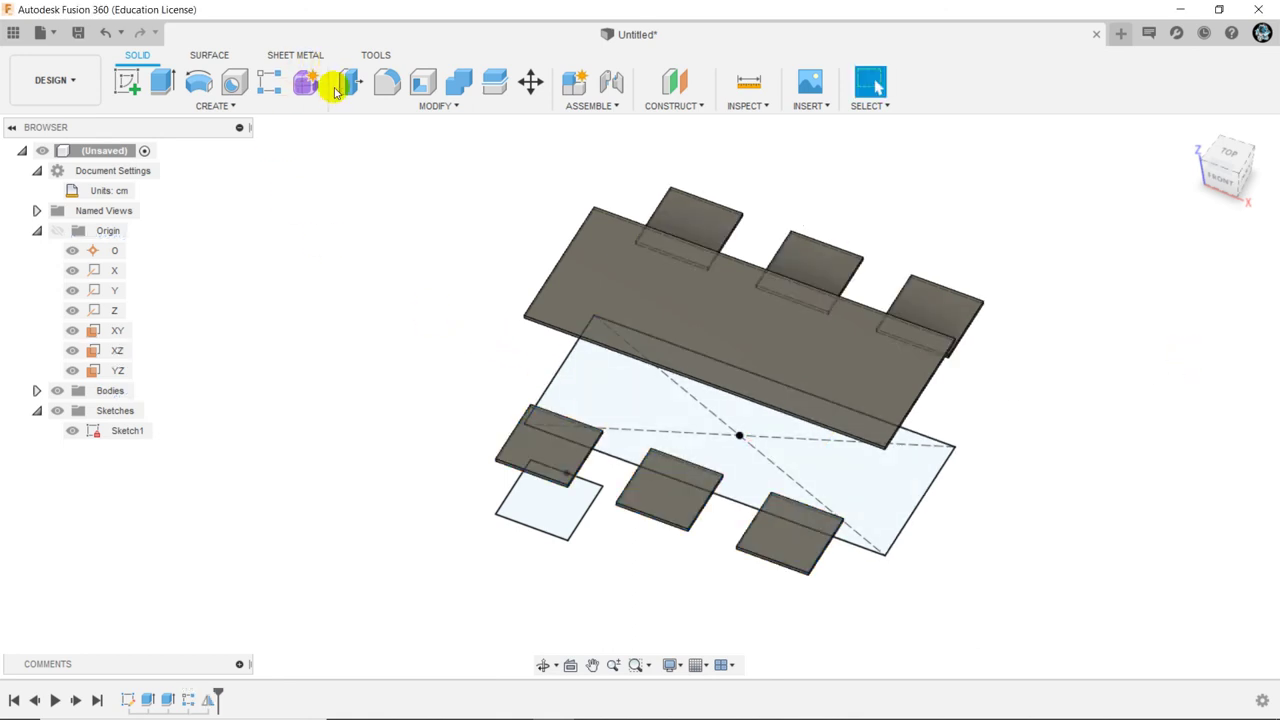
# In Change Parameters, set the Lungime expression to 150 cm
pyautogui.click(440, 106)
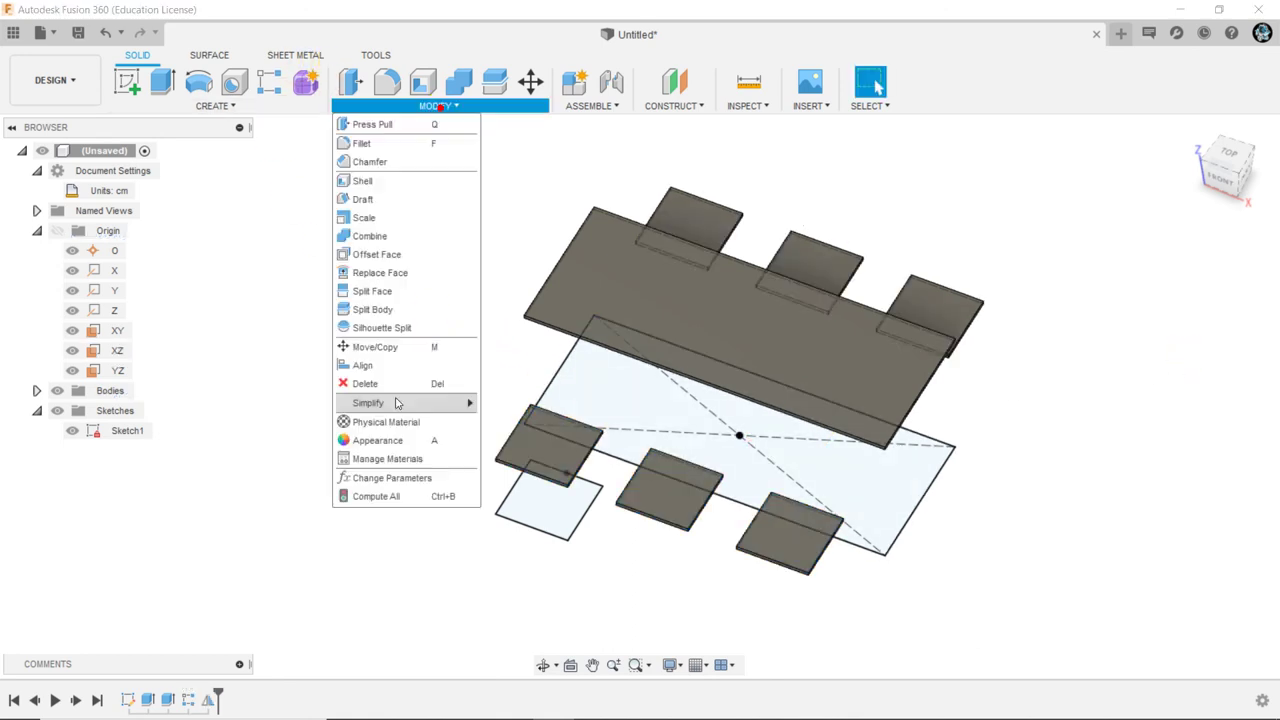
pyautogui.click(392, 478)
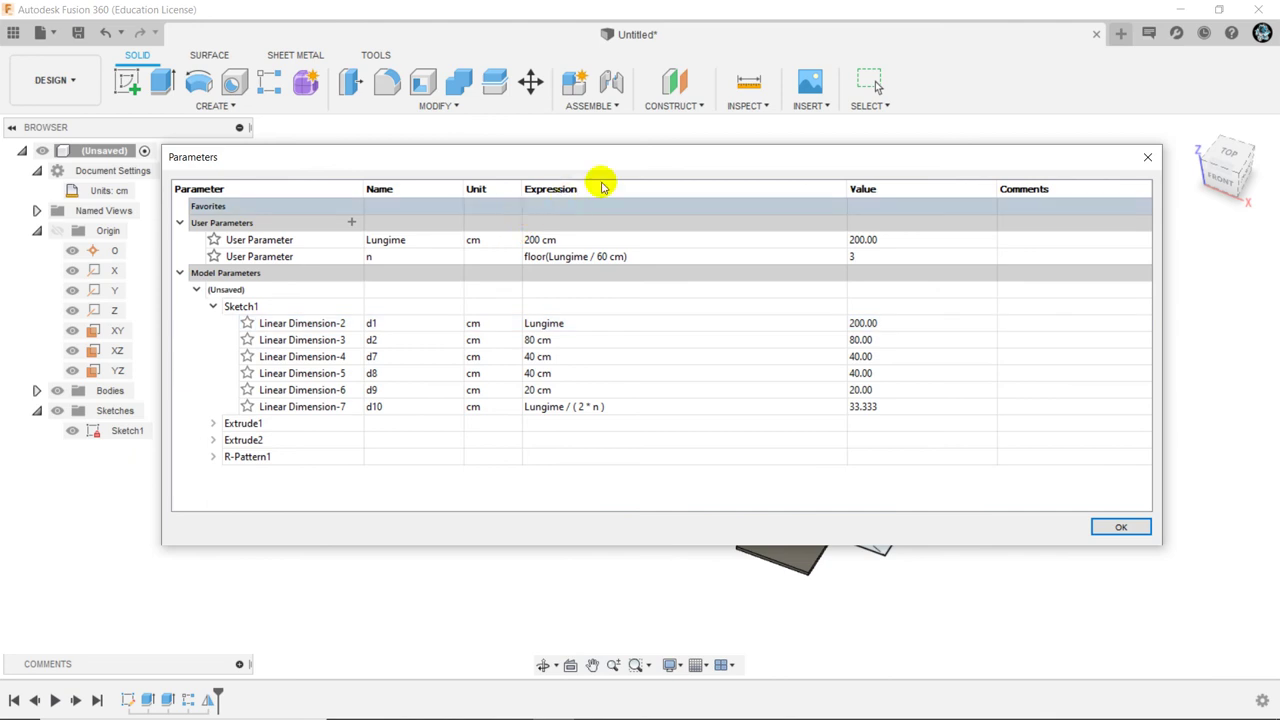
pyautogui.moveTo(612, 160); pyautogui.dragTo(634, 457)
pyautogui.click(565, 538)
pyautogui.write('150')
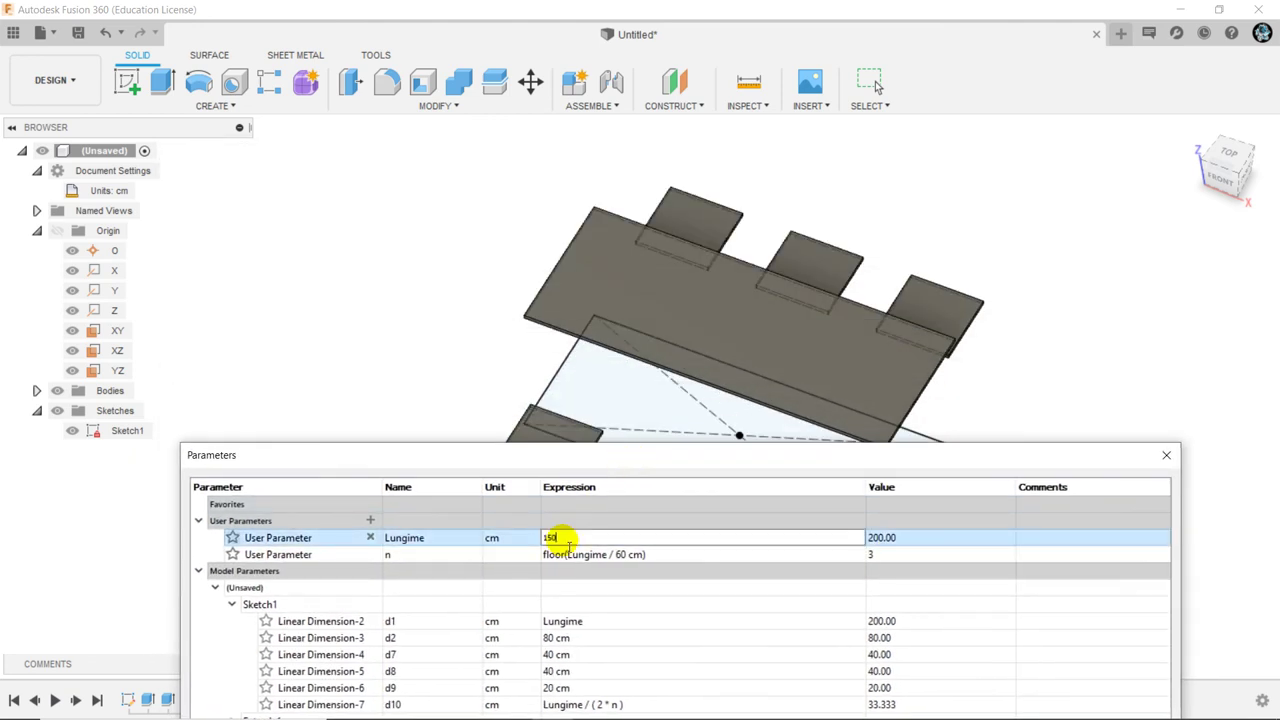
pyautogui.press('Return')
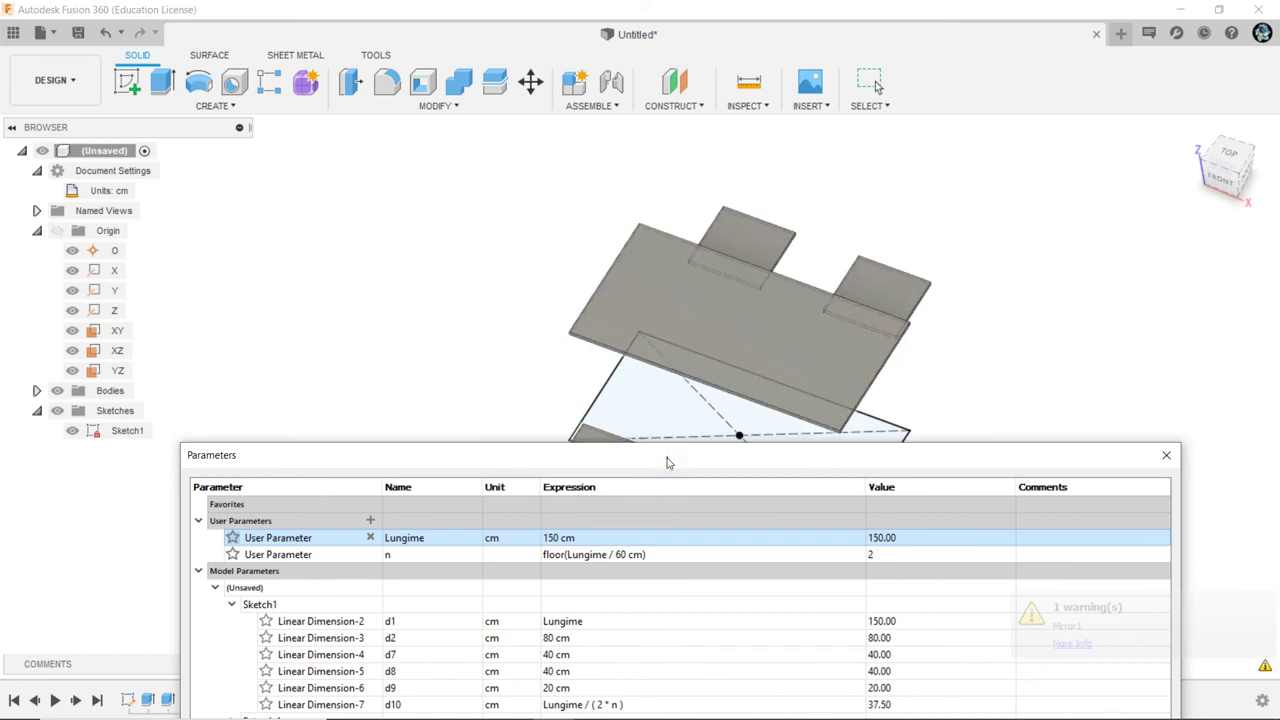
# Change Lungime to 250 cm and close the Parameters dialog
pyautogui.moveTo(668, 462); pyautogui.dragTo(814, 480)
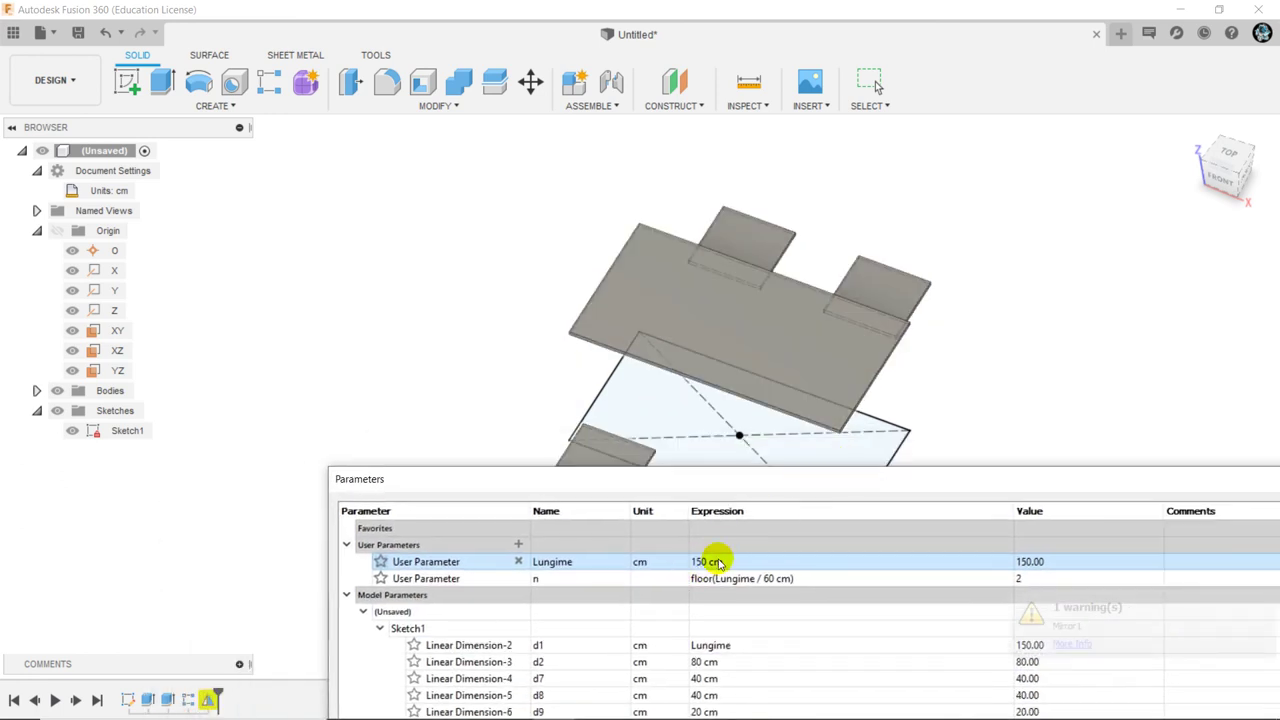
pyautogui.click(718, 562)
pyautogui.write('2')
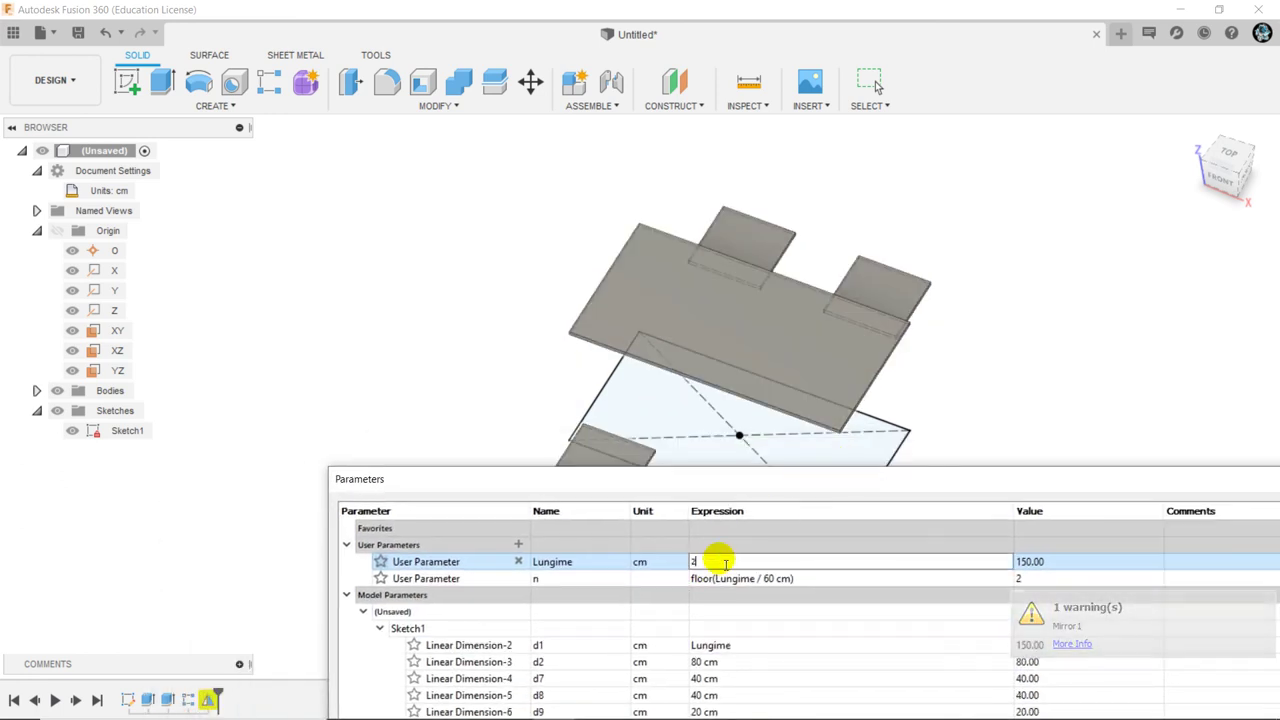
pyautogui.write('50')
pyautogui.press('Return')
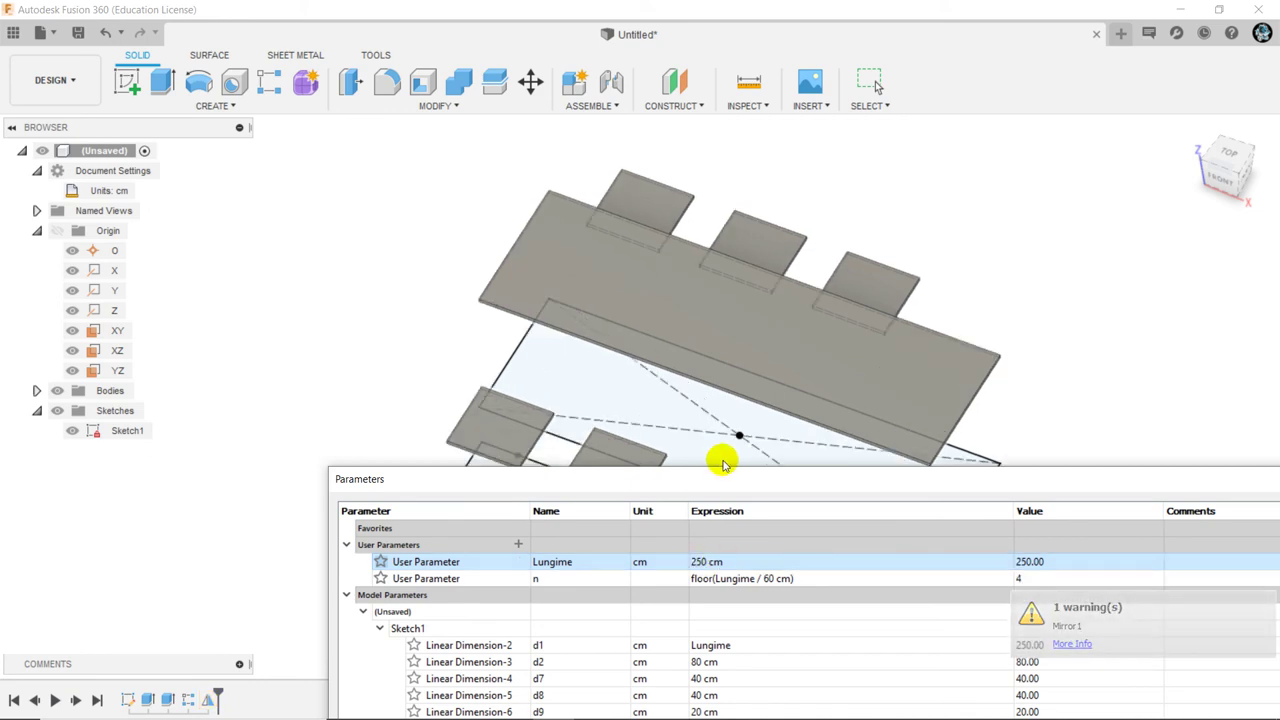
pyautogui.moveTo(721, 481)
pyautogui.mouseDown()
pyautogui.moveTo(585, 432)
pyautogui.moveTo(613, 224)
pyautogui.mouseUp()
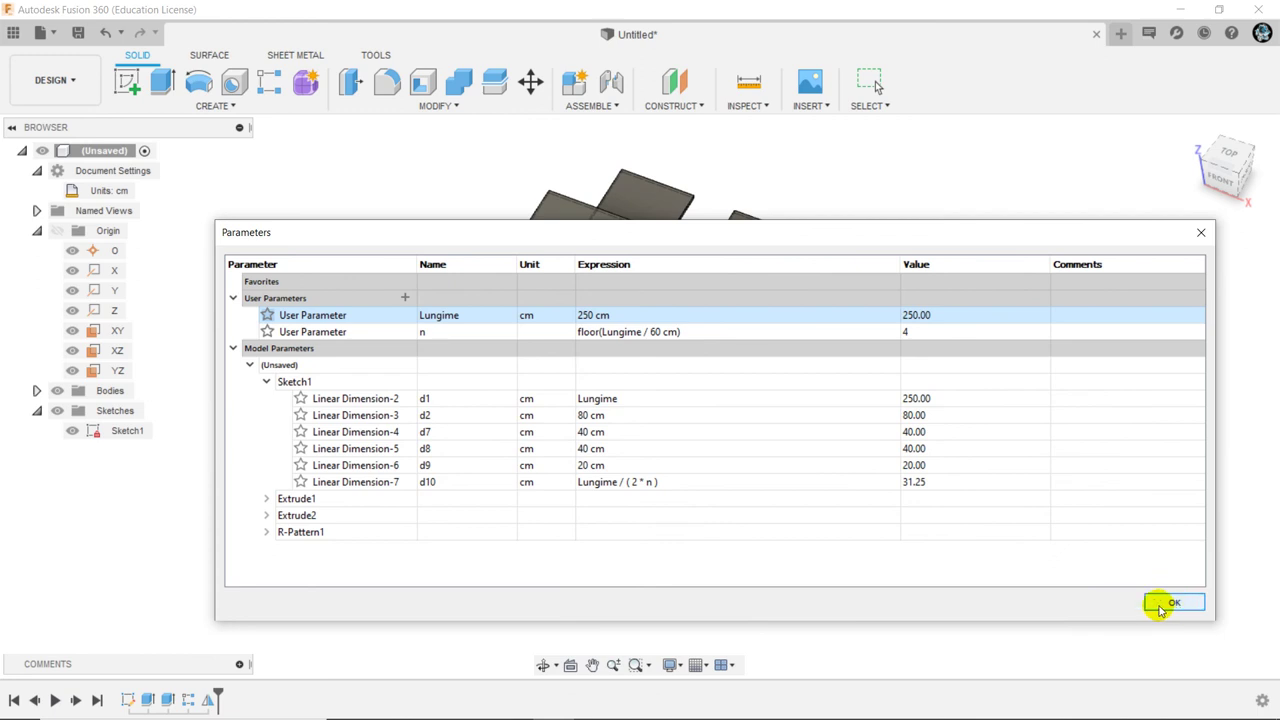
pyautogui.doubleClick(600, 316)
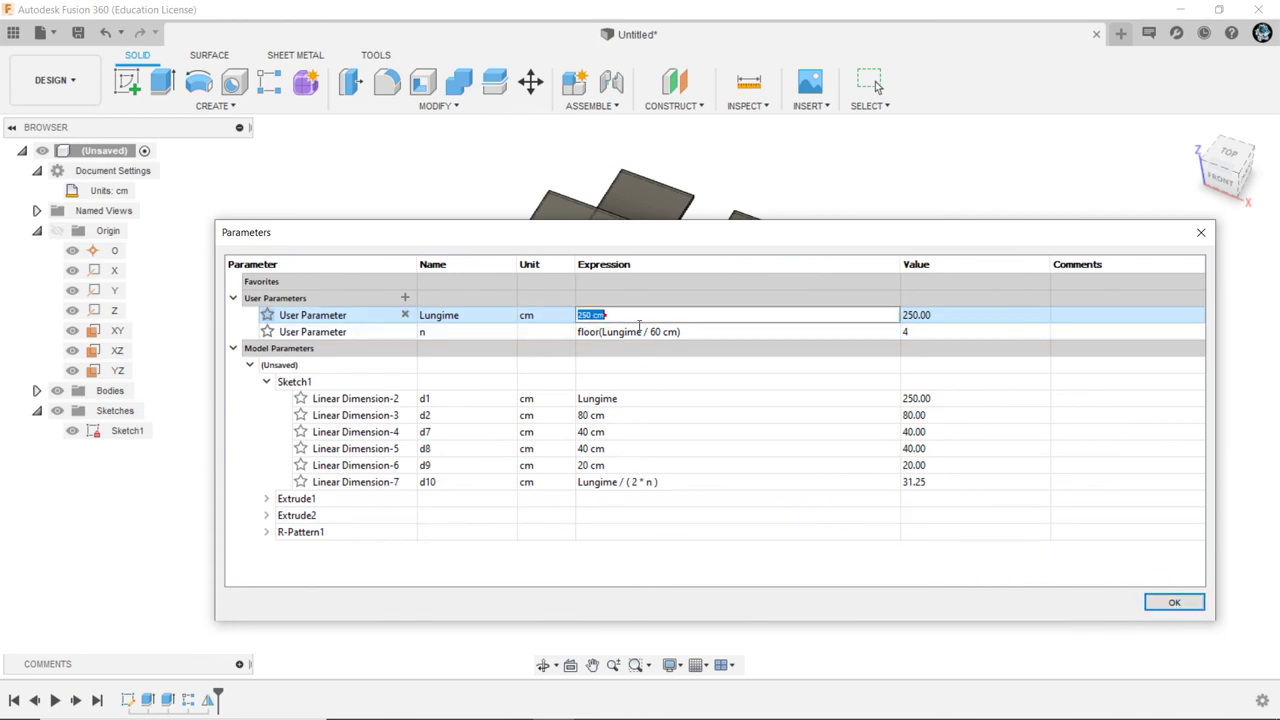
pyautogui.click(1174, 602)
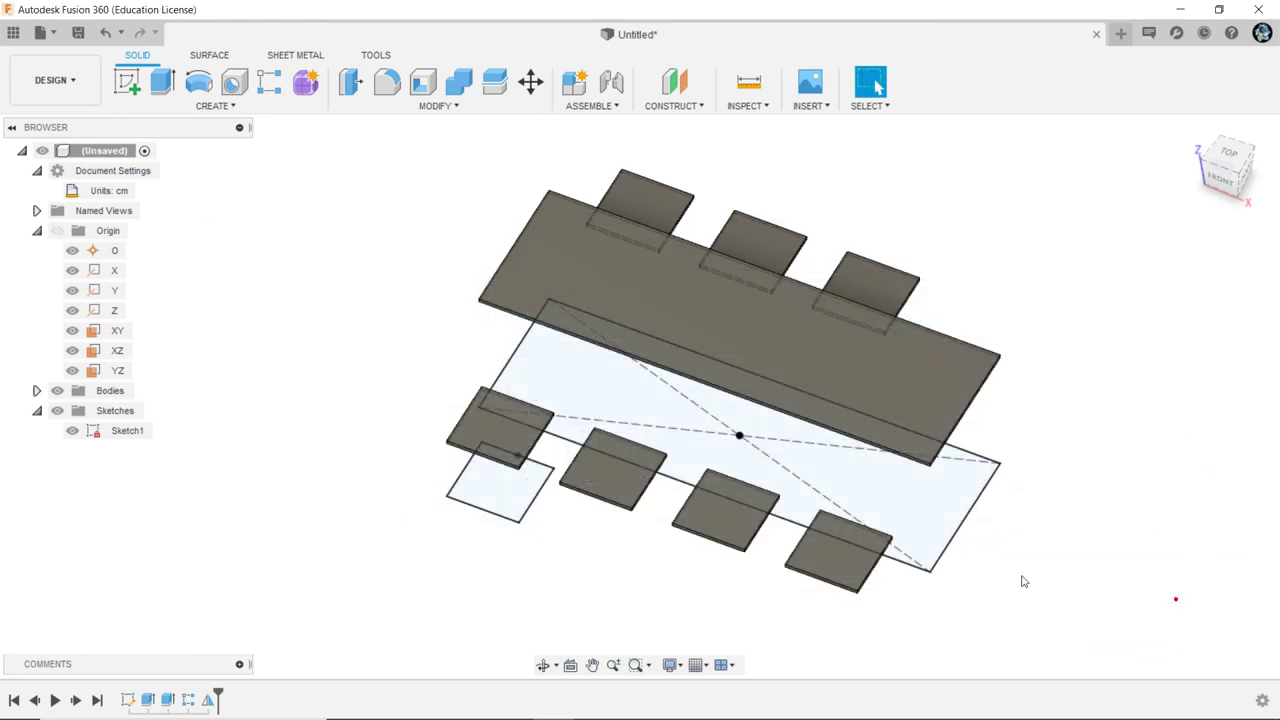
# Delete the Mirror1 feature and roll the timeline back before the pattern
pyautogui.rightClick(206, 701)
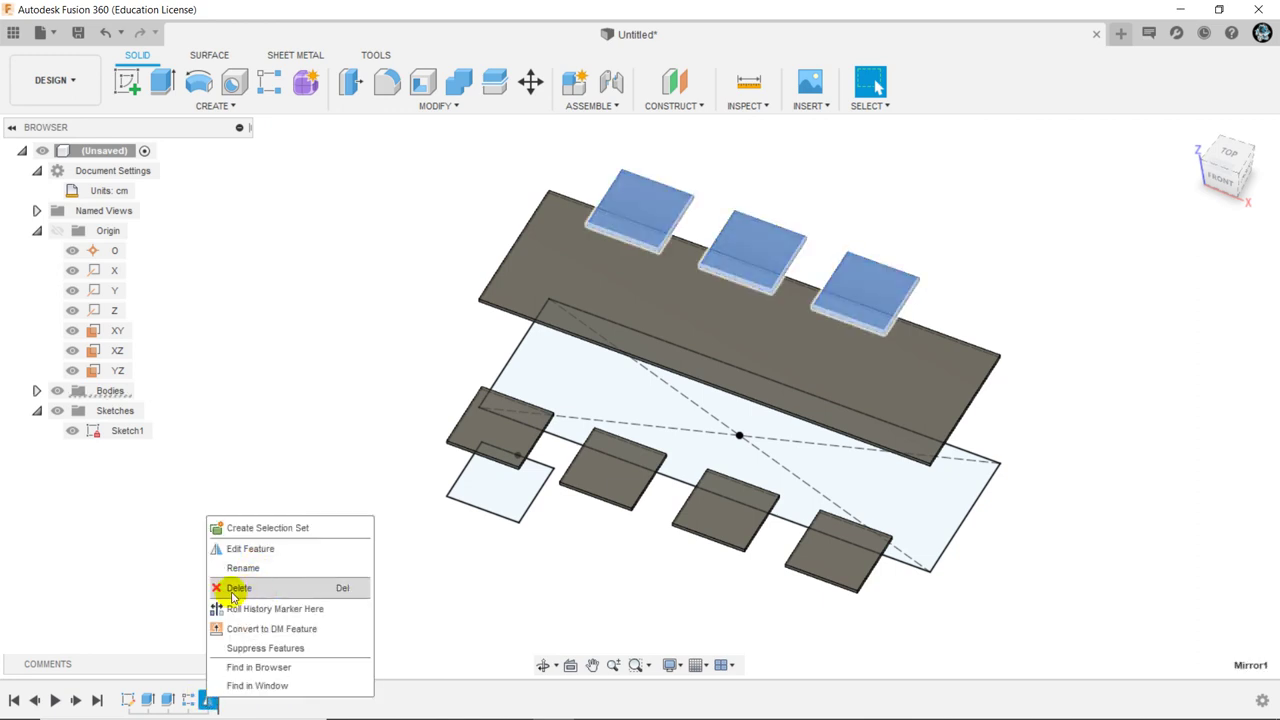
pyautogui.click(234, 588)
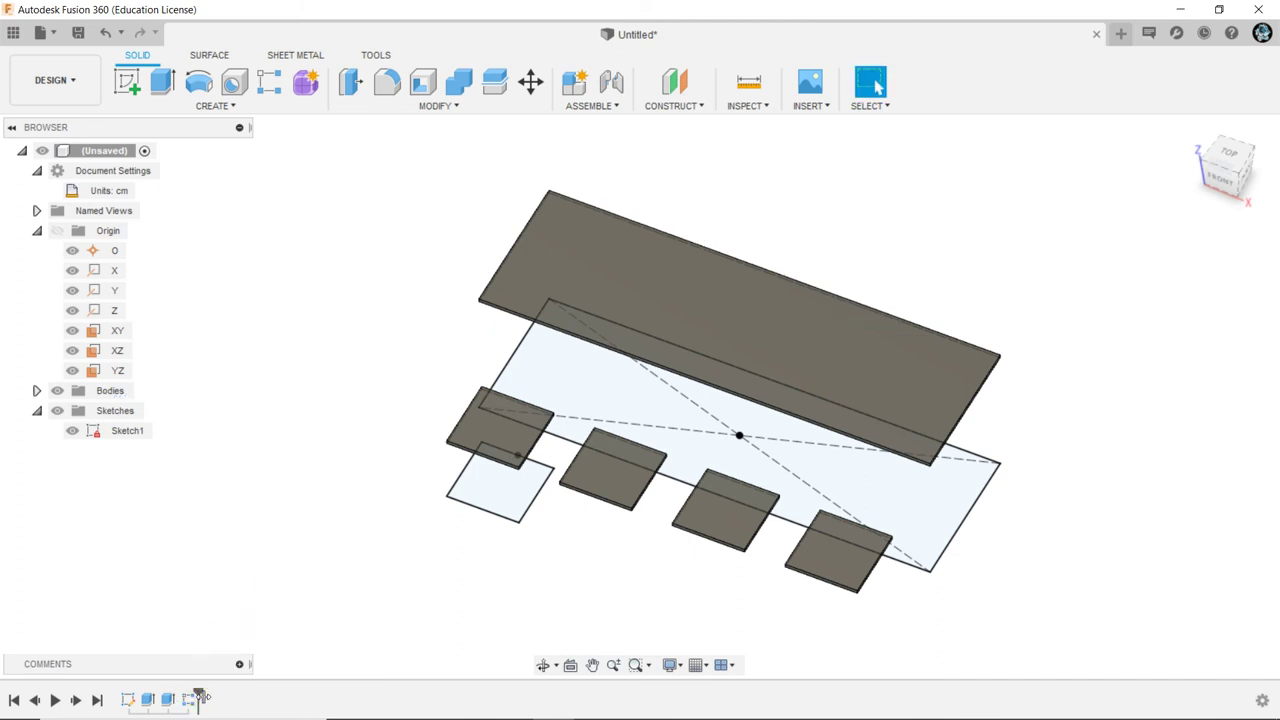
pyautogui.moveTo(199, 697); pyautogui.dragTo(178, 697)
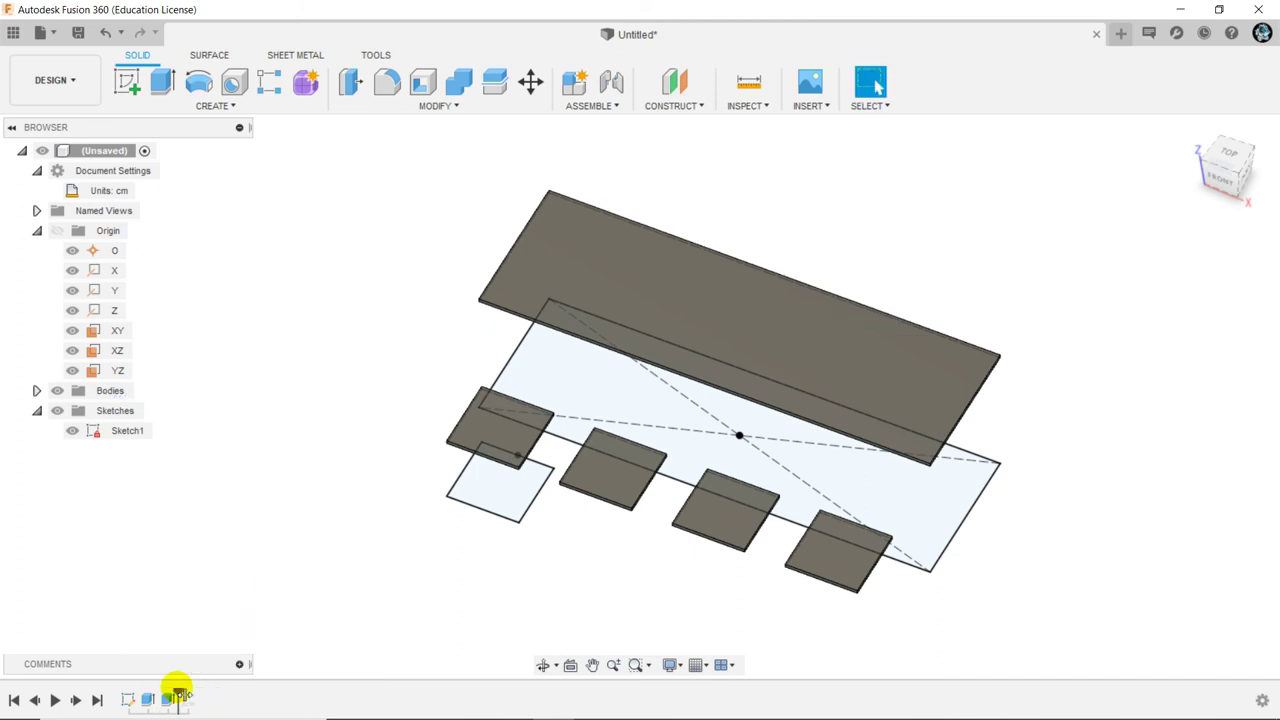
# Mirror the single seat body across the XZ plane to the table's opposite side
pyautogui.click(212, 105)
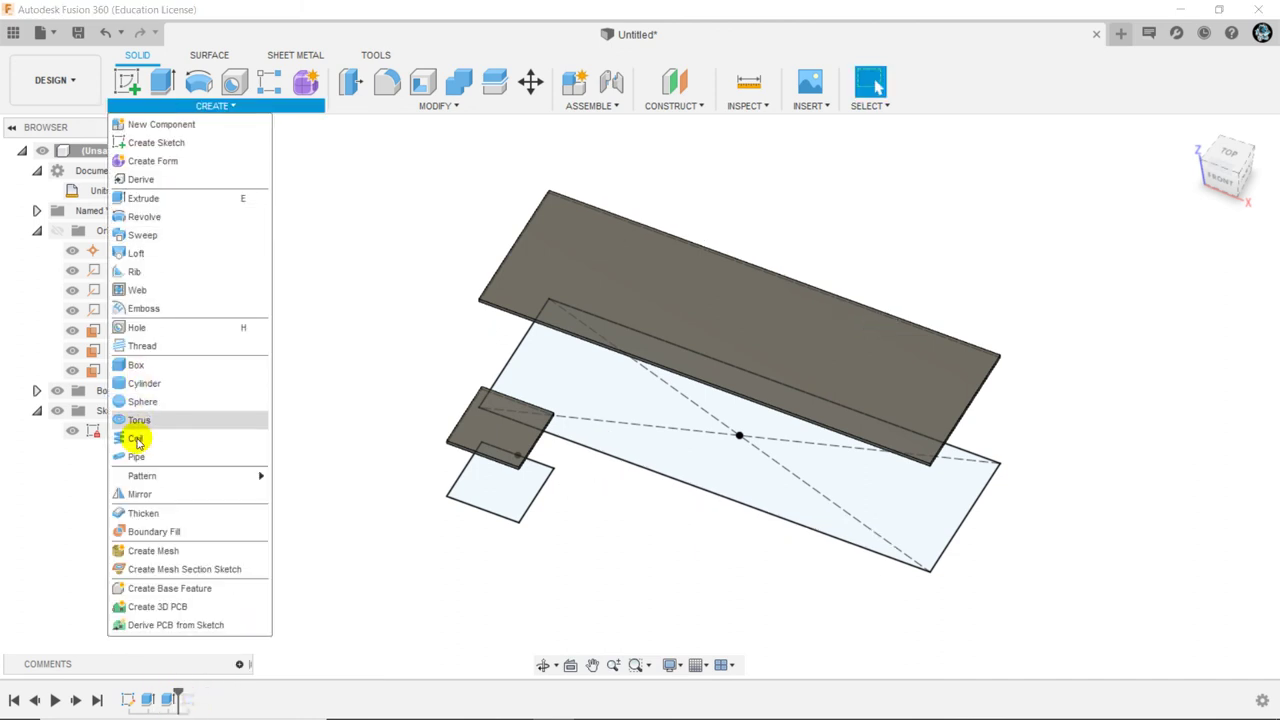
pyautogui.click(140, 494)
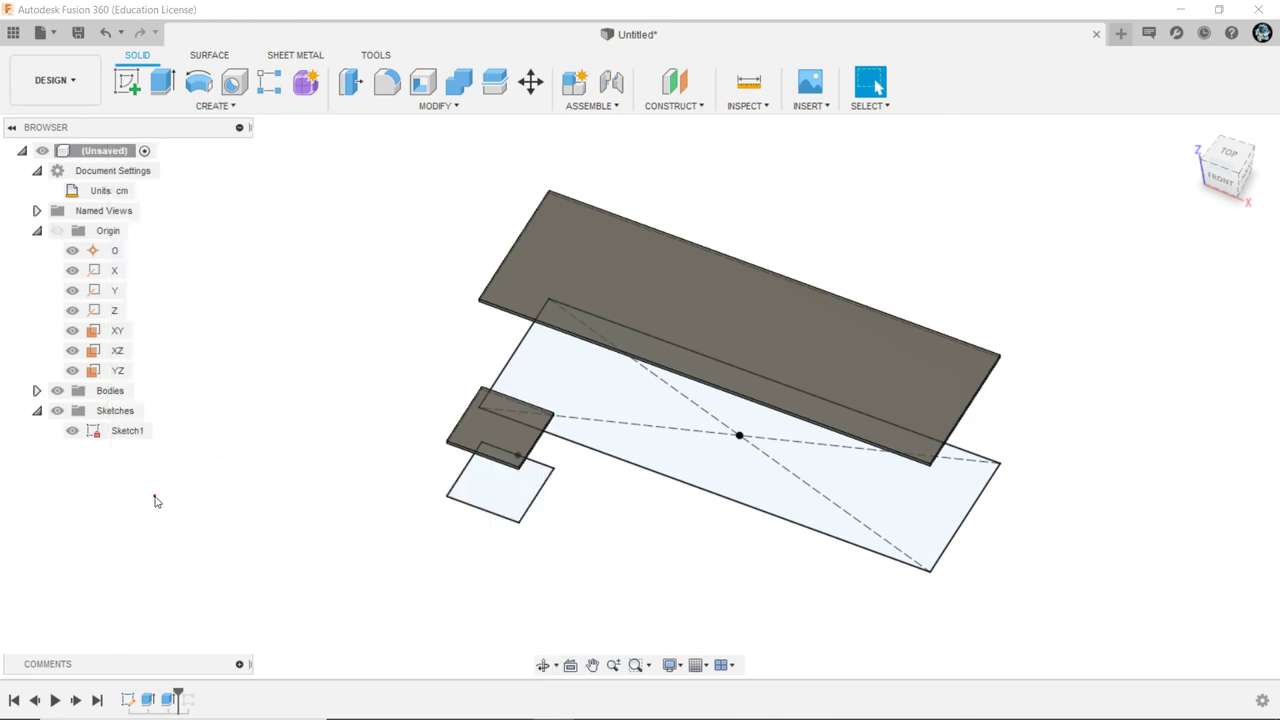
pyautogui.click(479, 441)
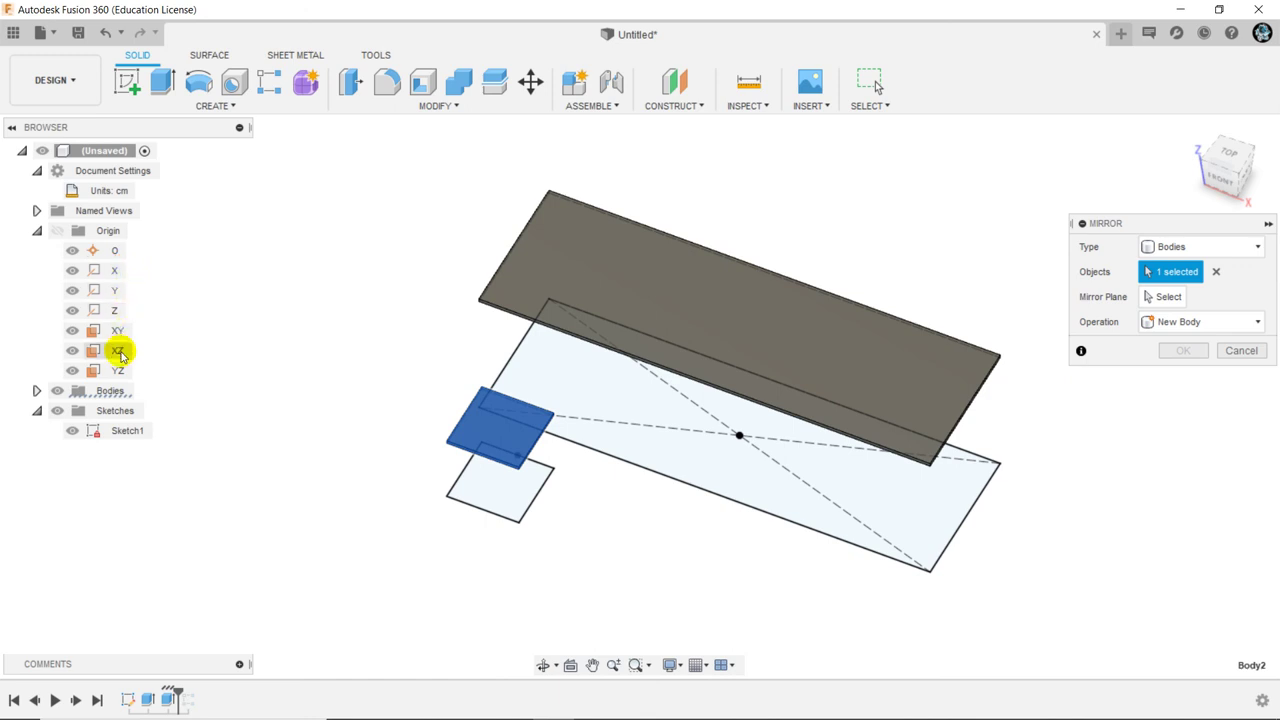
pyautogui.click(1209, 299)
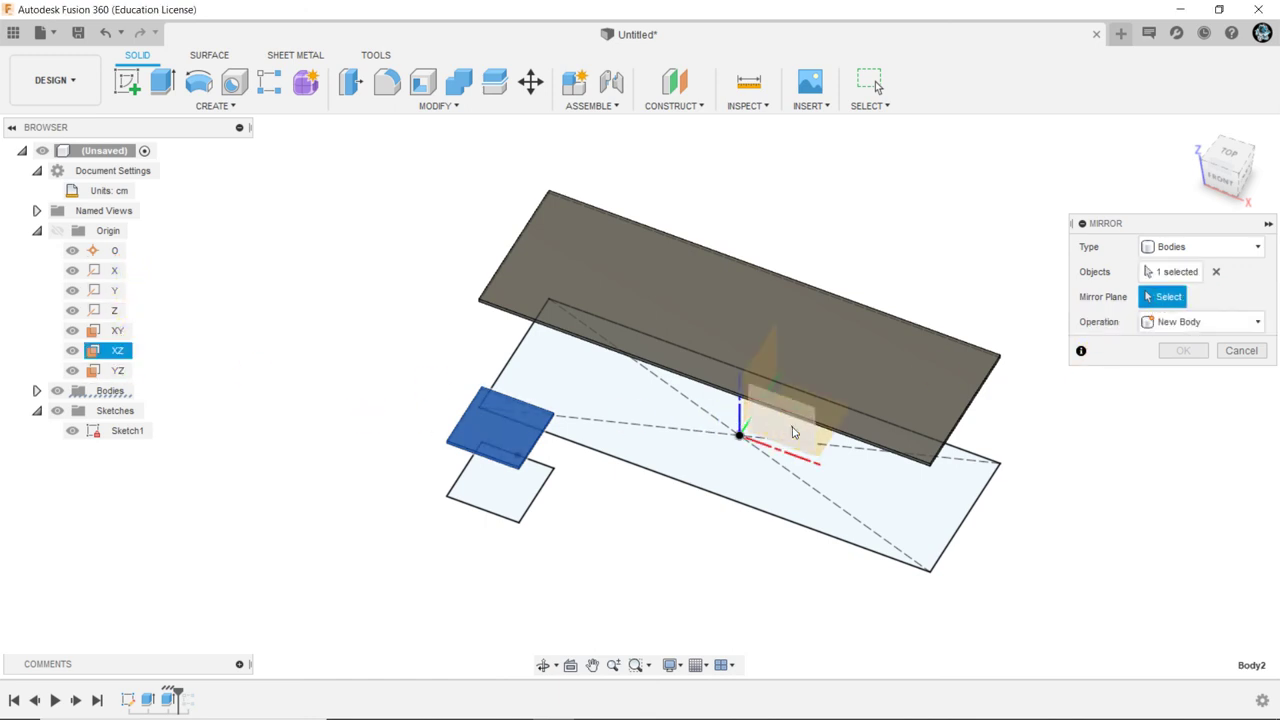
pyautogui.click(793, 432)
pyautogui.click(1198, 352)
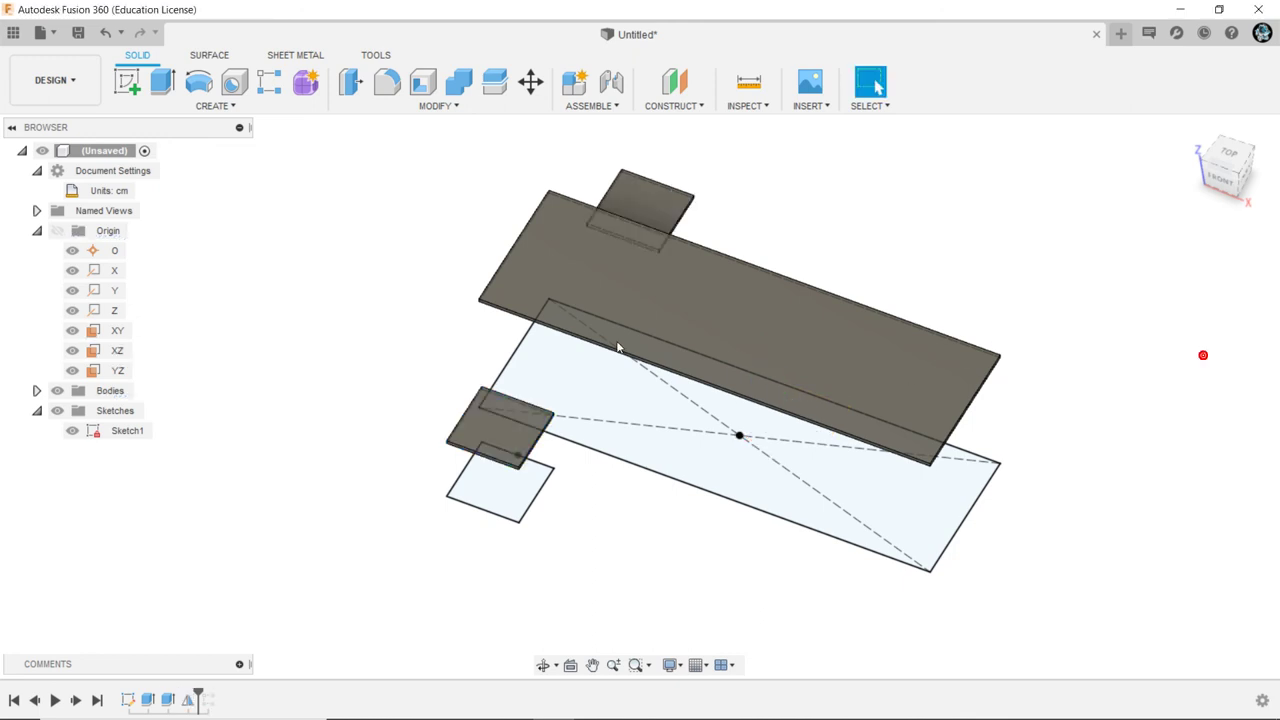
pyautogui.moveTo(511, 276); pyautogui.dragTo(471, 346, button='middle')
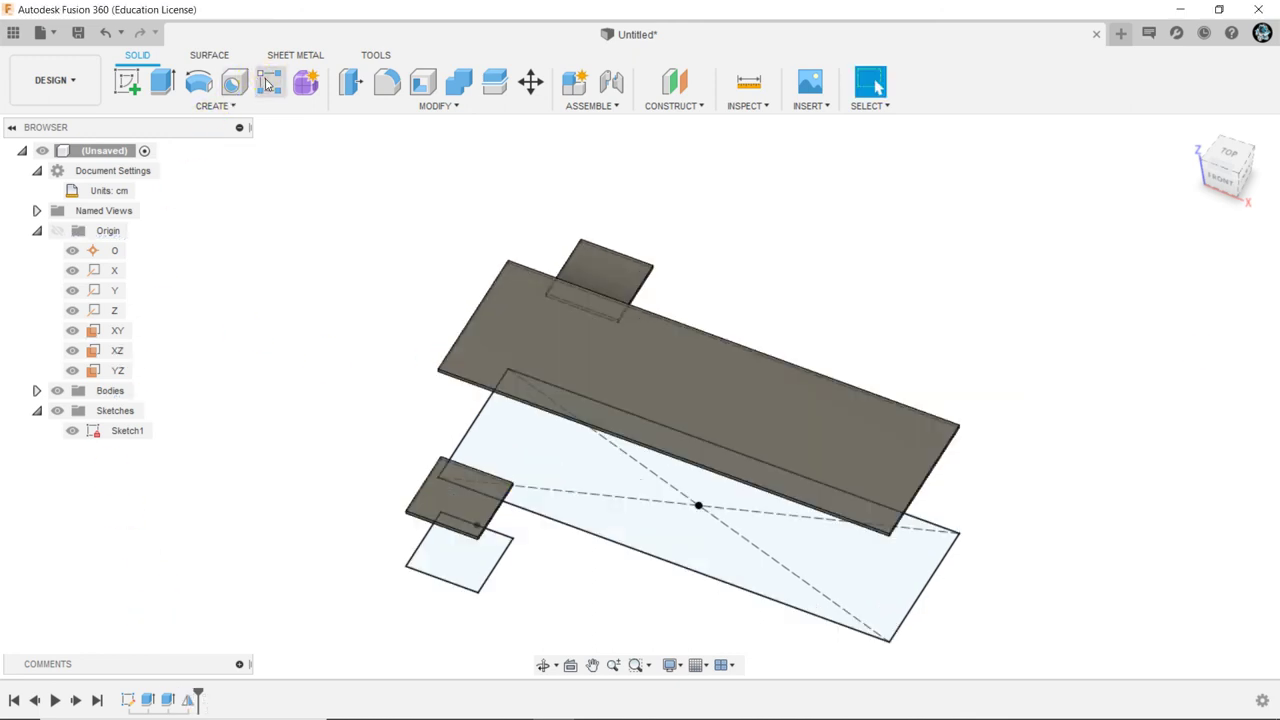
# Start a rectangular pattern of both seat bodies along the X axis
pyautogui.click(269, 82)
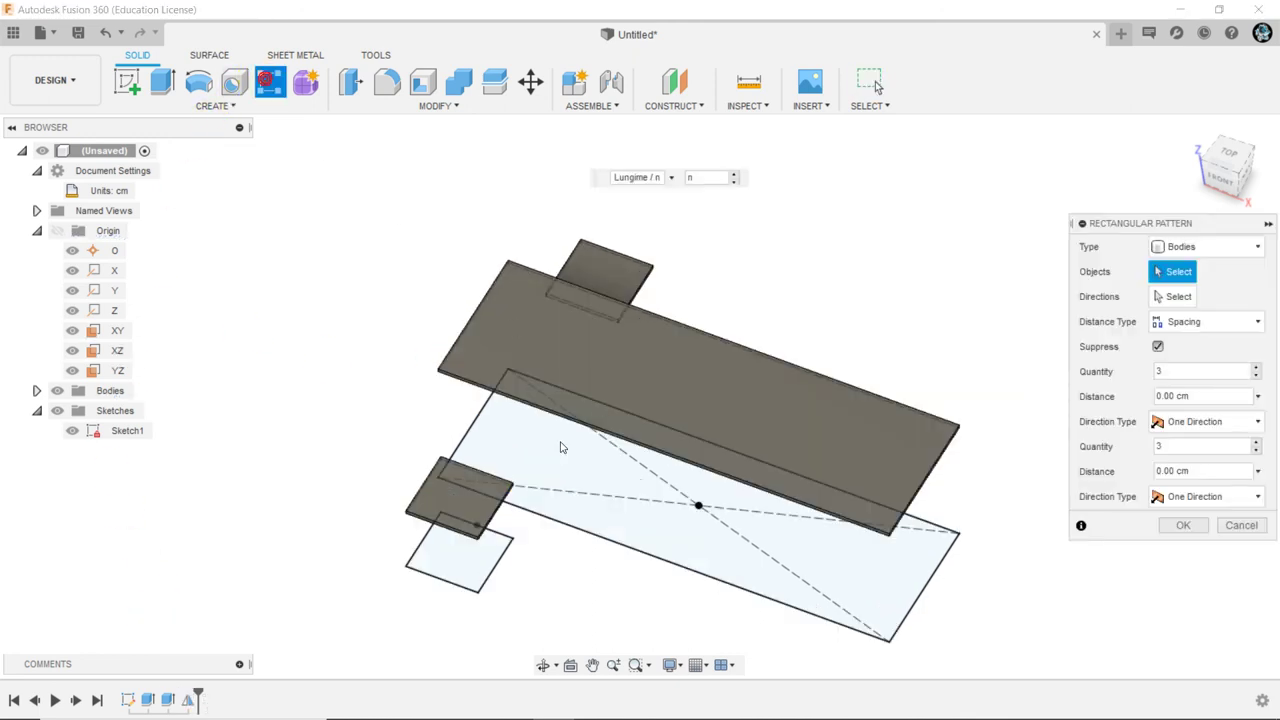
pyautogui.click(415, 510)
pyautogui.click(601, 254)
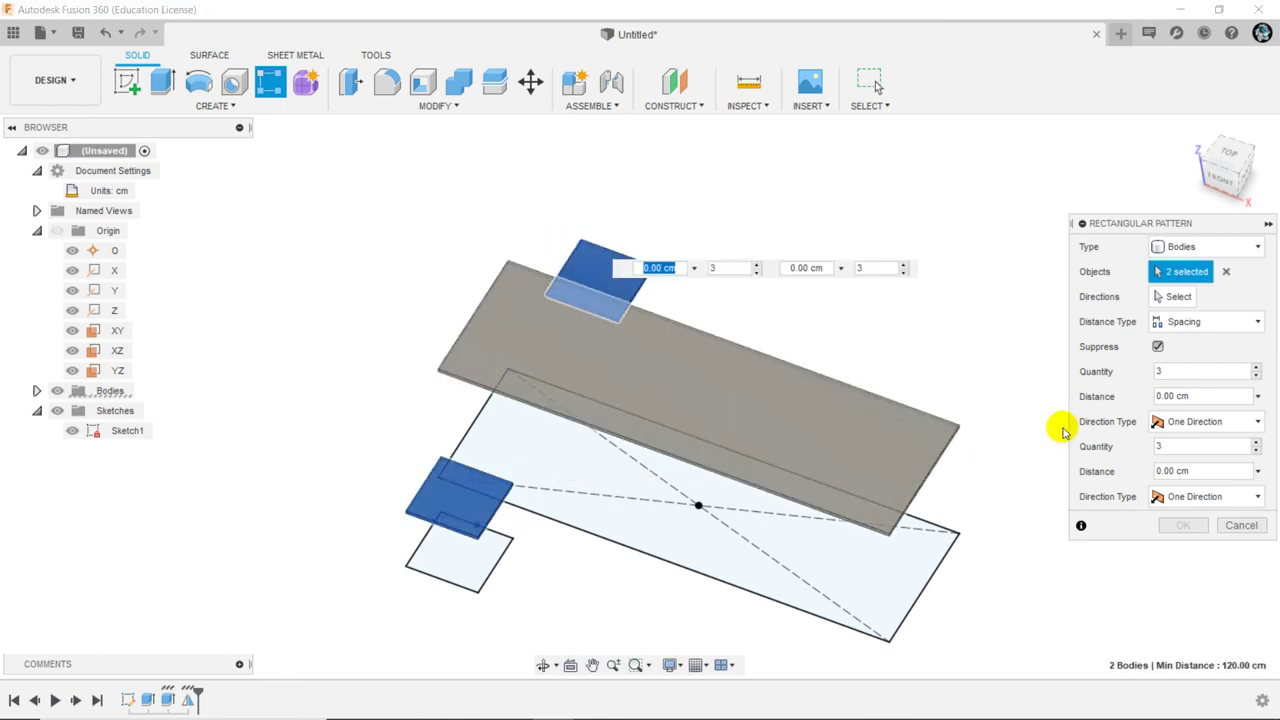
pyautogui.click(1190, 298)
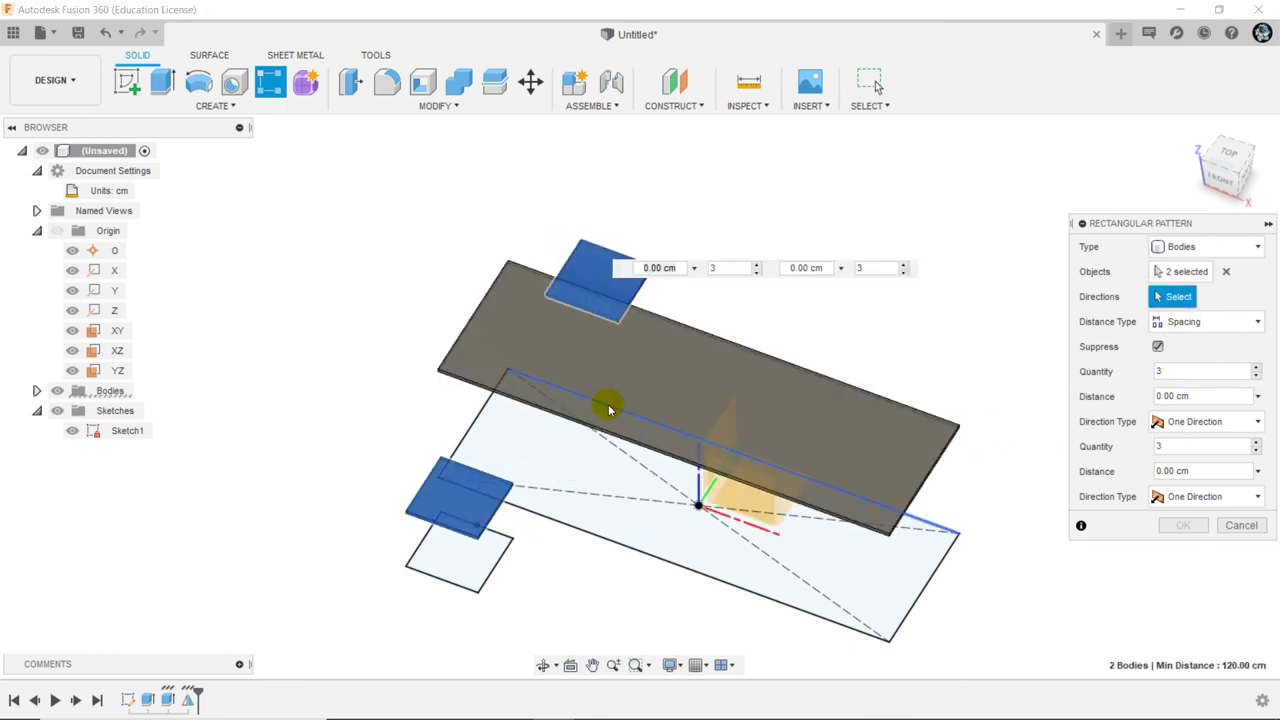
pyautogui.click(753, 534)
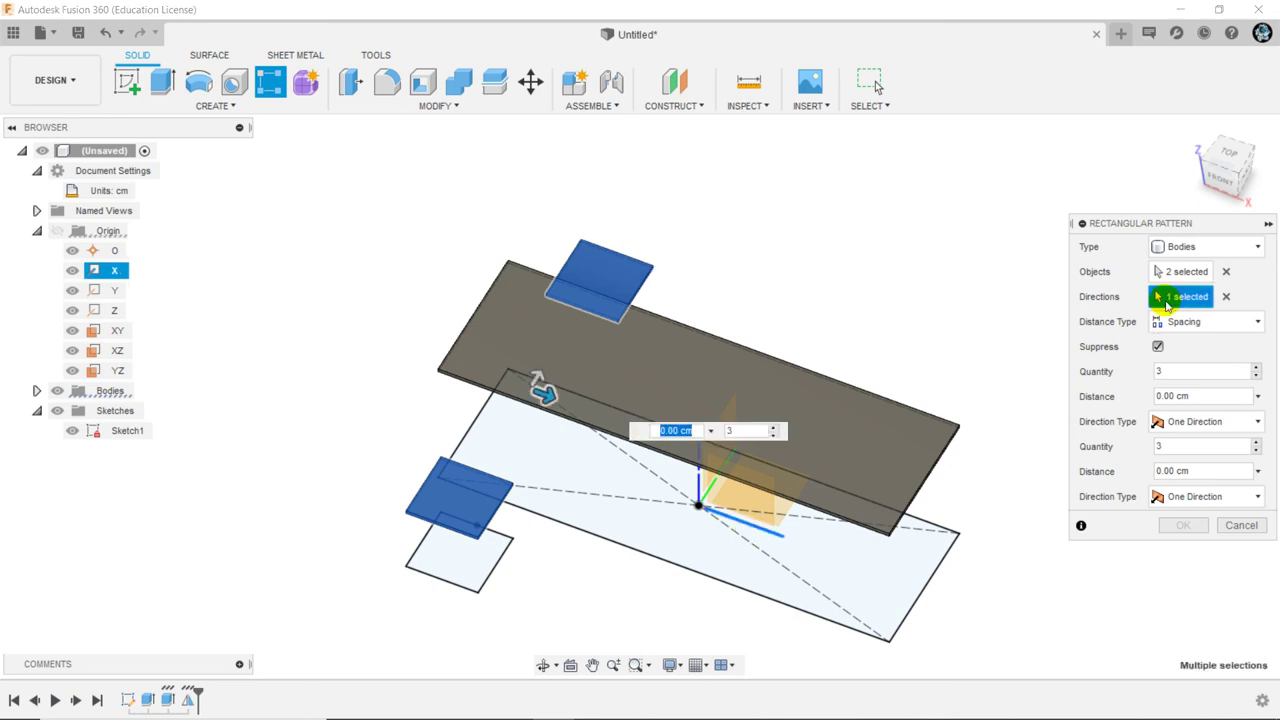
# Set the pattern to Spacing with quantity n and distance Lungime/n, and confirm
pyautogui.click(1205, 322)
pyautogui.click(1202, 363)
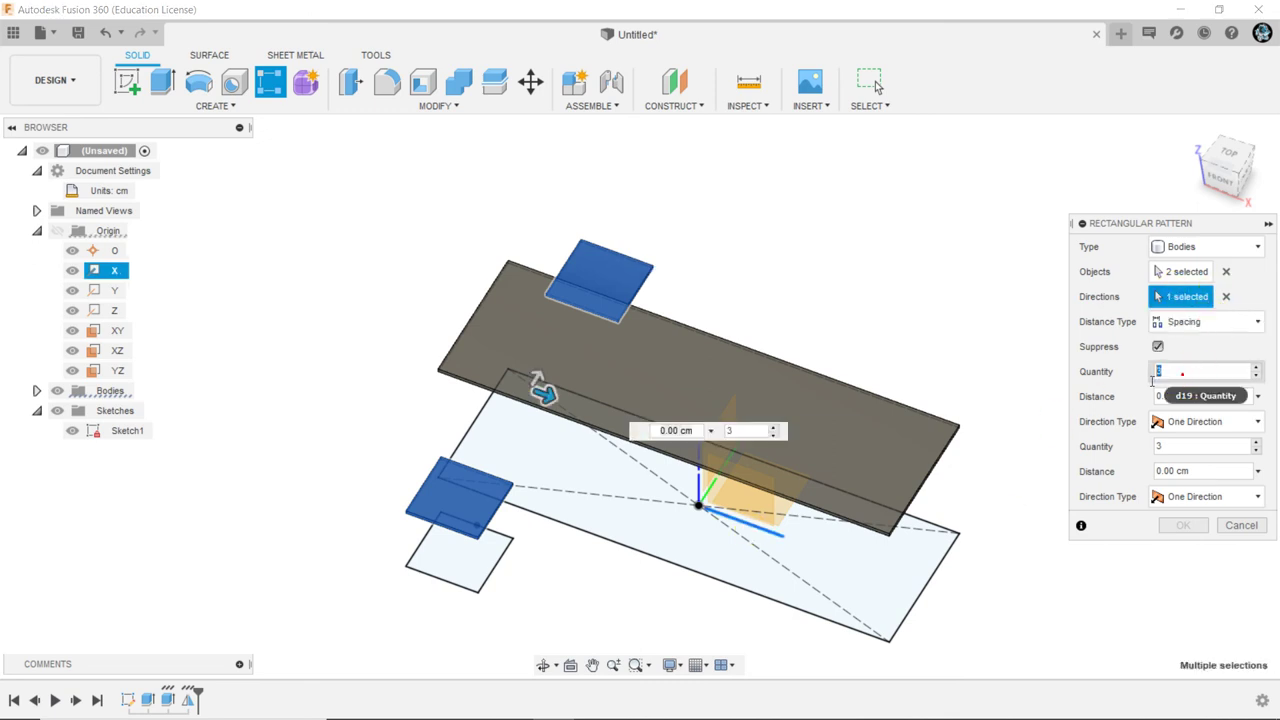
pyautogui.write('n')
pyautogui.click(1185, 402)
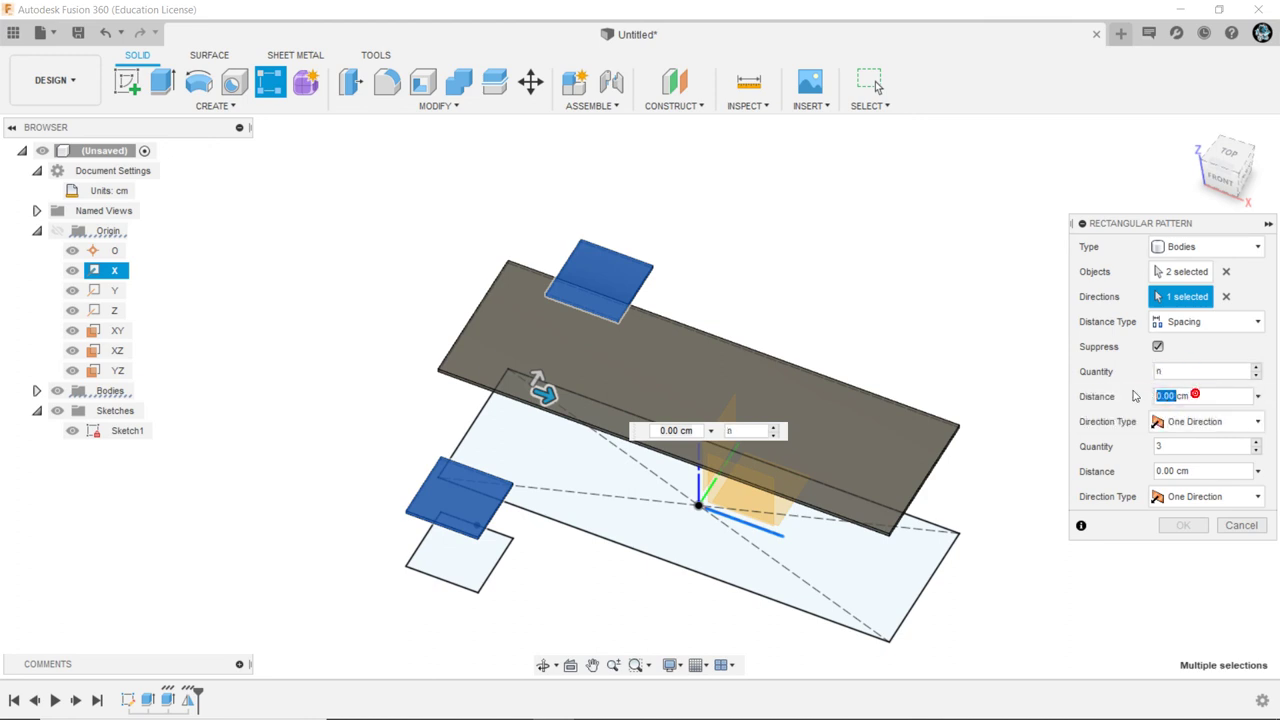
pyautogui.press('BackSpace')
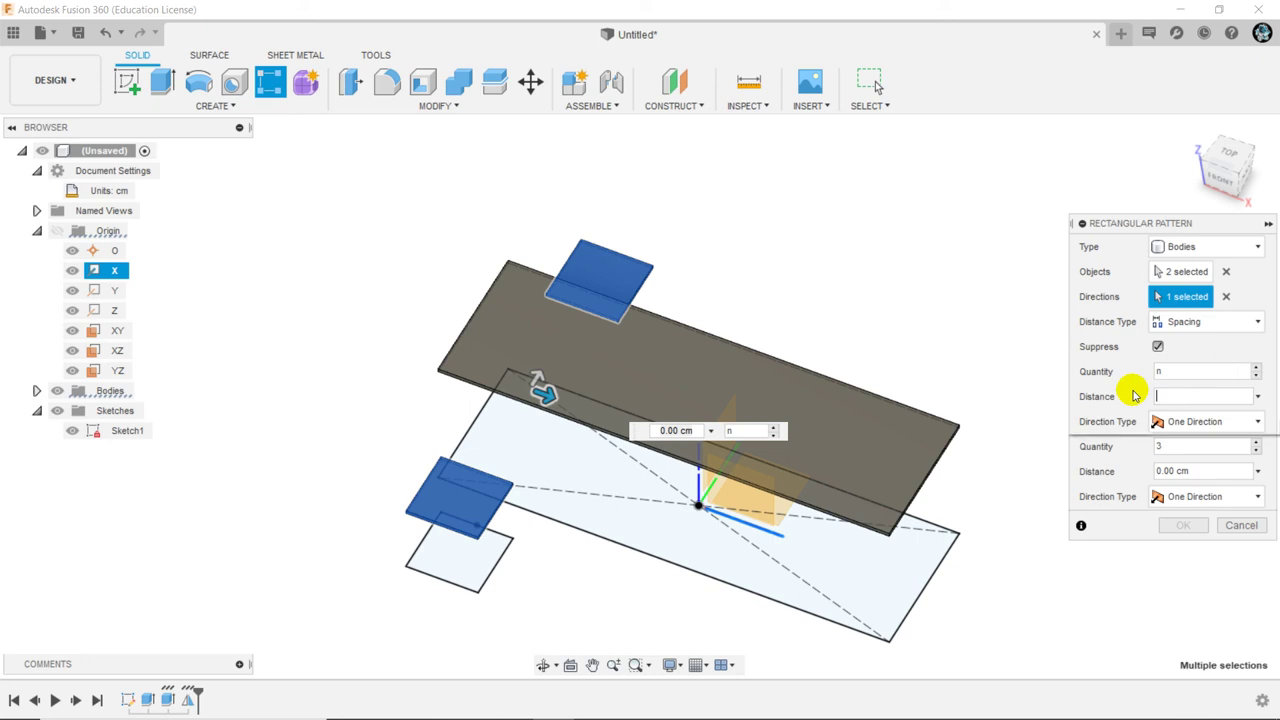
pyautogui.write('lun')
pyautogui.click(1133, 423)
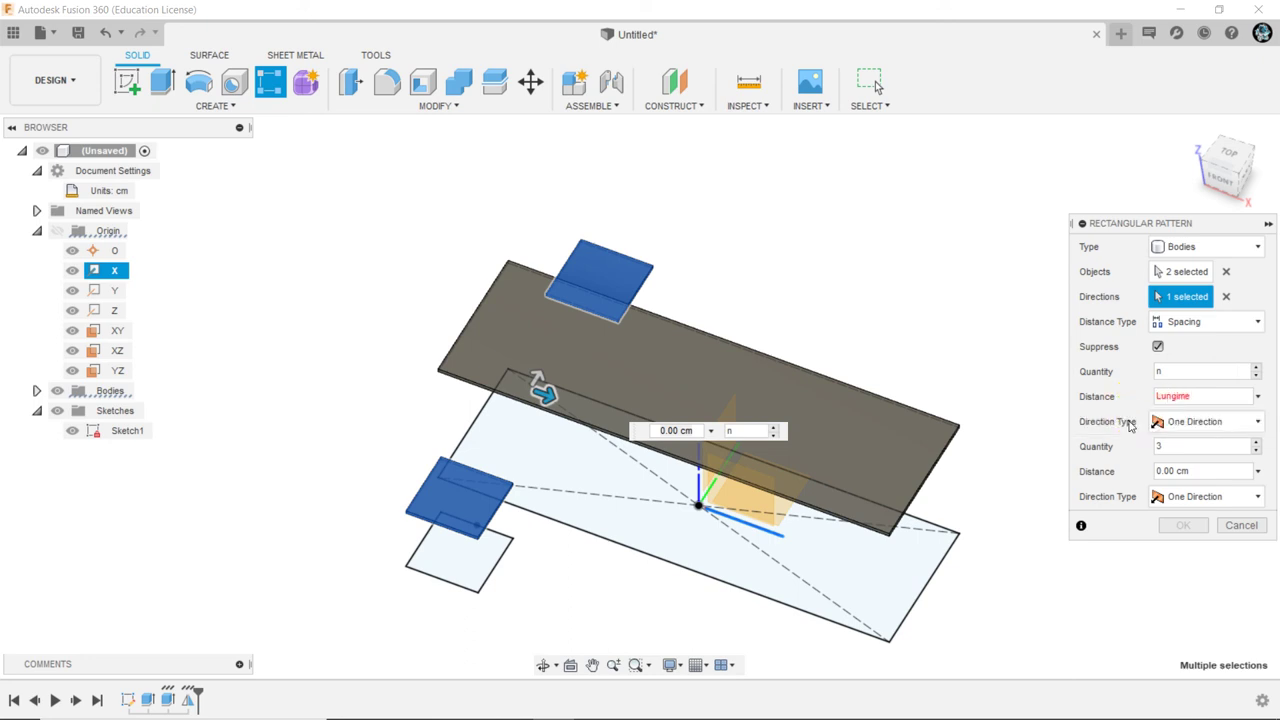
pyautogui.write('n')
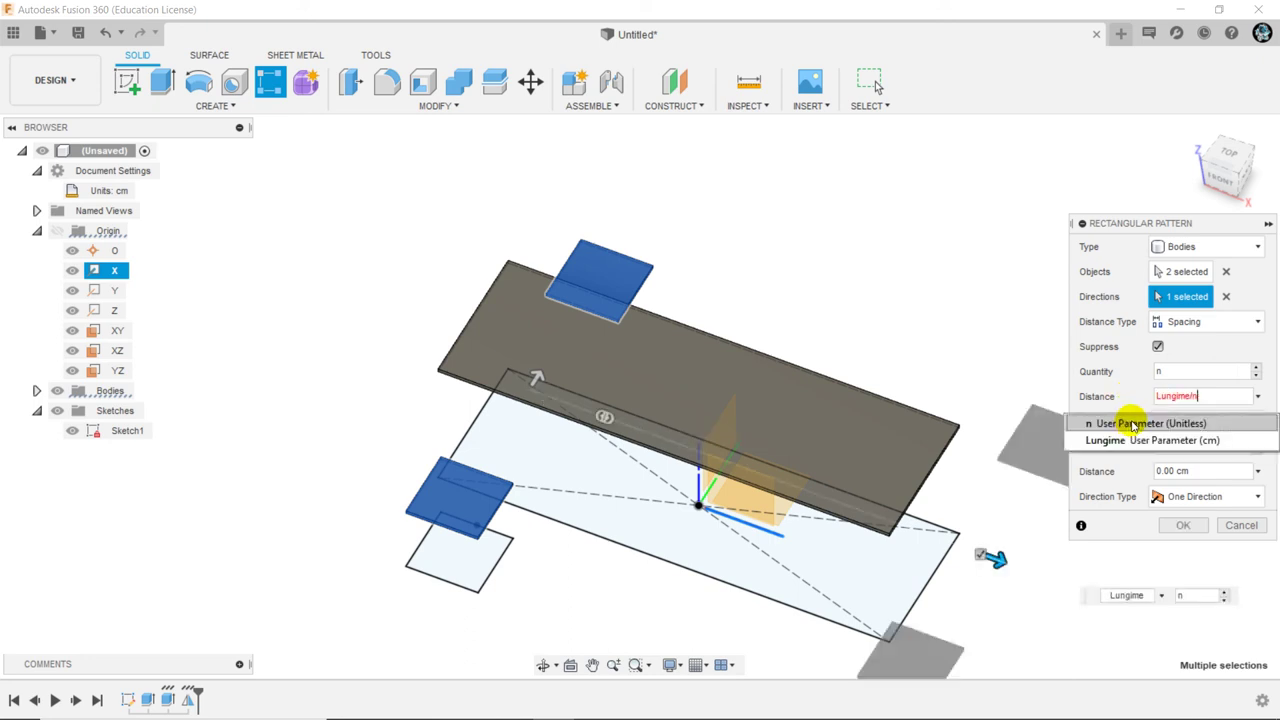
pyautogui.click(1182, 525)
# Hide Sketch1 with its browser eye icon and orbit slightly to view the seats
pyautogui.scroll(-2, 560, 330)
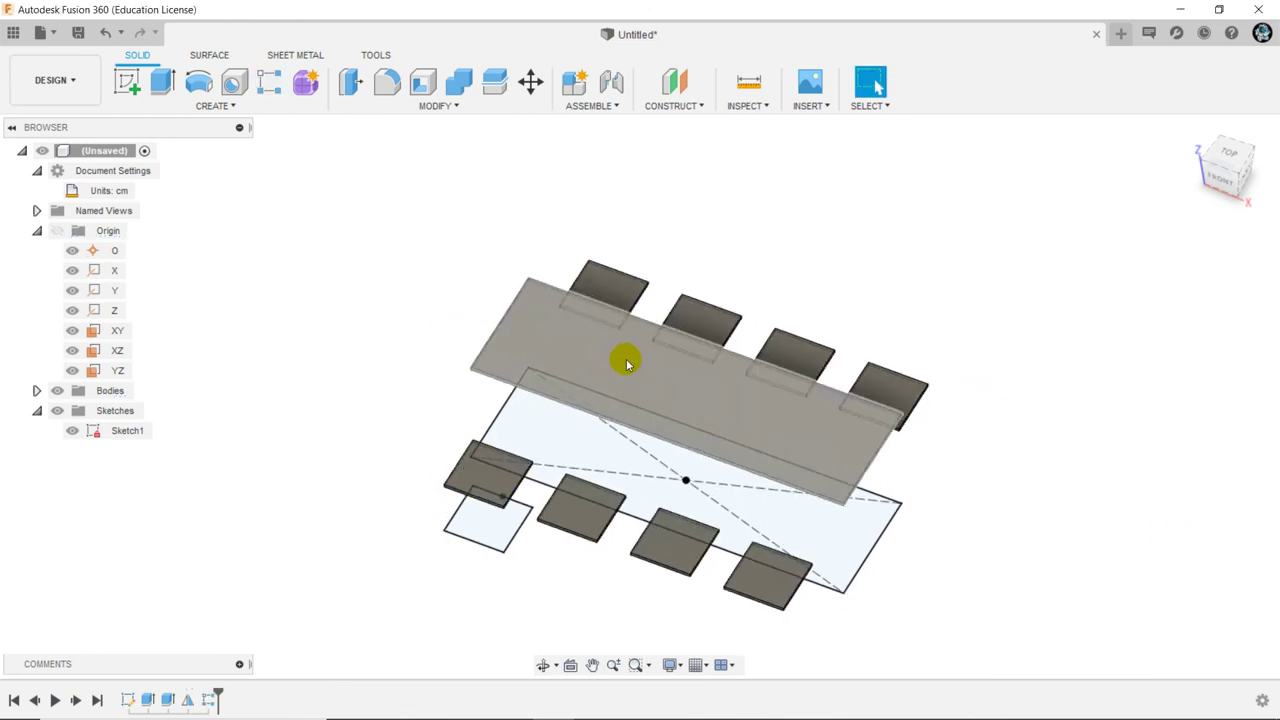
pyautogui.scroll(-1, 600, 257)
pyautogui.scroll(-2, 575, 320)
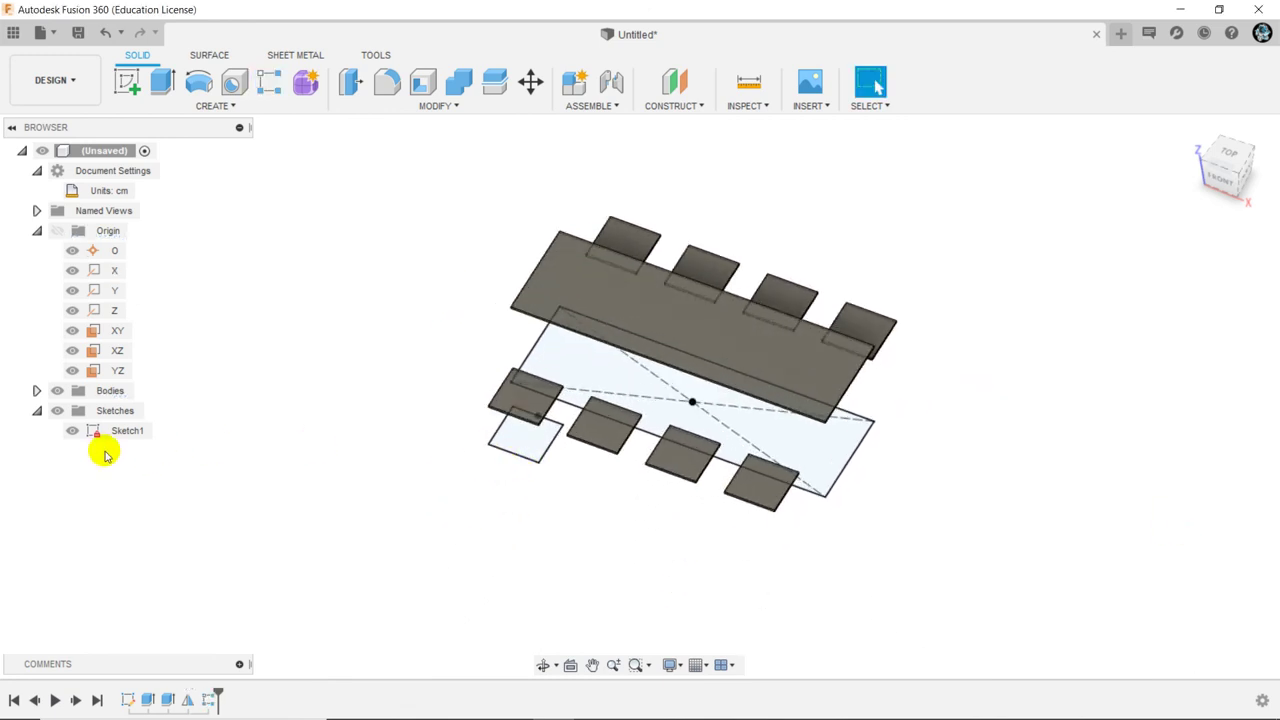
pyautogui.click(72, 430)
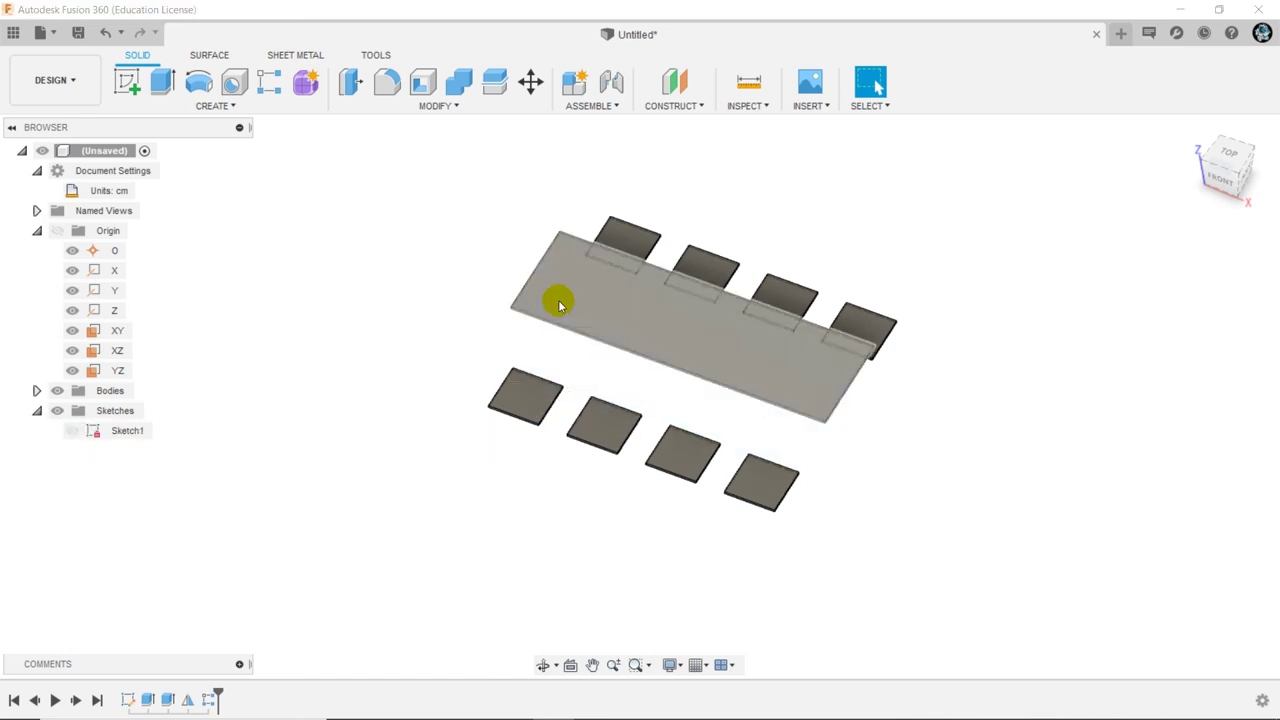
pyautogui.moveTo(606, 343)
pyautogui.keyDown('shift'); pyautogui.mouseDown(button='middle')
pyautogui.moveTo(553, 300)
pyautogui.moveTo(594, 354)
pyautogui.moveTo(571, 334)
pyautogui.moveTo(586, 334)
pyautogui.mouseUp(button='middle'); pyautogui.keyUp('shift')
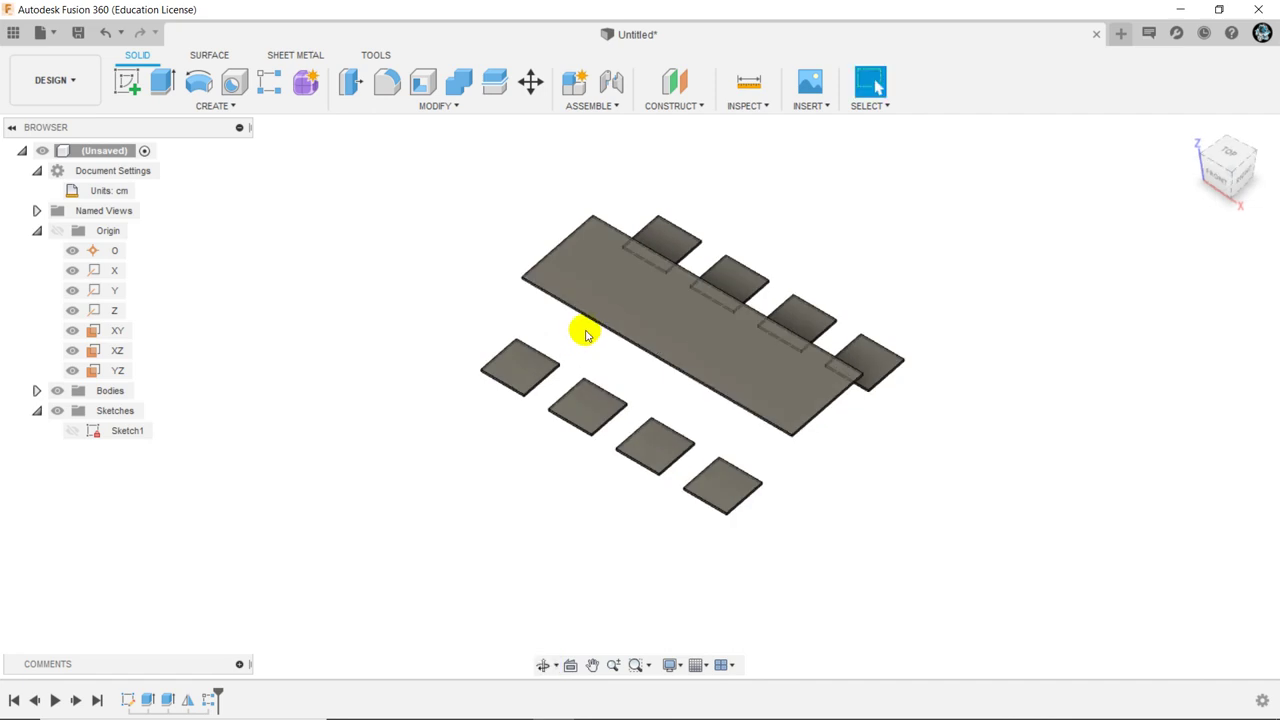
pyautogui.click(440, 106)
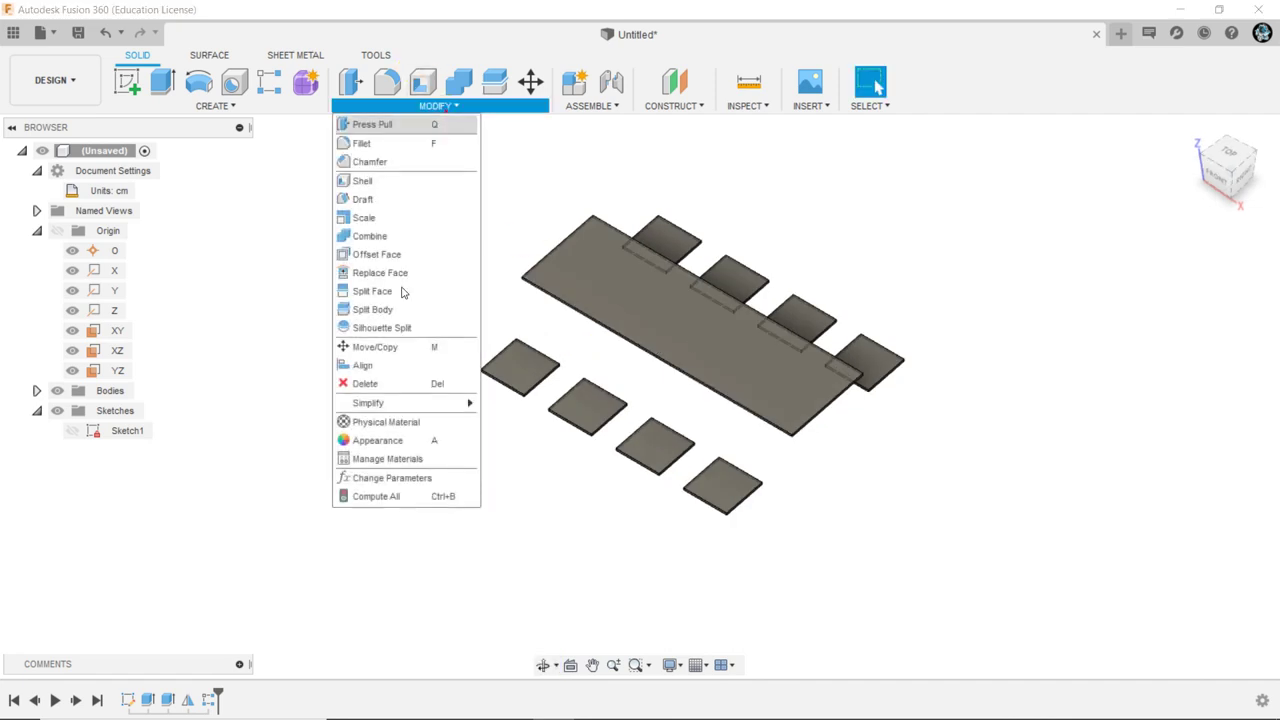
# Step Lungime through 150 and 250 cm to 400 cm, then close the Parameters dialog
pyautogui.click(390, 478)
pyautogui.moveTo(505, 245); pyautogui.dragTo(504, 442)
pyautogui.click(585, 511)
pyautogui.write('150')
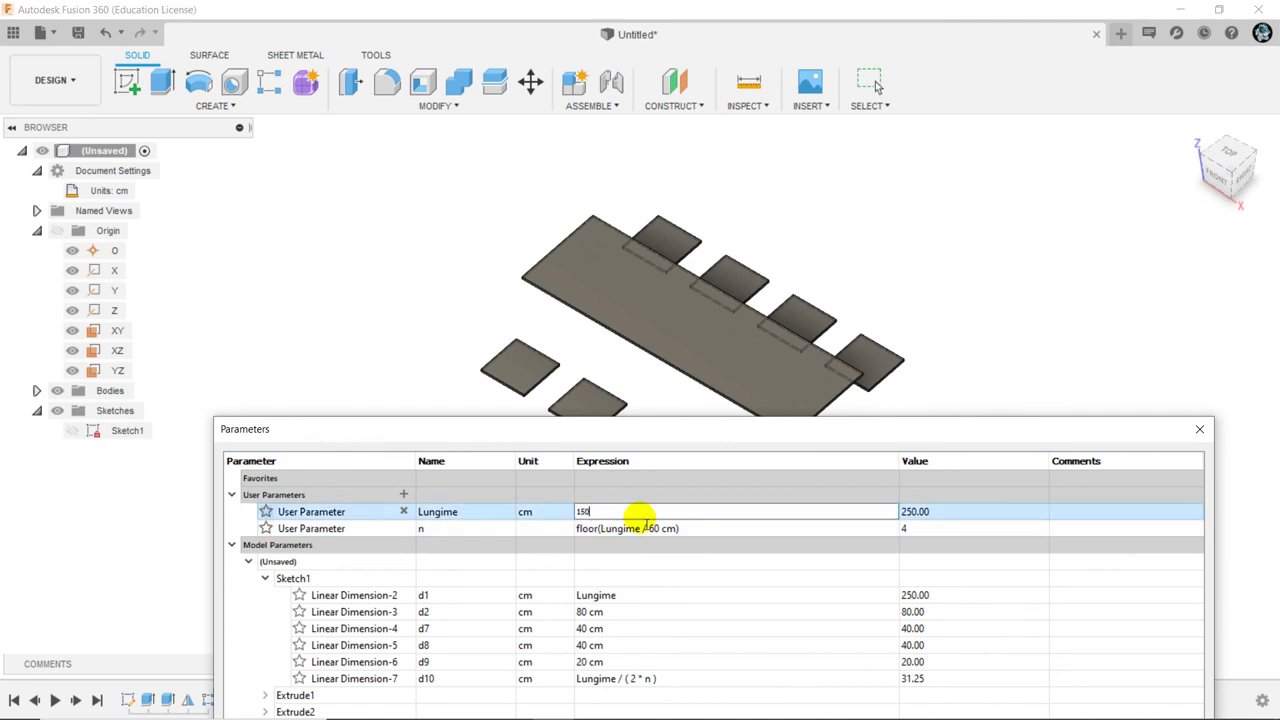
pyautogui.press('Return')
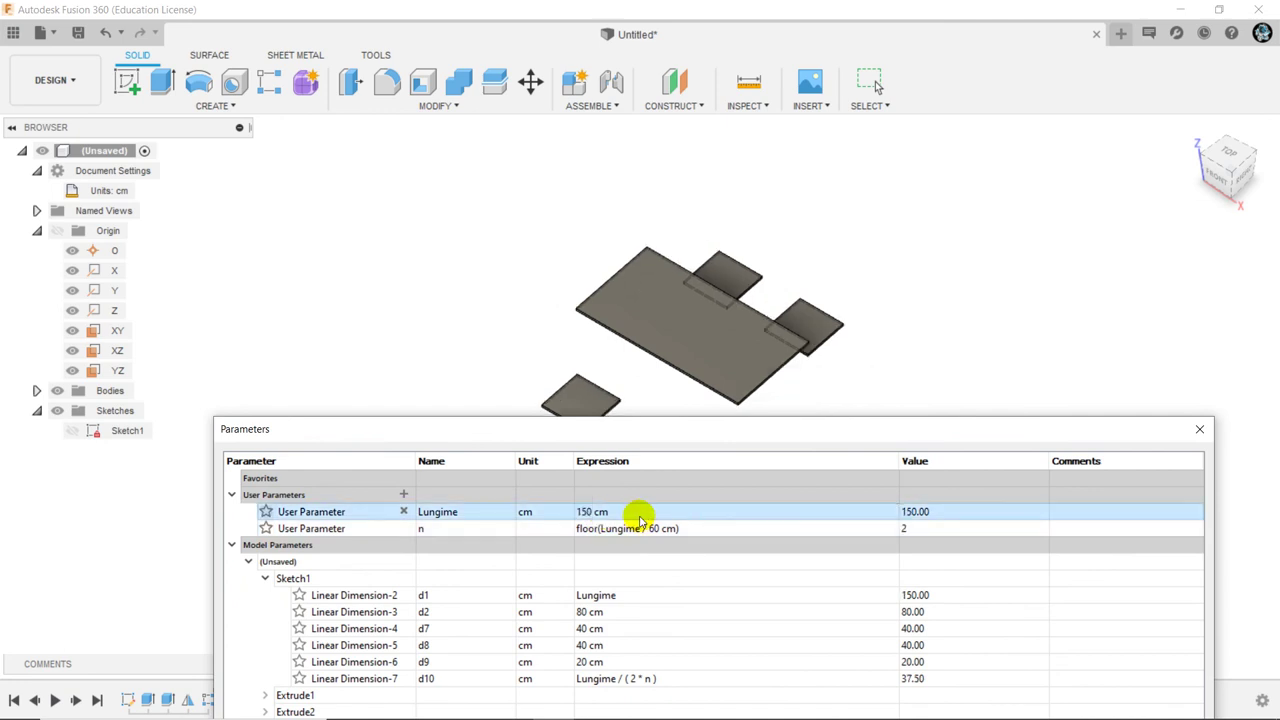
pyautogui.moveTo(628, 432)
pyautogui.mouseDown()
pyautogui.moveTo(598, 545)
pyautogui.moveTo(611, 509)
pyautogui.mouseUp()
pyautogui.click(586, 588)
pyautogui.write('250')
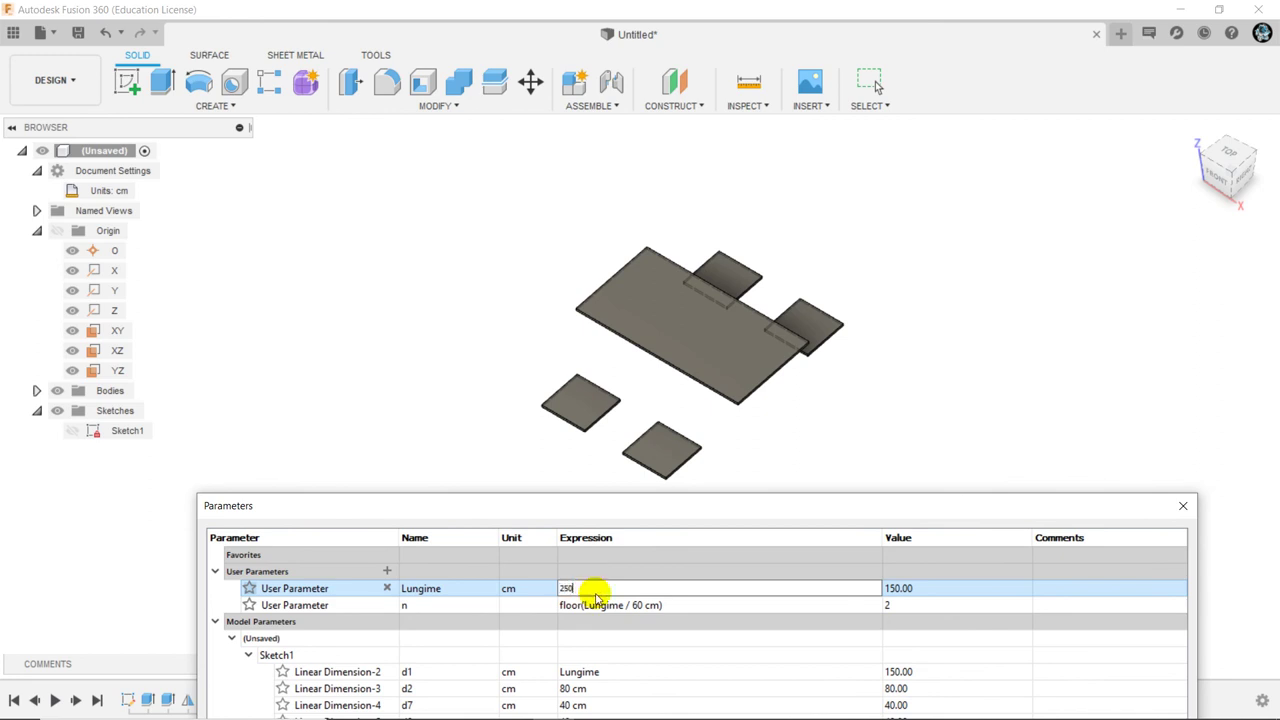
pyautogui.press('Return')
pyautogui.click(599, 591)
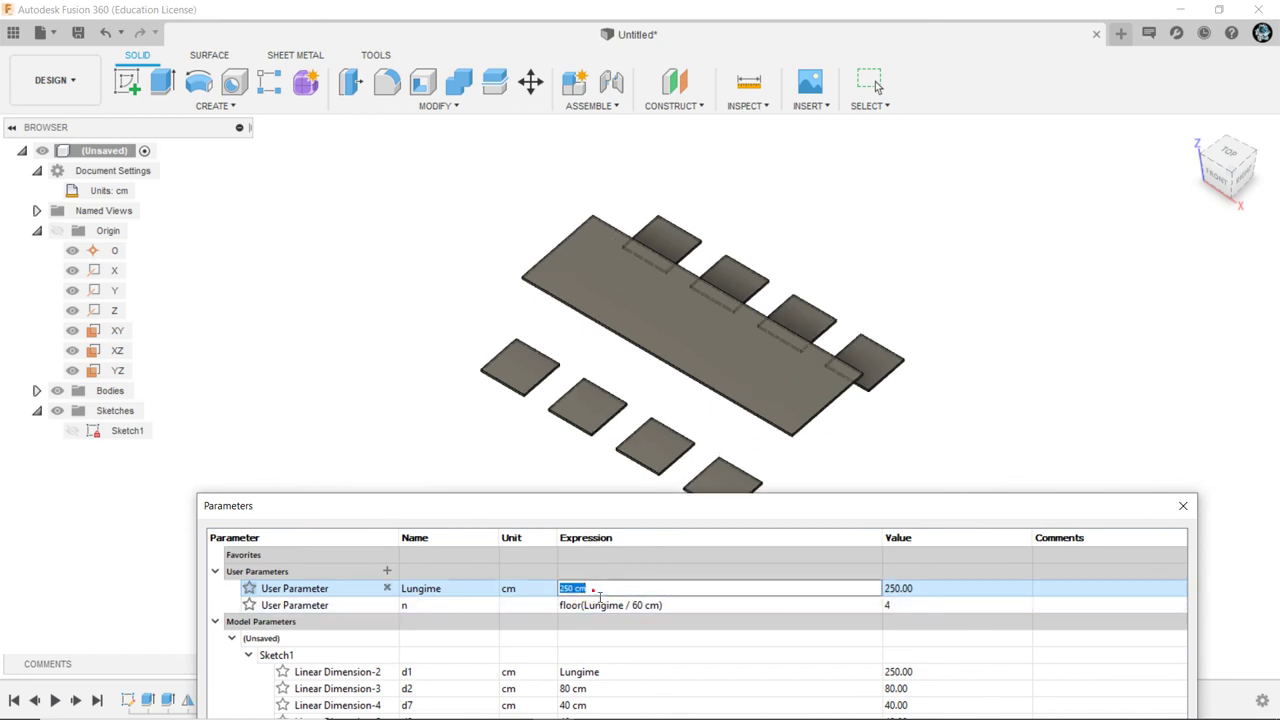
pyautogui.write('400')
pyautogui.press('Return')
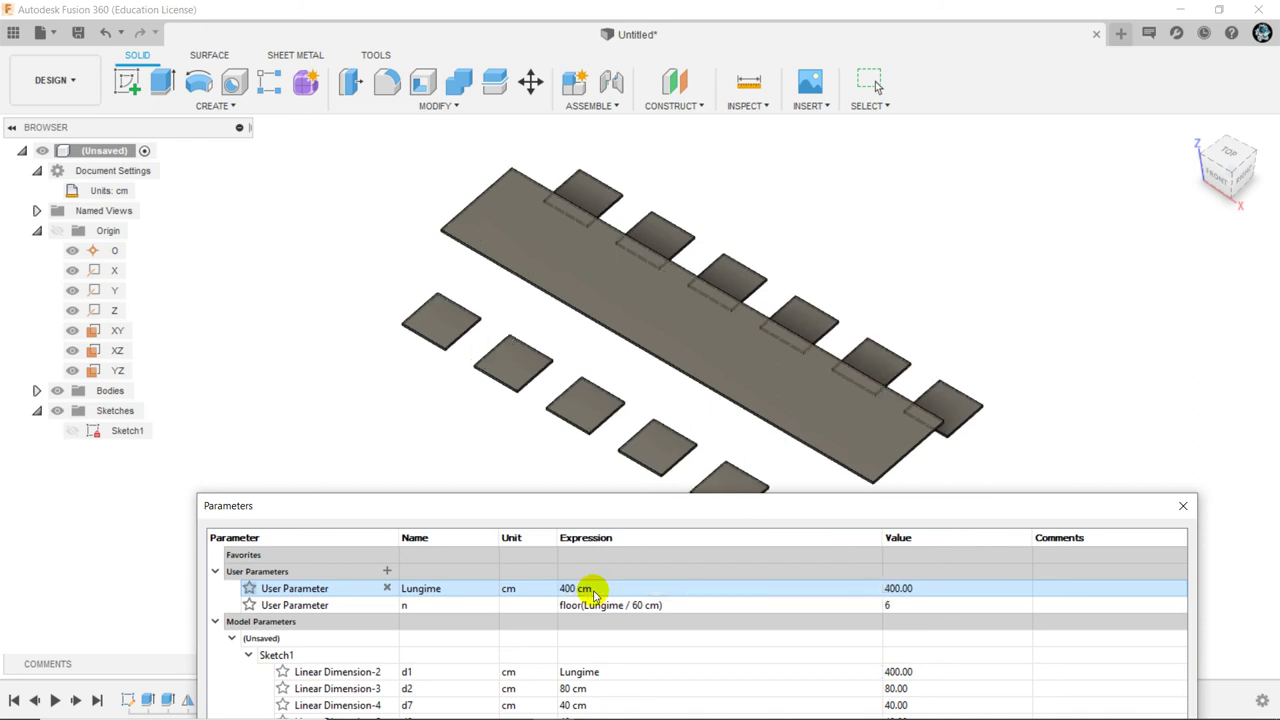
pyautogui.click(1183, 505)
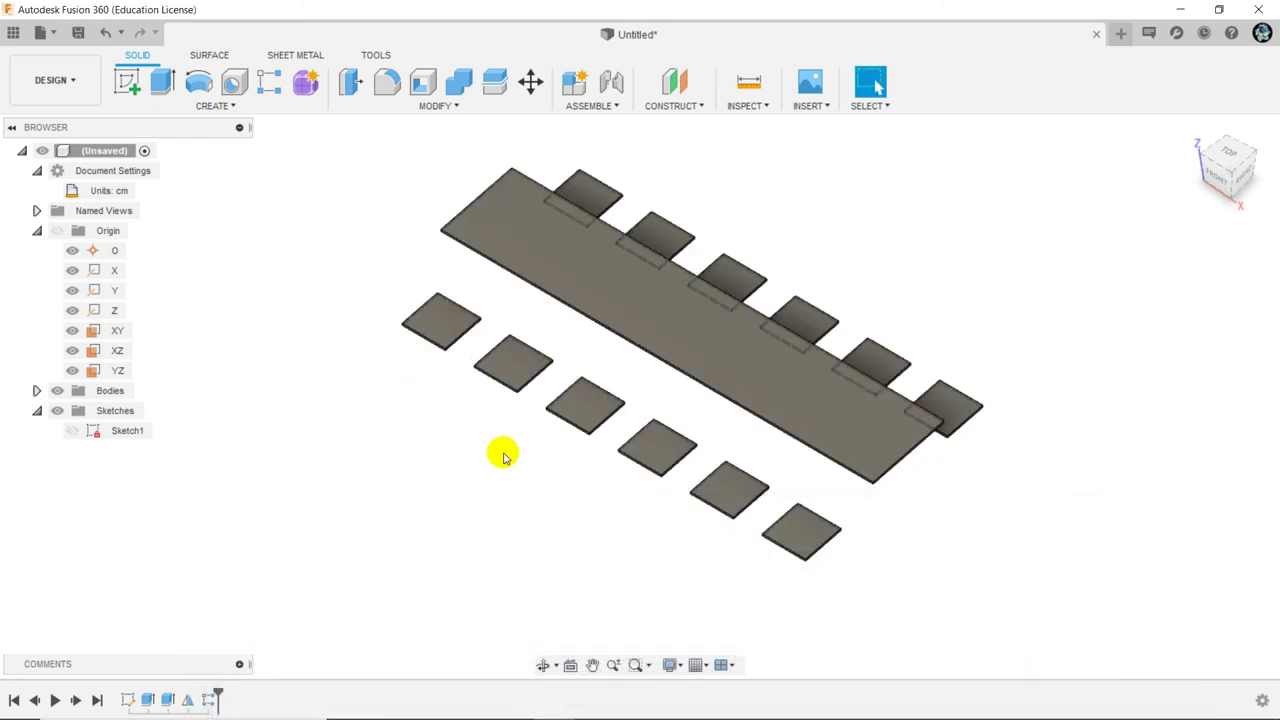